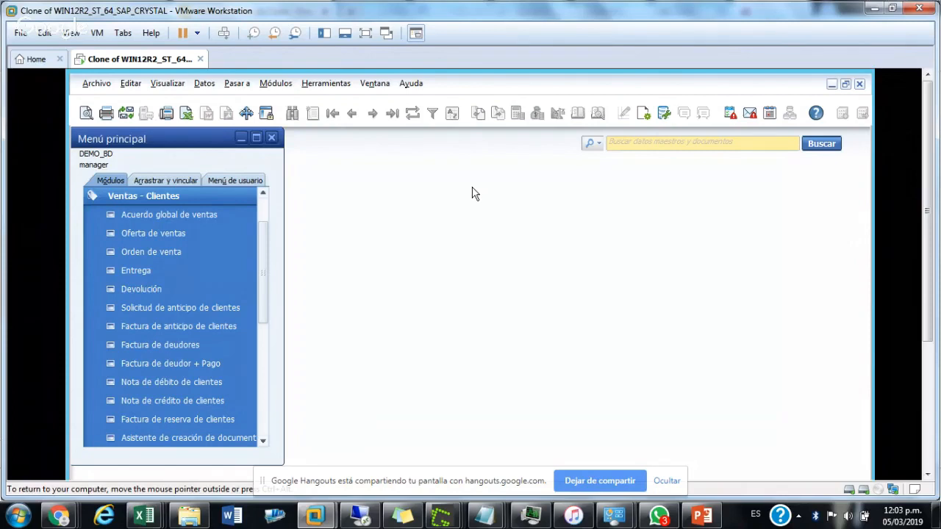
Step: Open the chart of accounts (Plan de cuentas) from Finanzas and display the Ingresos accounts
left_click(274, 84)
mouse_move(302, 119)
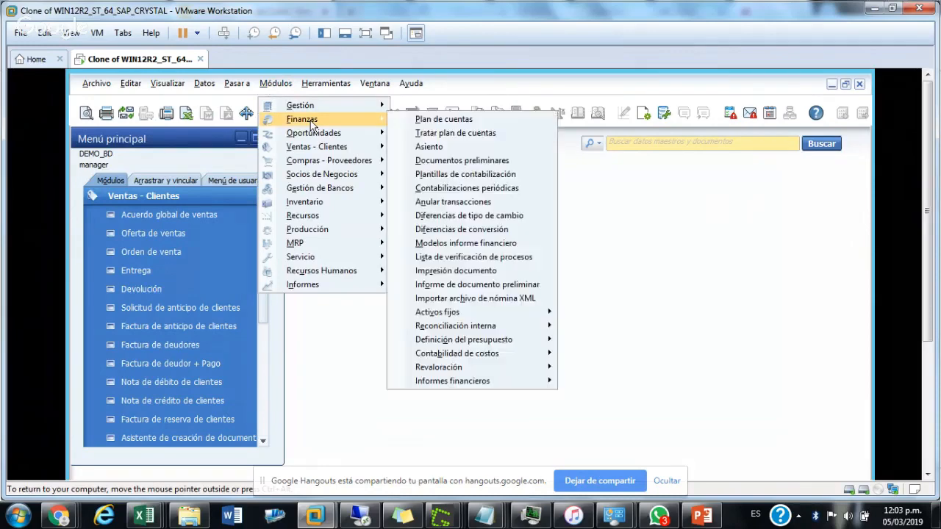
left_click(437, 119)
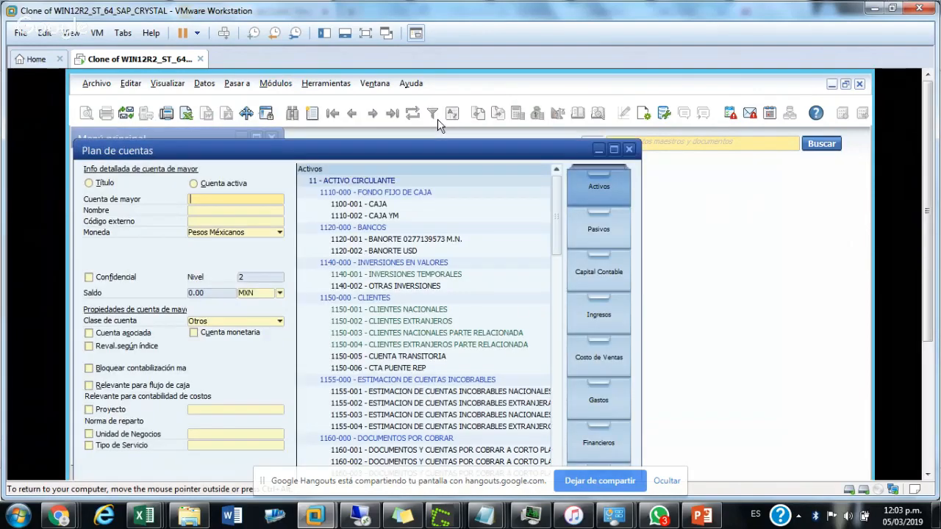
left_click(611, 310)
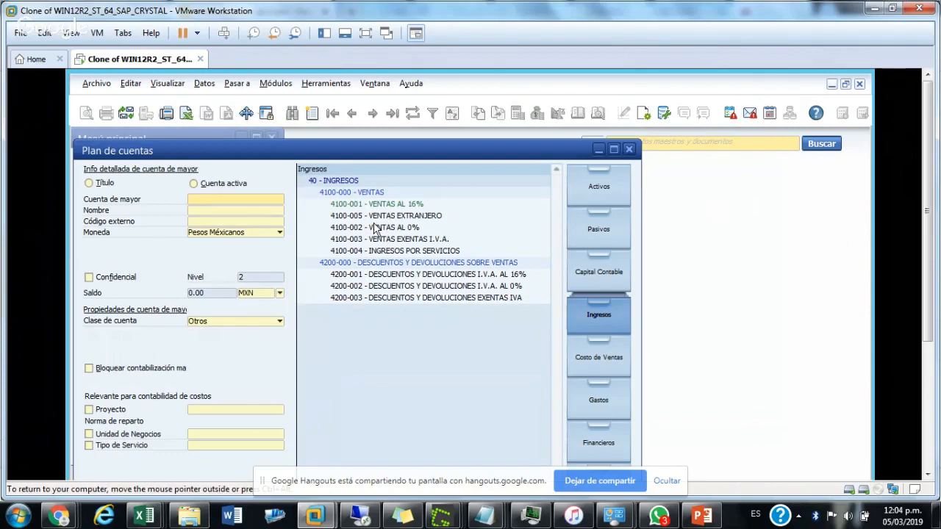
Step: Review the details of income accounts 4100-003 VENTAS EXENTAS I.V.A., 4100-004 INGRESOS POR SERVICIOS and title account 4200-000
left_click(375, 245)
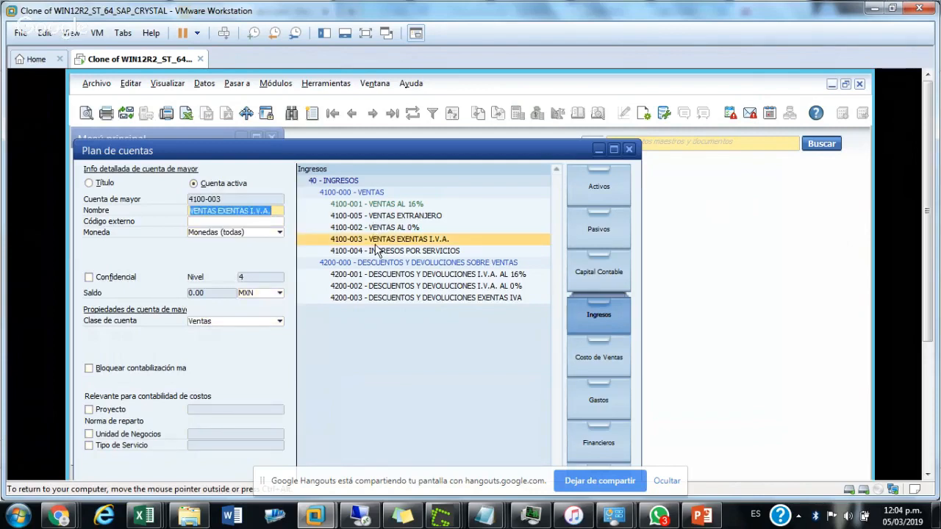
left_click(372, 252)
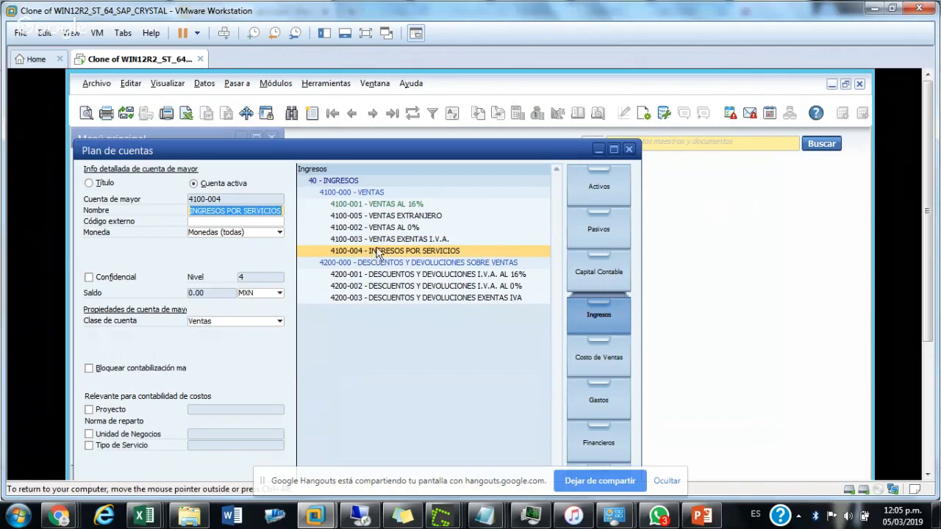
left_click(333, 264)
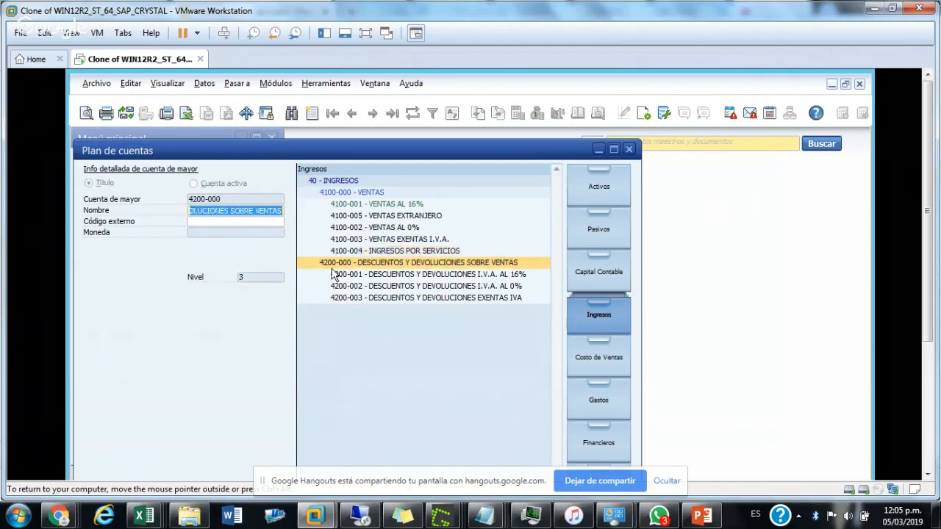
left_click(363, 252)
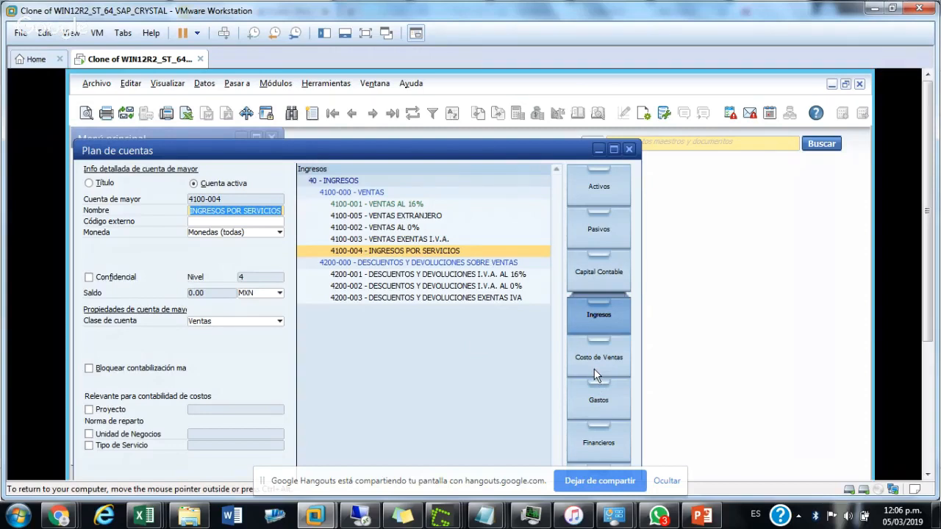
Step: Look through the Gastos accounts, return to the Ingresos accounts and close the chart of accounts
left_click(600, 401)
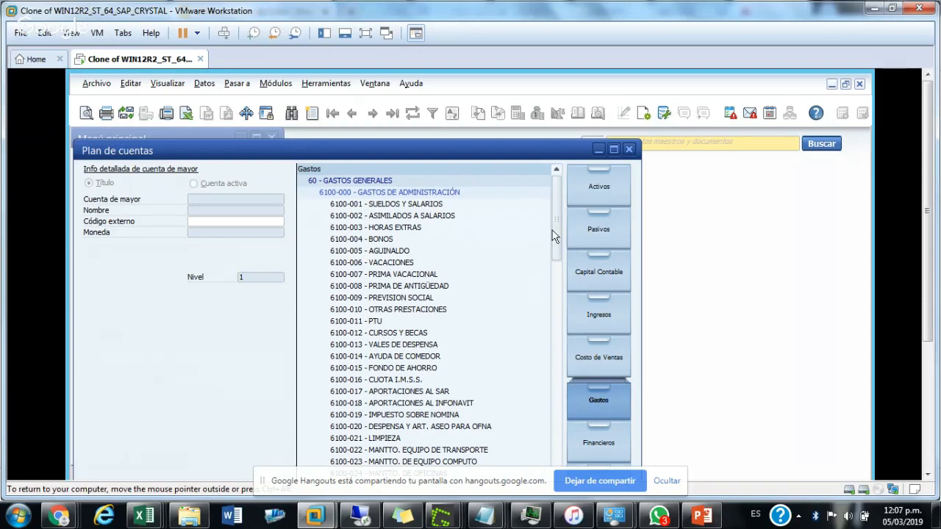
scroll(559, 228, "down", 2)
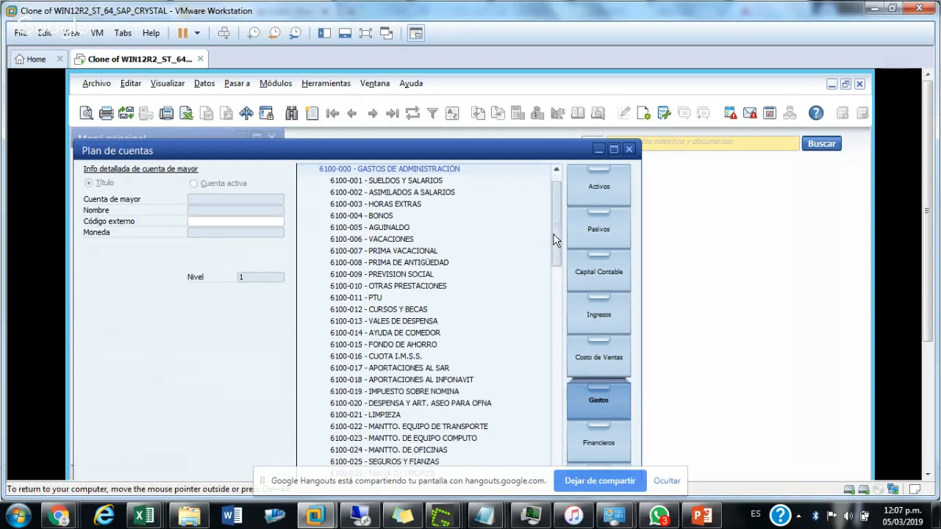
scroll(555, 227, "up", 2)
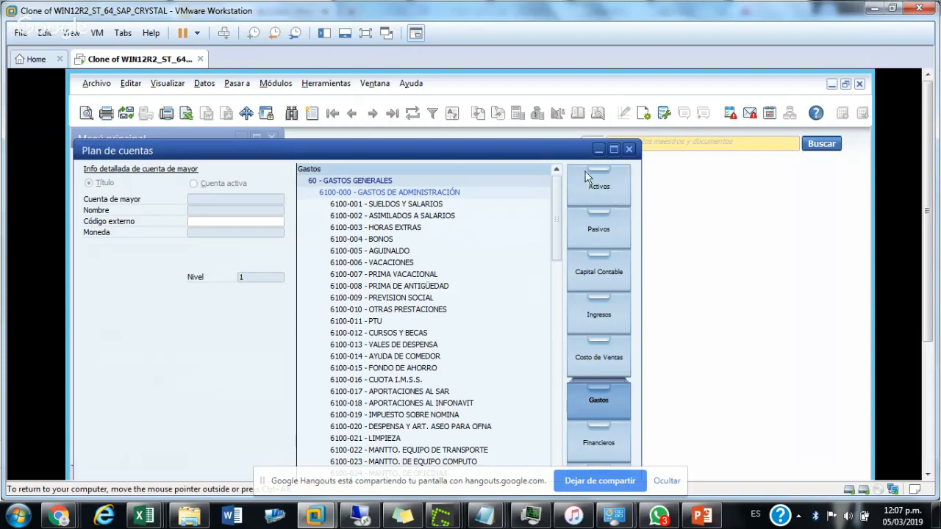
left_click(592, 324)
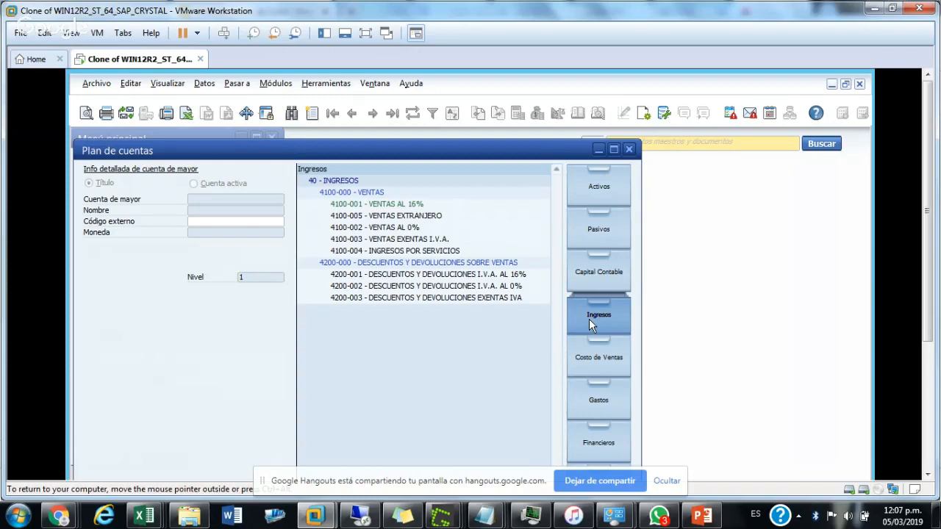
left_click(628, 149)
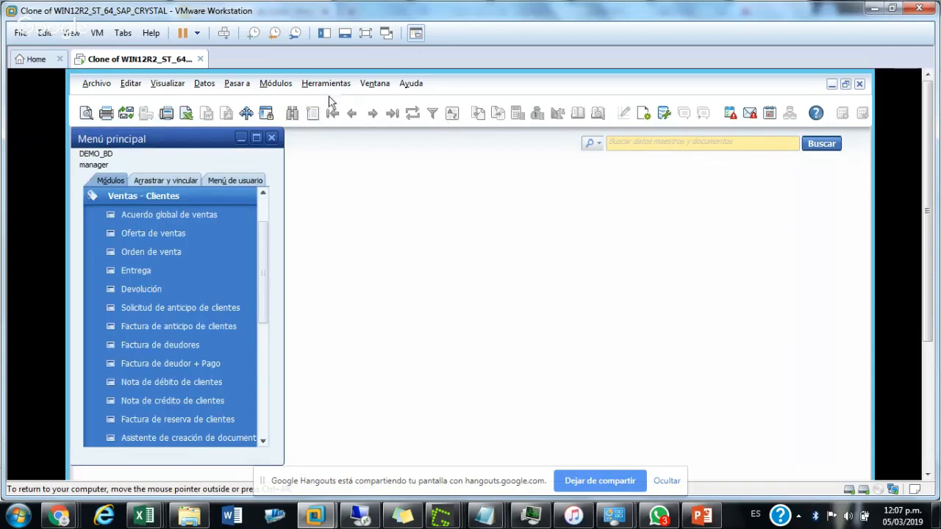
Step: Collapse the Ventas - Clientes module and open the cost accounting Dimensiones window to view the defined dimensions
left_click(271, 87)
left_click(168, 196)
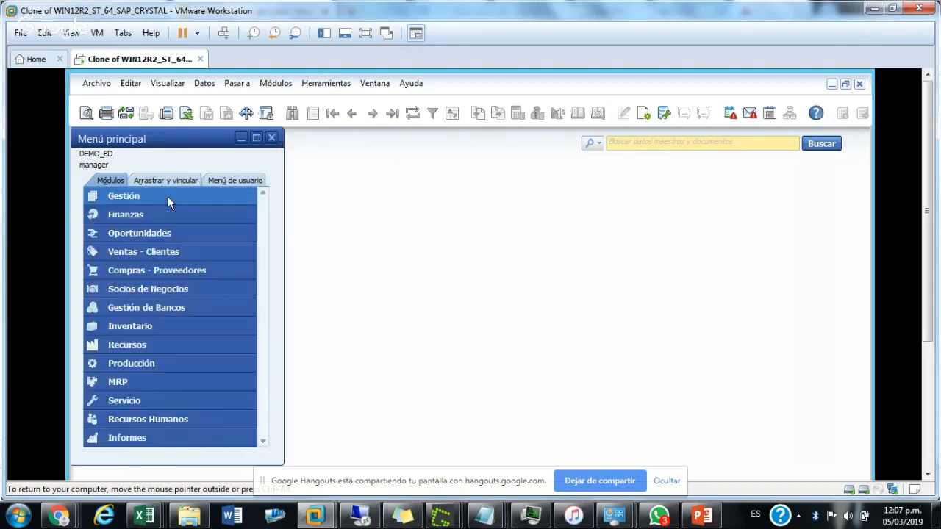
left_click(270, 86)
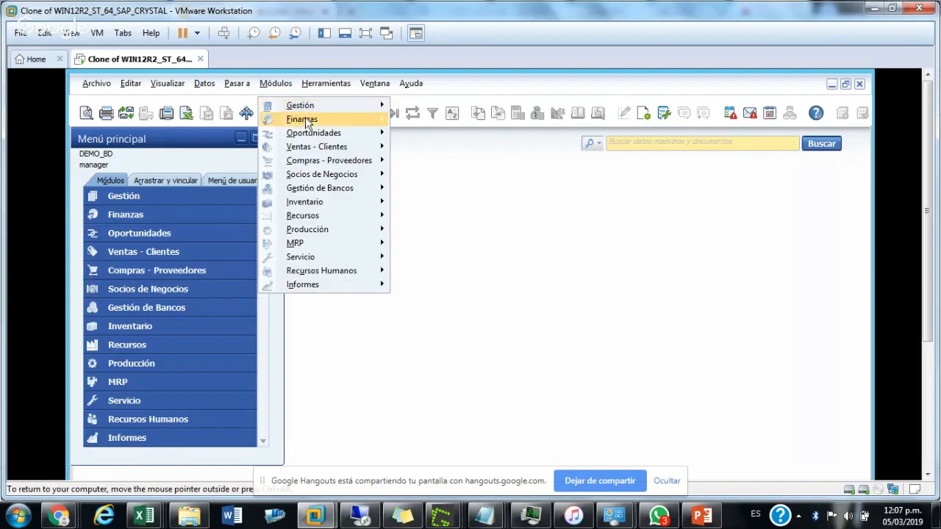
mouse_move(305, 120)
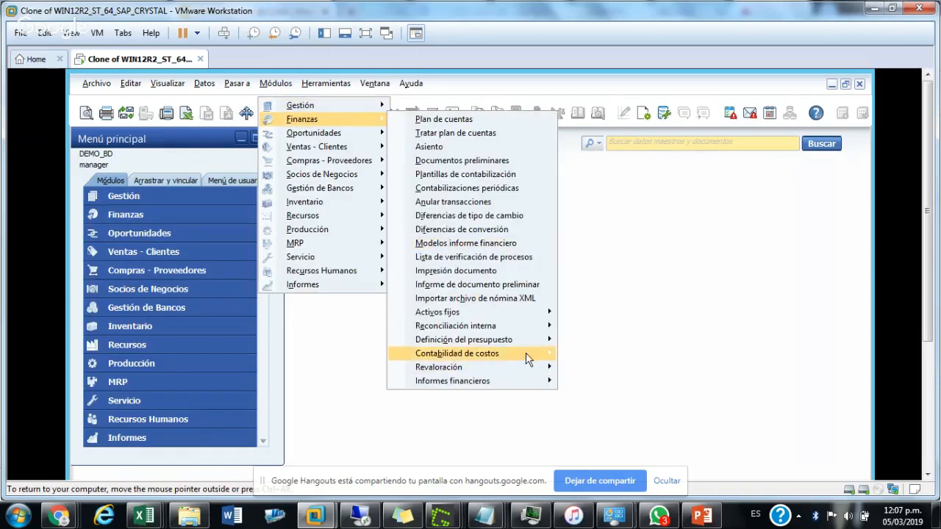
mouse_move(527, 358)
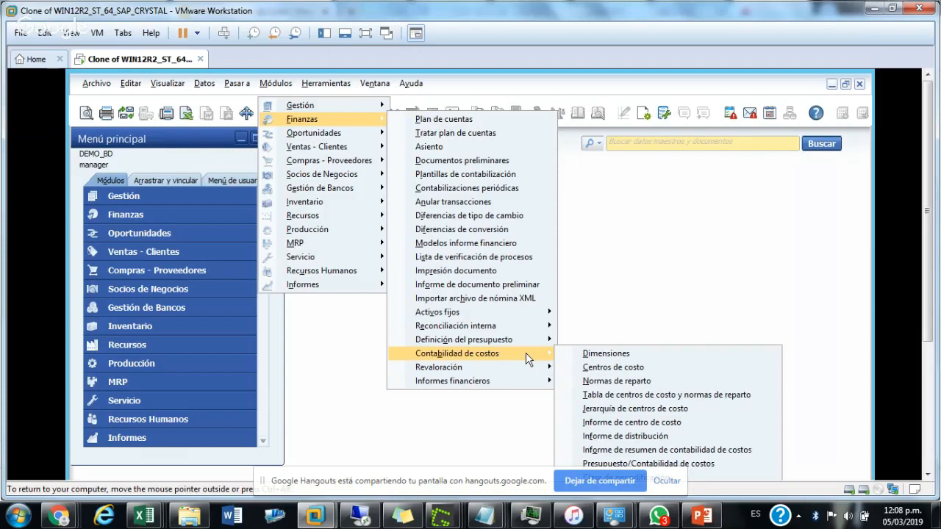
left_click(581, 352)
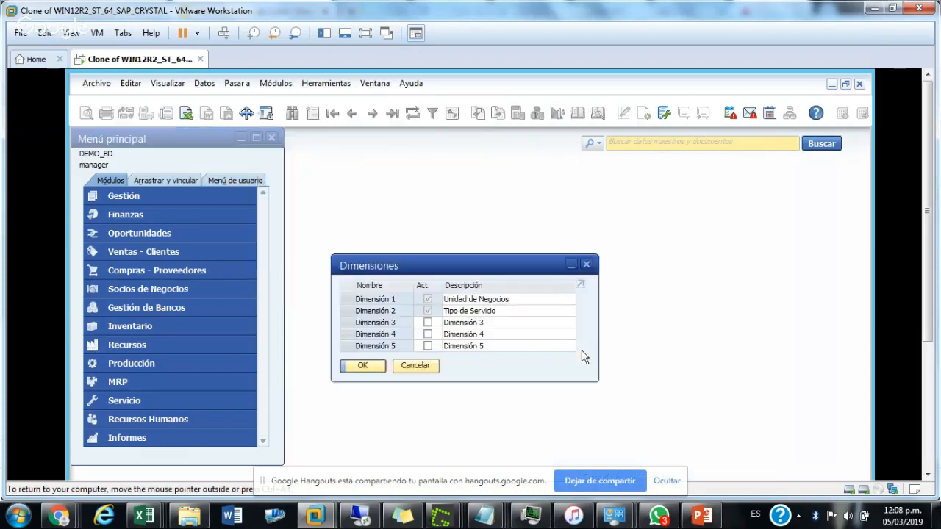
left_click_drag(500, 272, 505, 243)
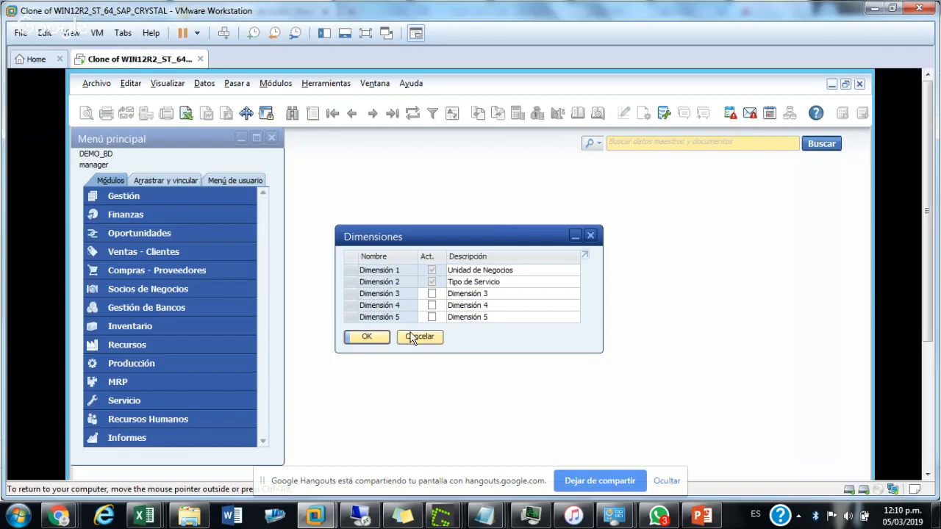
Step: Expand Contabilidad de costos under Finanzas in the main menu and open the cost center definition form
left_click(152, 211)
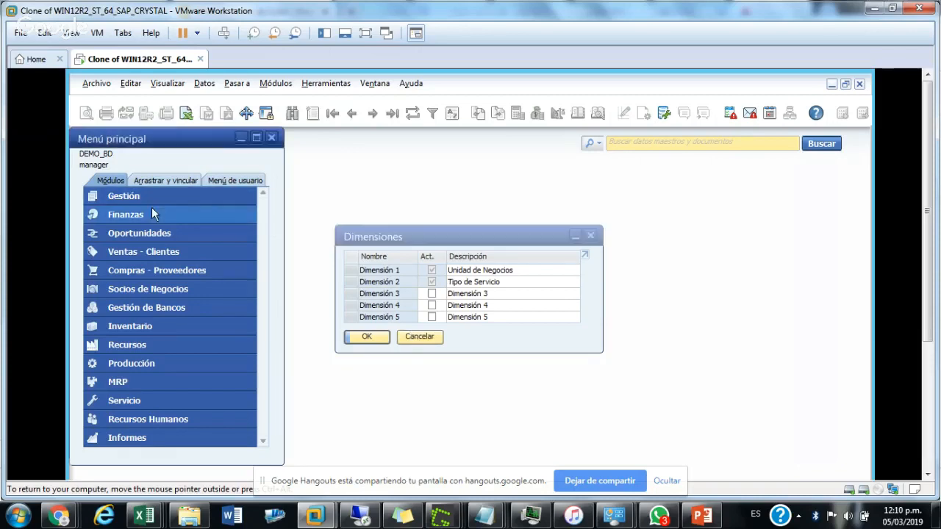
left_click(152, 210)
left_click_drag(422, 240, 414, 183)
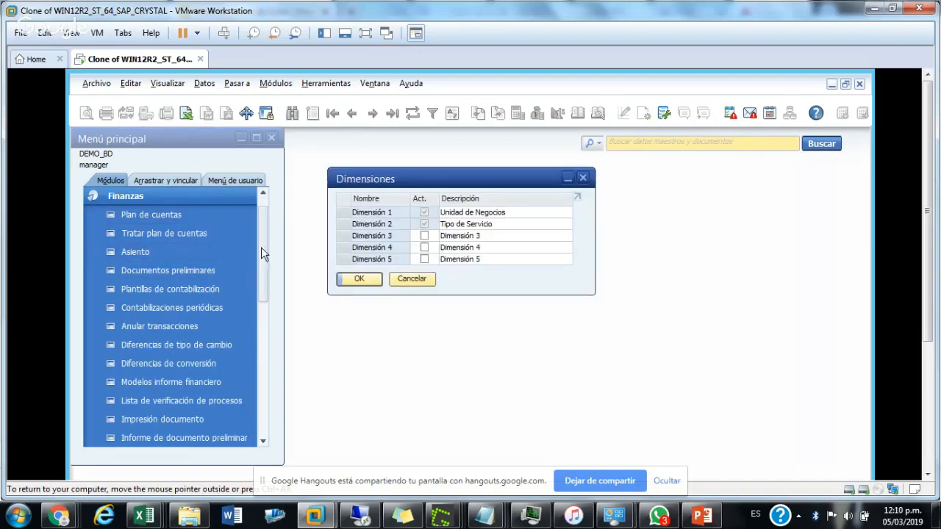
left_click_drag(261, 247, 264, 315)
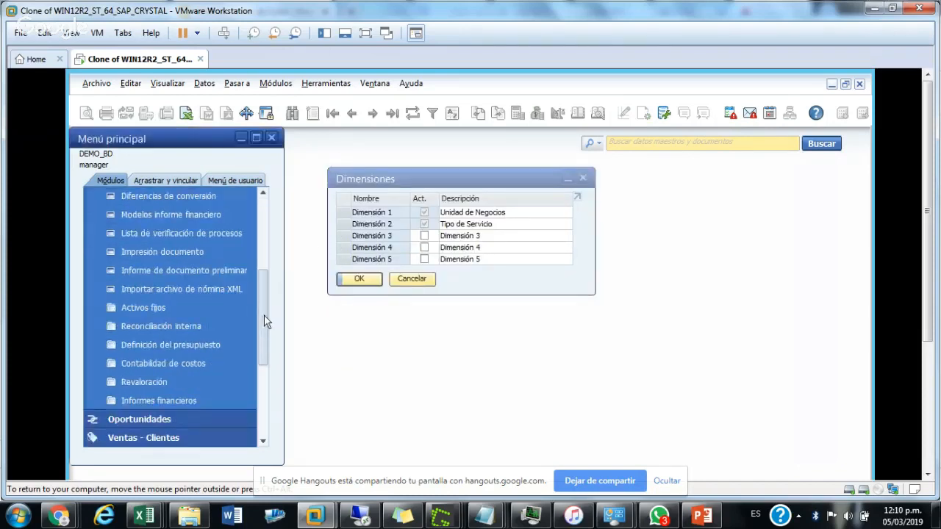
left_click(177, 365)
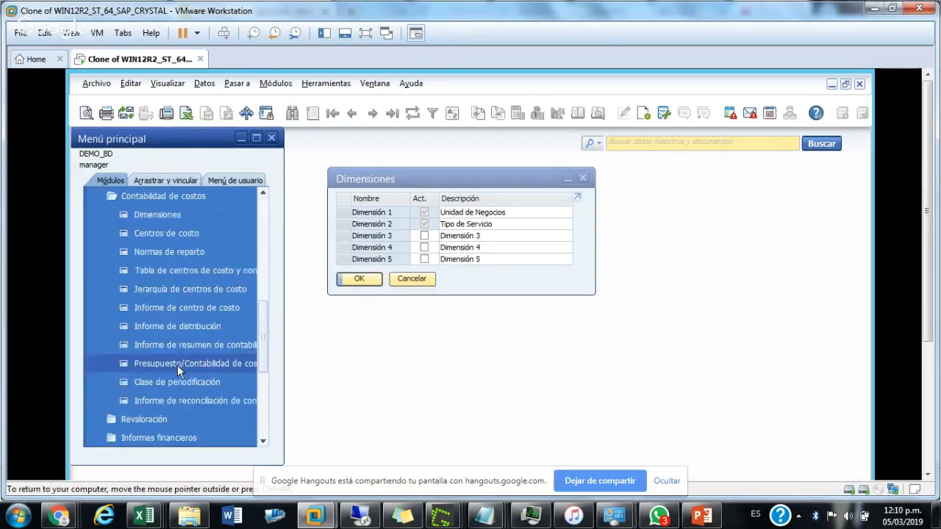
left_click(199, 231)
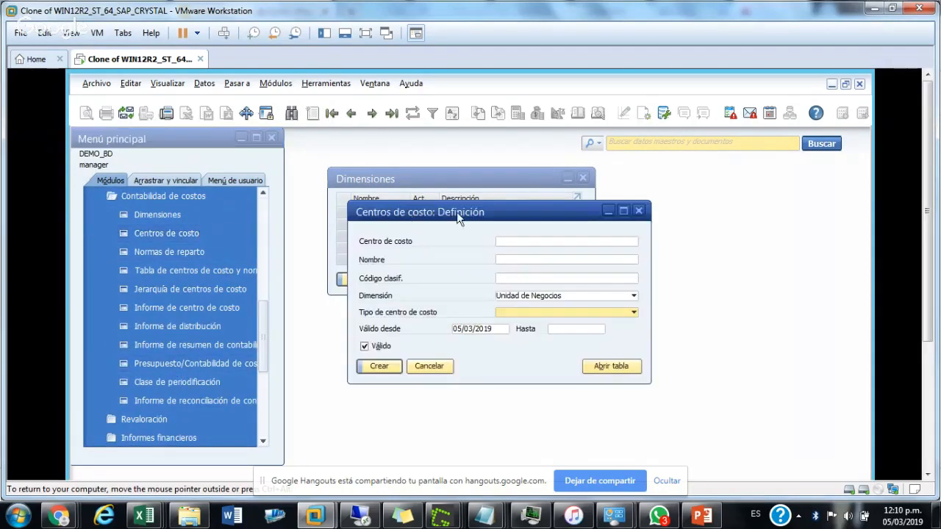
Step: Arrange the Dimensiones and Centros de costo: Definición windows so that they do not overlap
left_click_drag(497, 215, 629, 235)
left_click_drag(476, 180, 324, 160)
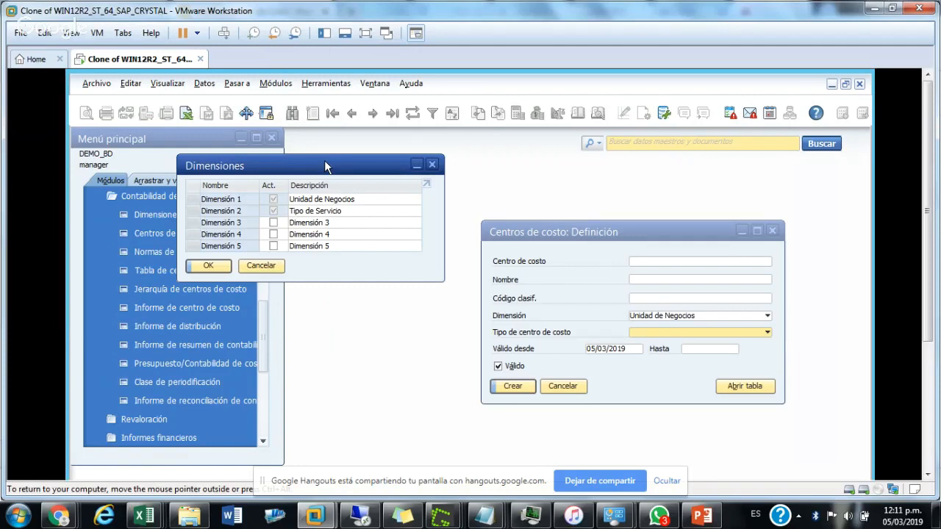
left_click(535, 231)
left_click_drag(546, 232, 520, 218)
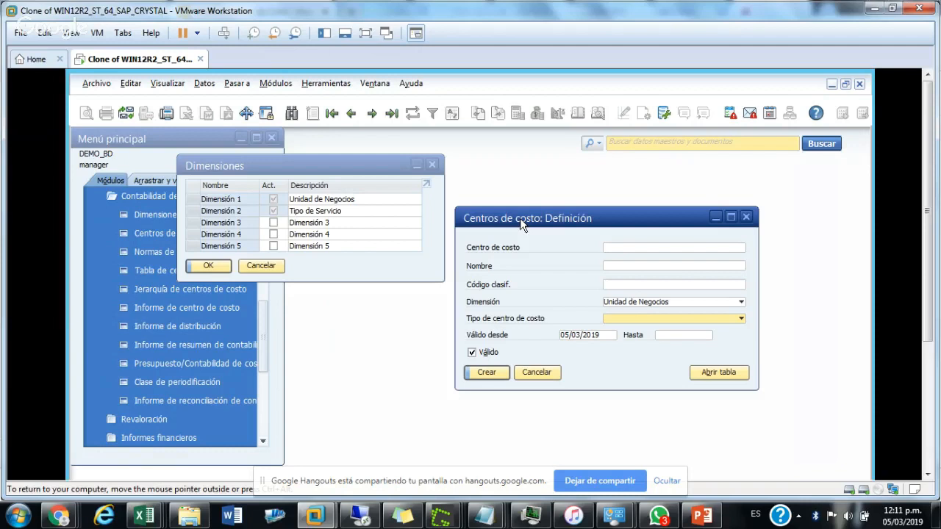
Step: Search all cost centers with the * wildcard and open the record of cost center 01_CON
left_click(292, 113)
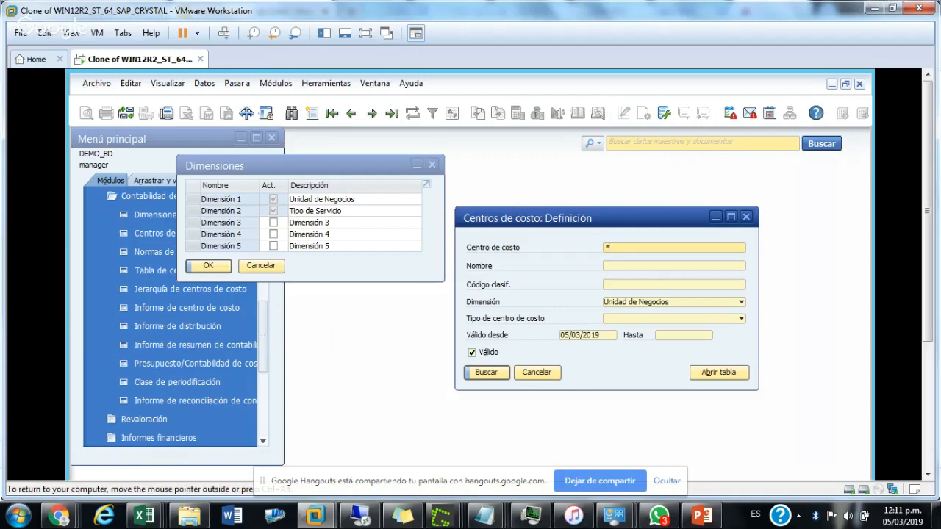
key("Return")
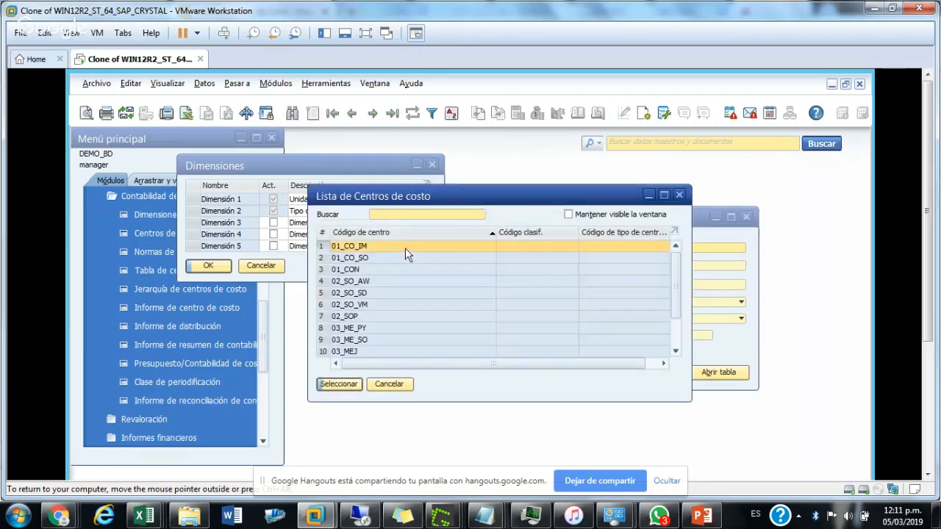
left_click_drag(450, 197, 474, 239)
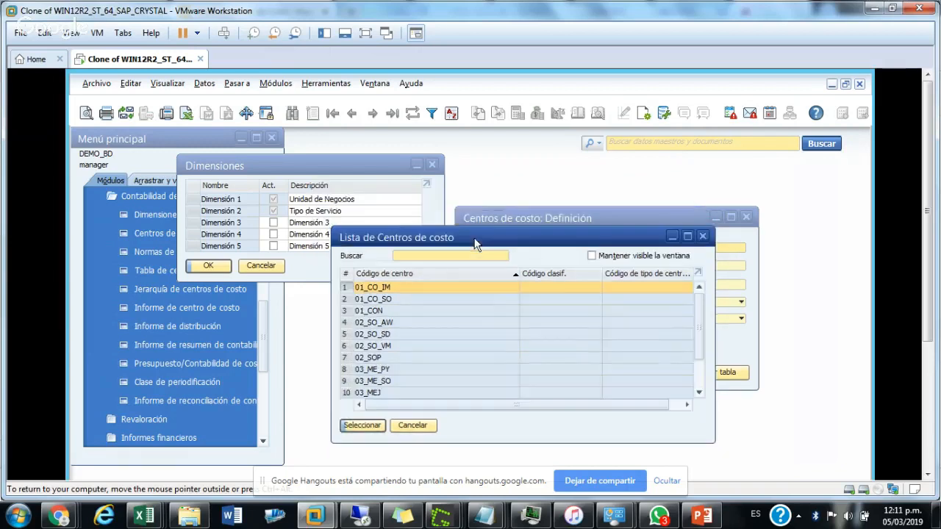
double_click(416, 312)
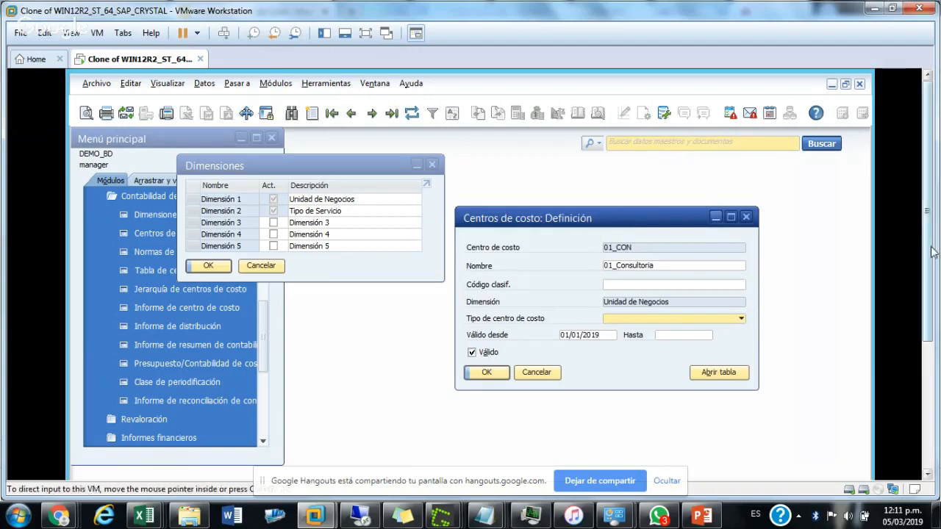
scroll(930, 252, "down", 5)
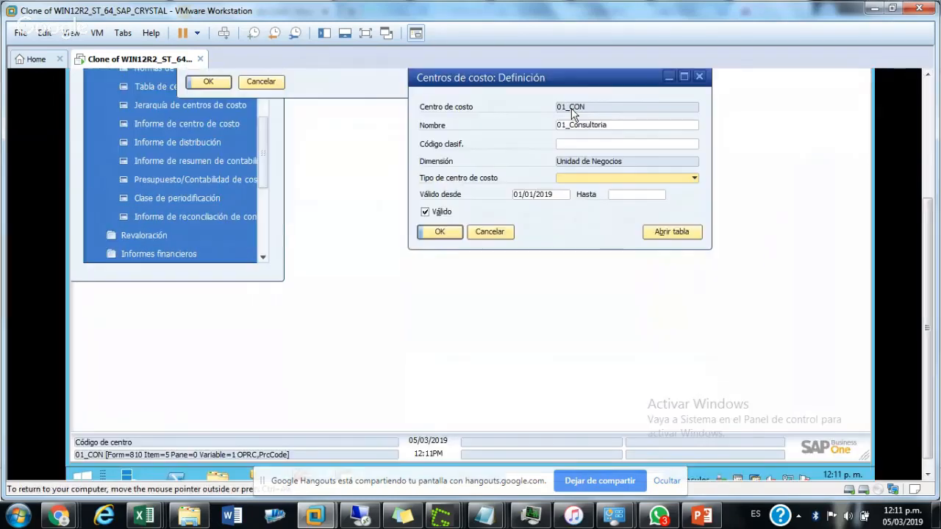
scroll(930, 313, "up", 4)
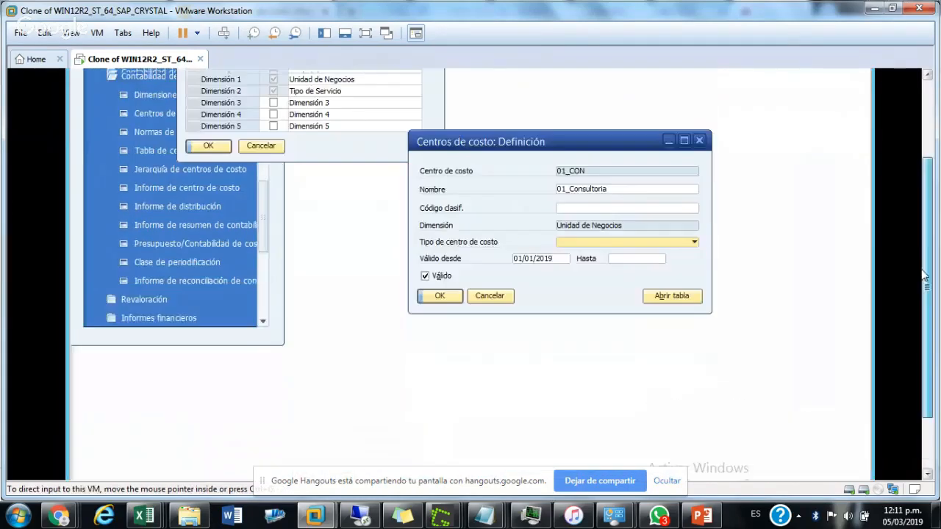
left_click_drag(605, 197, 614, 206)
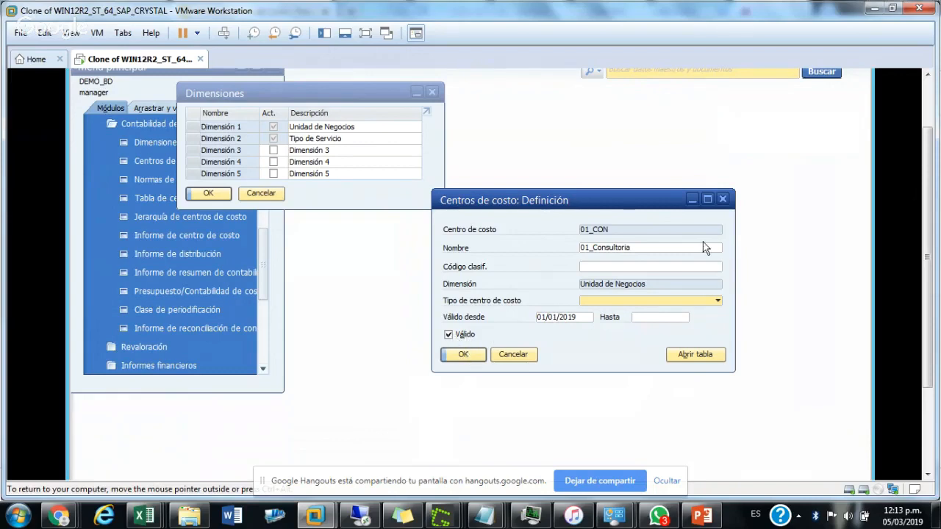
Step: Search all cost centers with the * wildcard again and open the record of cost center 02_SOP
scroll(926, 270, "up", 3)
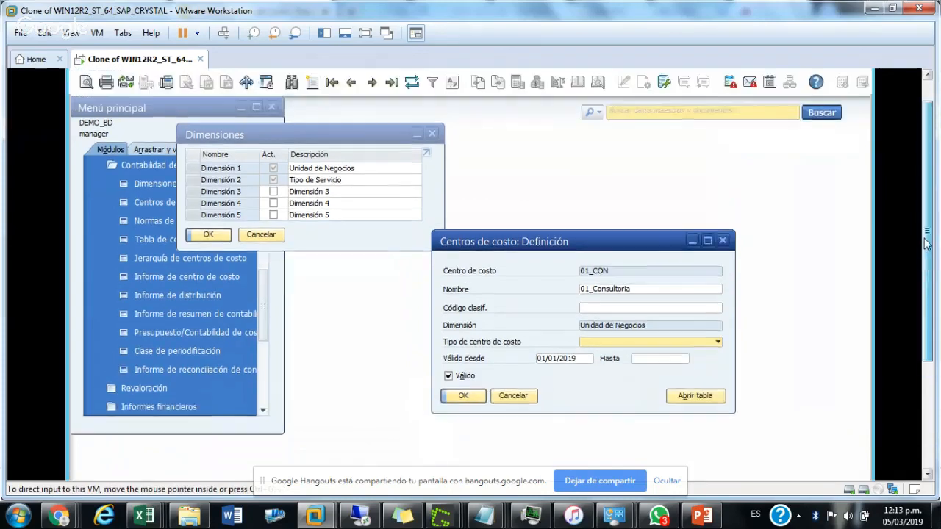
left_click(291, 109)
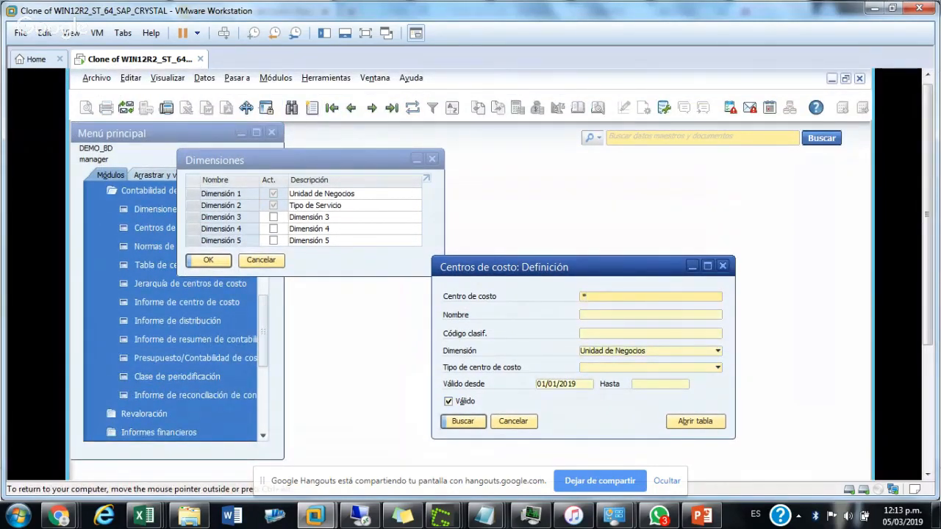
key("Return")
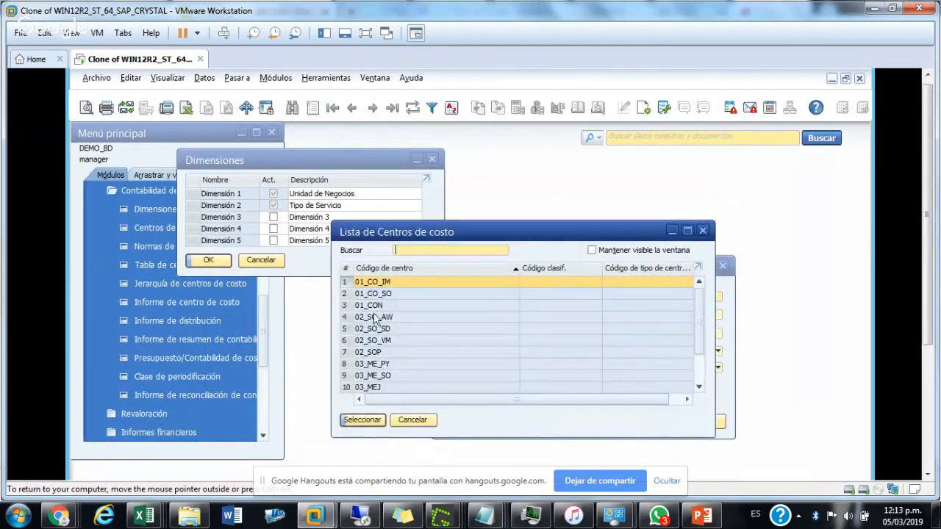
double_click(375, 352)
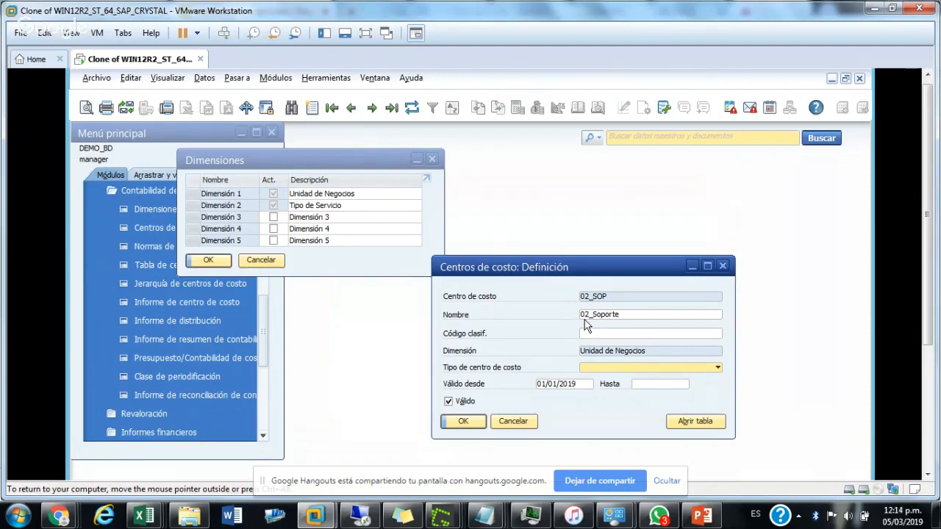
Step: Run another * wildcard search of the cost centers and open the record of cost center 03_MEJ
left_click(291, 109)
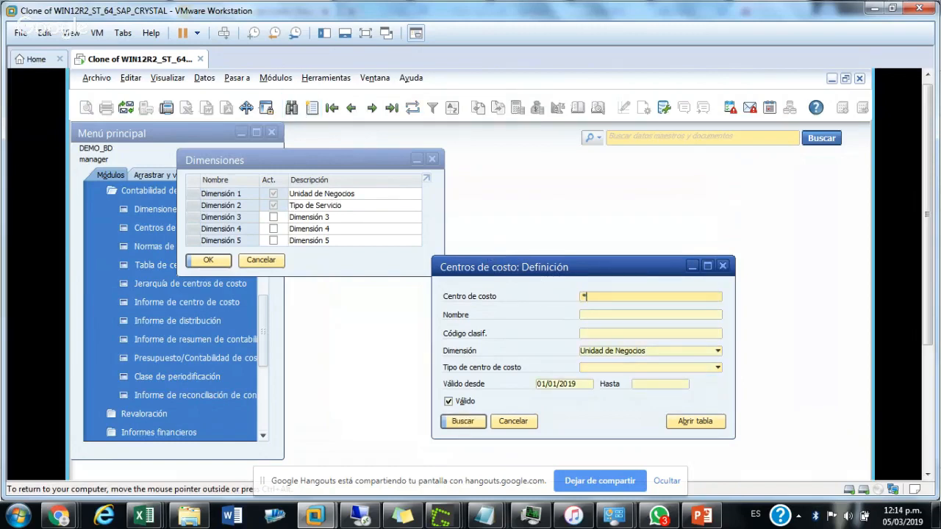
key("Return")
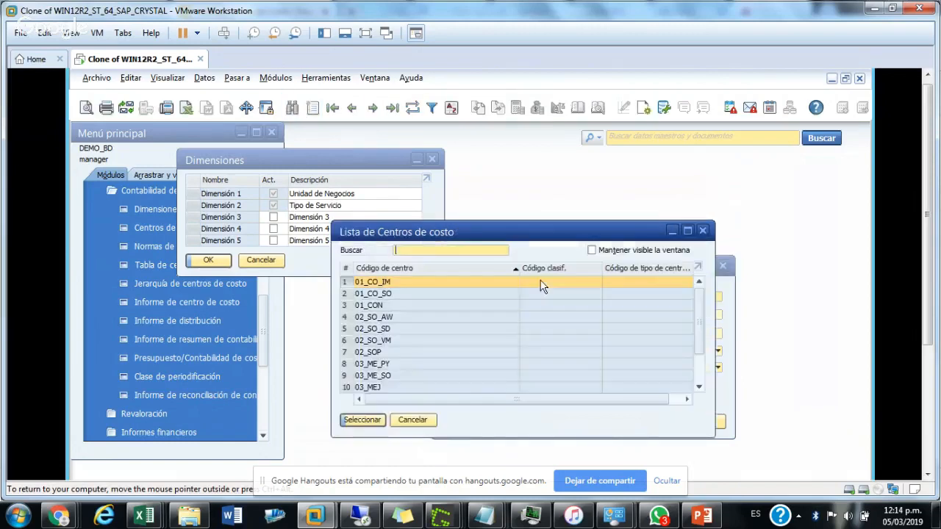
left_click(369, 387)
double_click(369, 390)
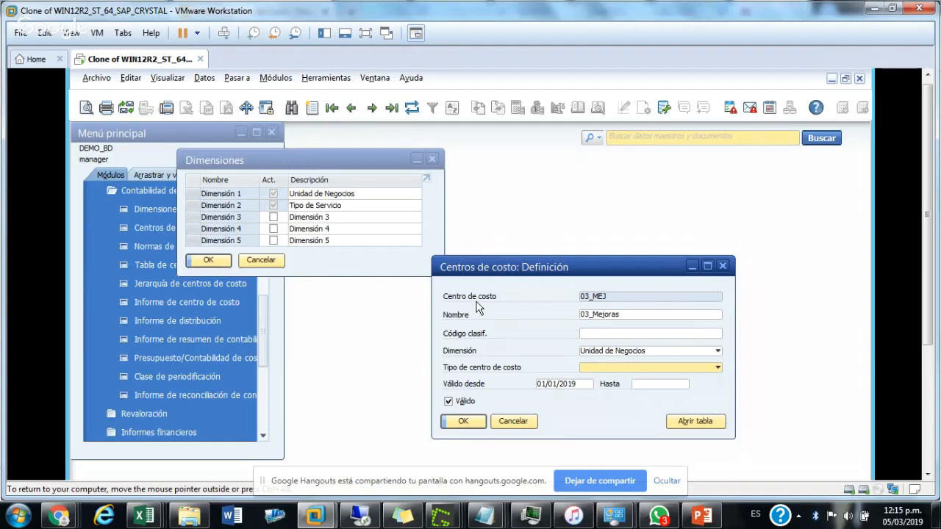
Step: Start a new cost center record and enter 01_AS as its code
left_click(314, 110)
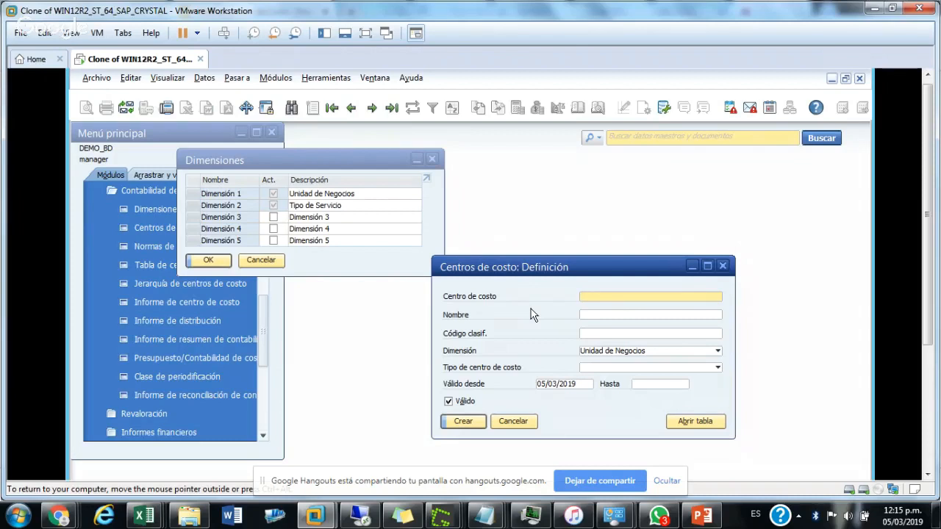
type("01_")
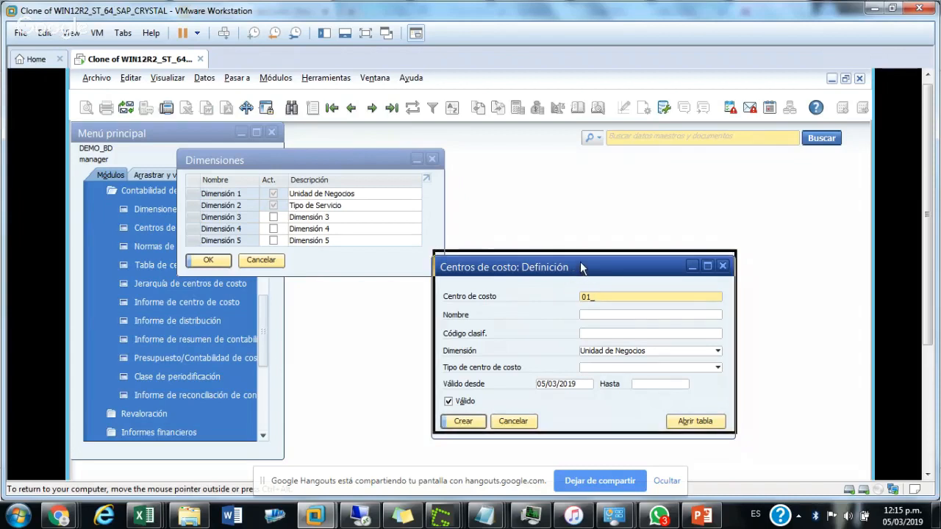
left_click_drag(579, 266, 580, 262)
left_click(608, 290)
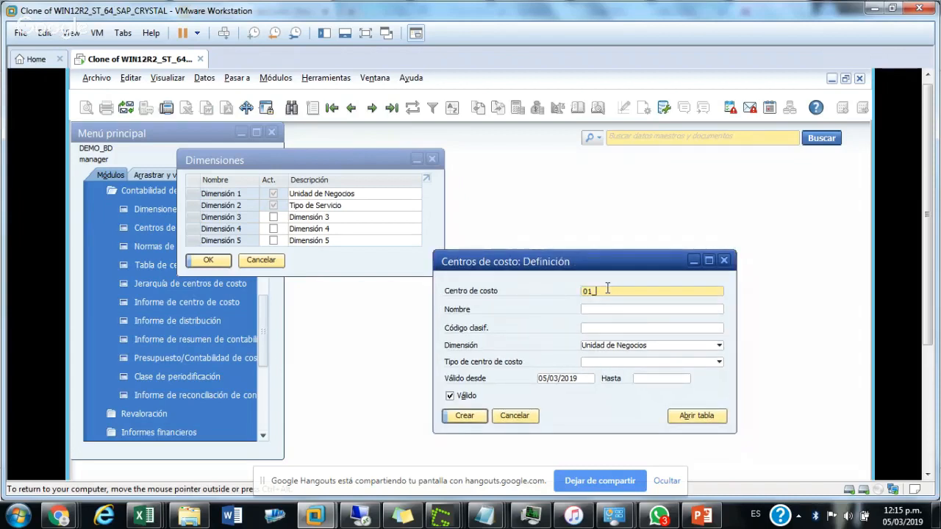
type("_as")
key("BackSpace")
key("BackSpace")
type("AS")
key("Tab")
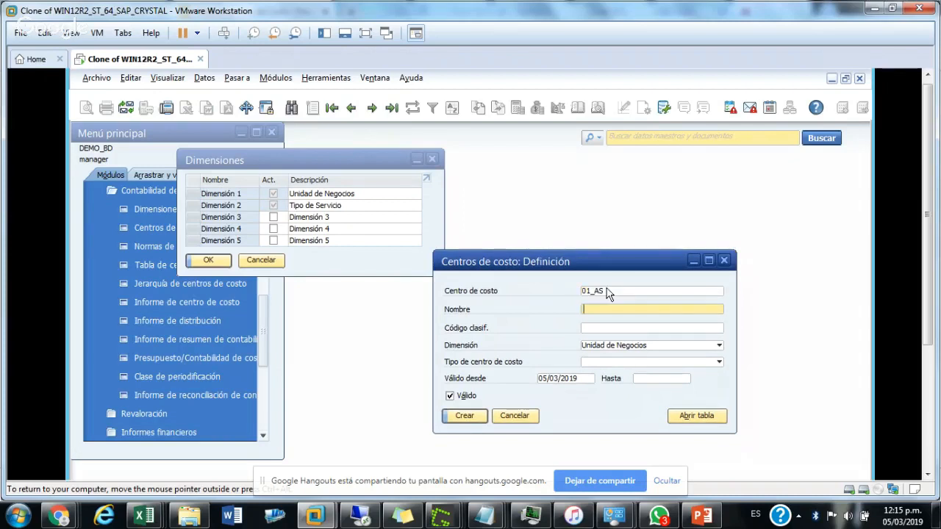
Step: Change the new cost center's code to 01_C0_AS and name it 01_CO_ASESORIA
type("01_")
left_click(611, 290)
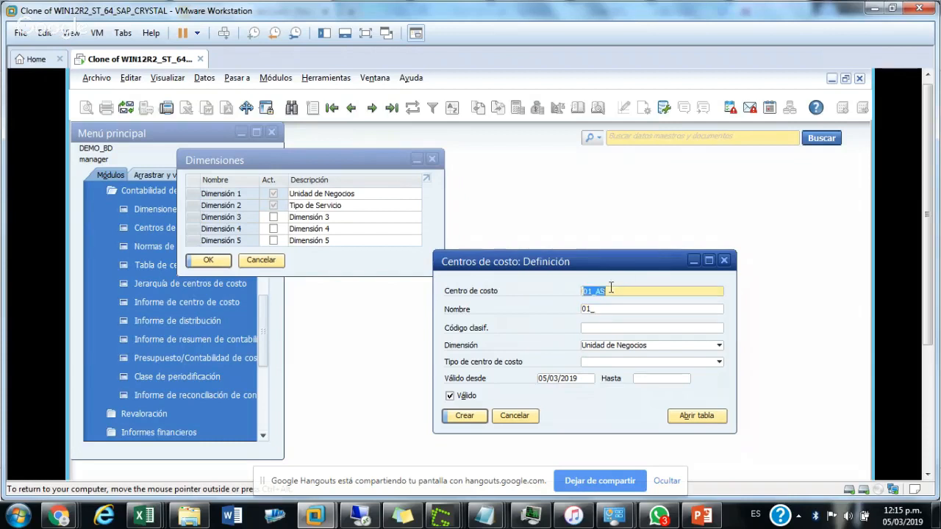
key("BackSpace")
key("BackSpace")
type("C0_")
key("Tab")
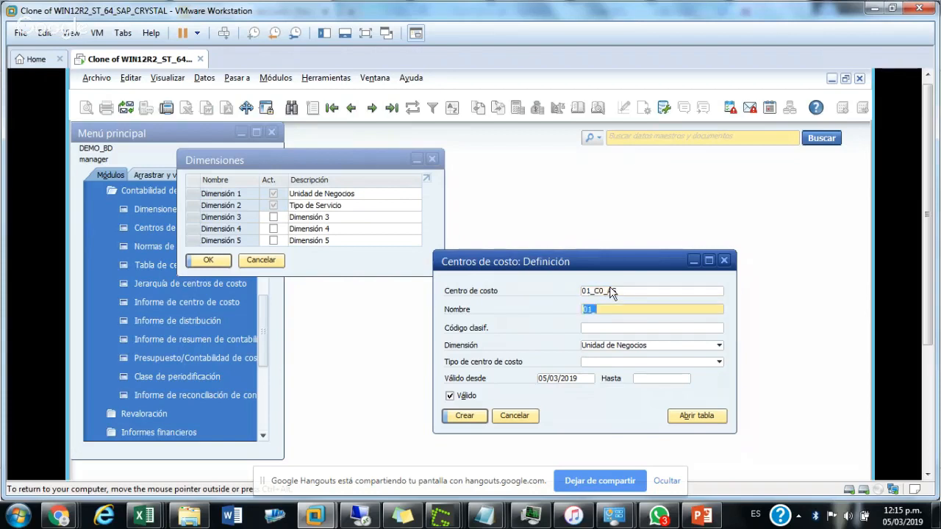
left_click(609, 310)
type("CO_ASESORIA")
Step: Assign the new cost center to the Tipo de Servicio dimension, set Válido desde to 01/01/2019 and create it
left_click(665, 345)
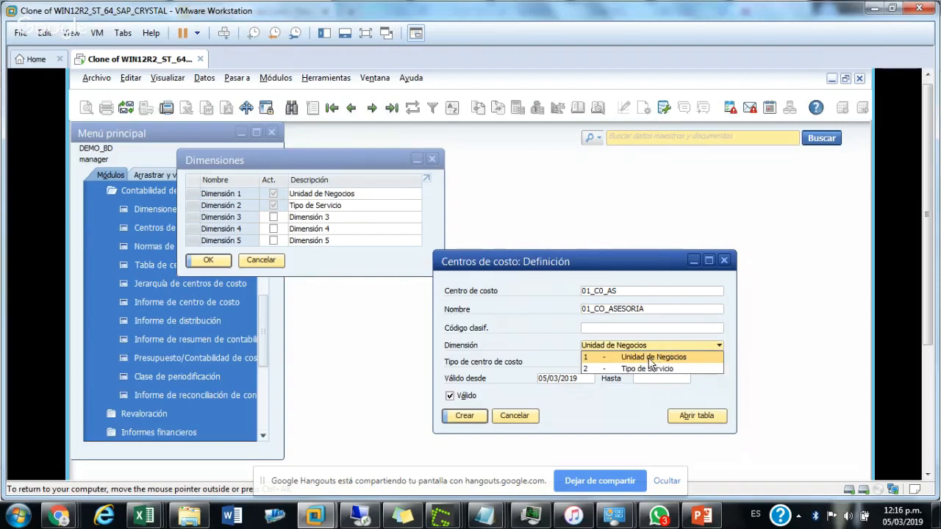
left_click(646, 370)
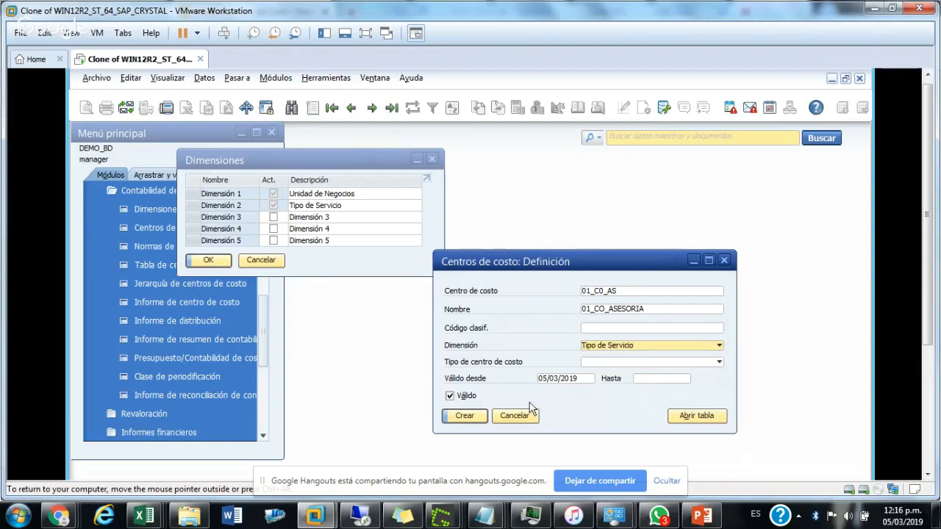
left_click(550, 379)
type("0101")
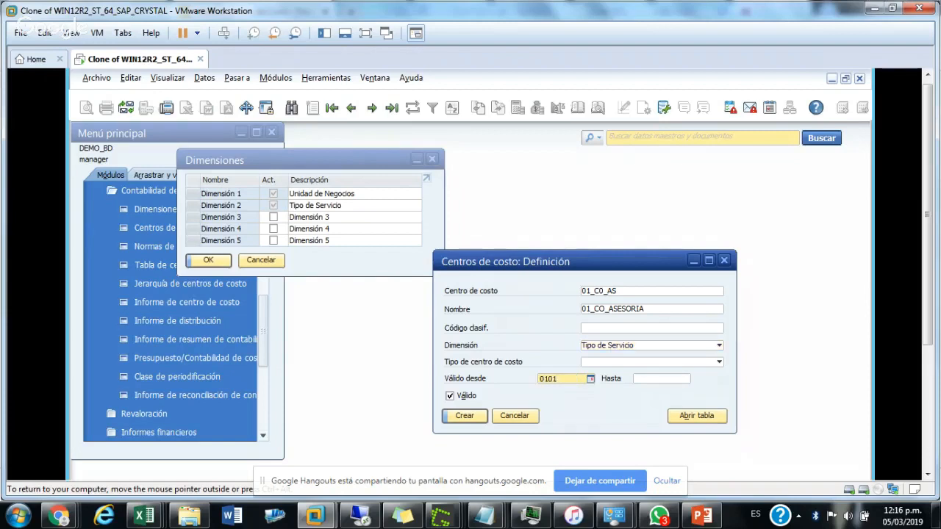
key("Tab")
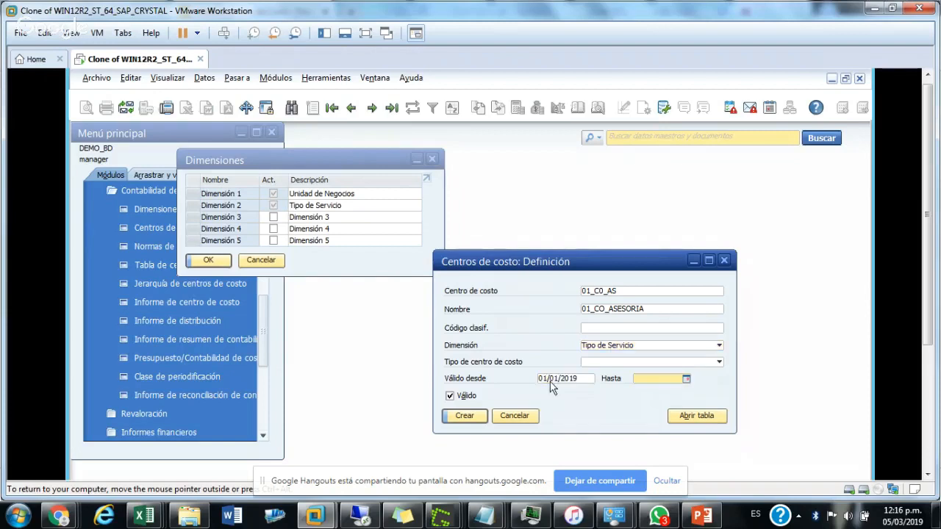
left_click(472, 413)
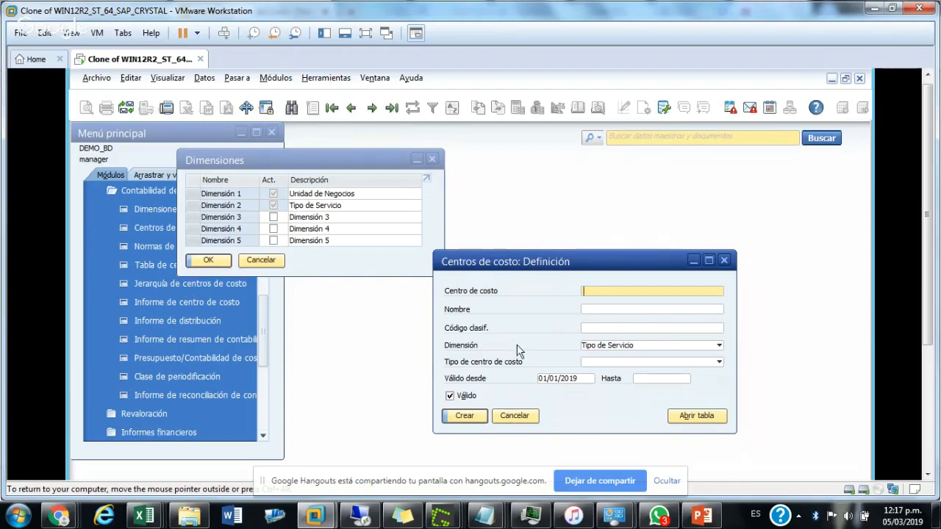
Step: Close the cost center and Dimensiones windows and open the table of cost centers and distribution rules
left_click(509, 416)
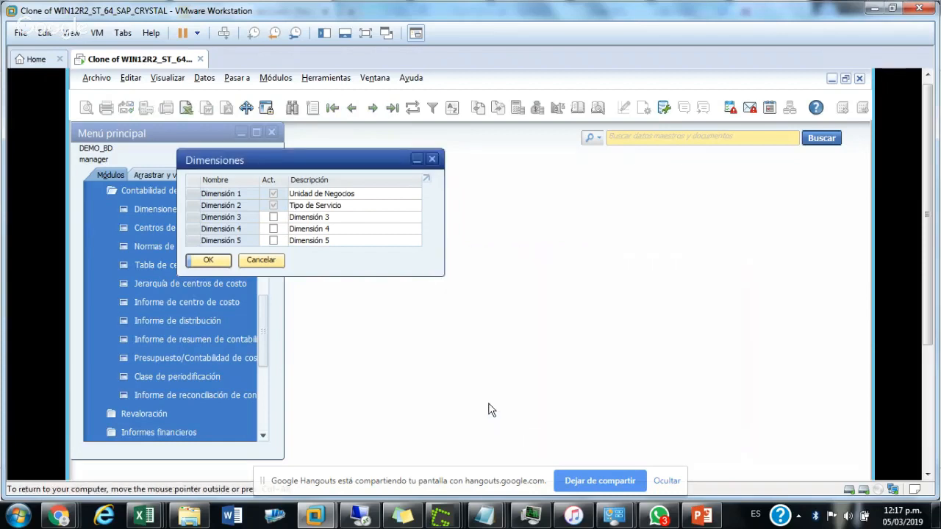
left_click(253, 262)
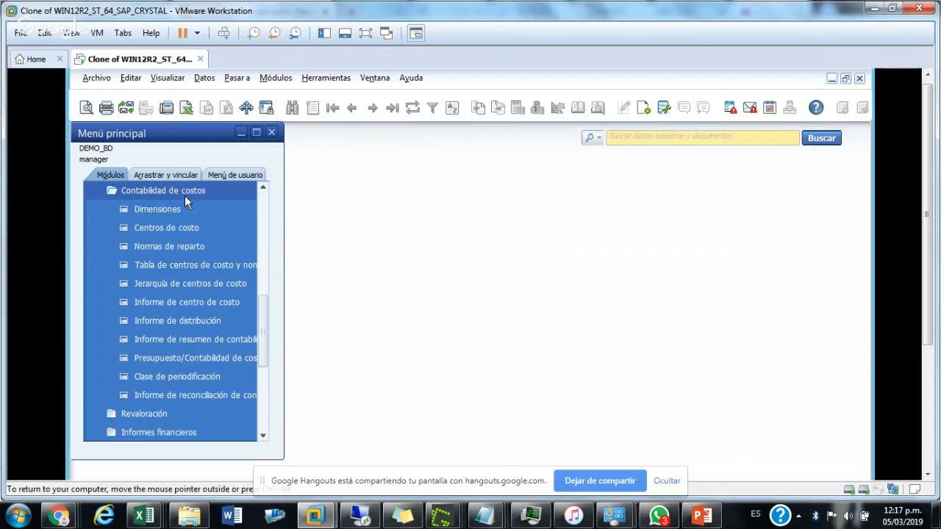
left_click(196, 264)
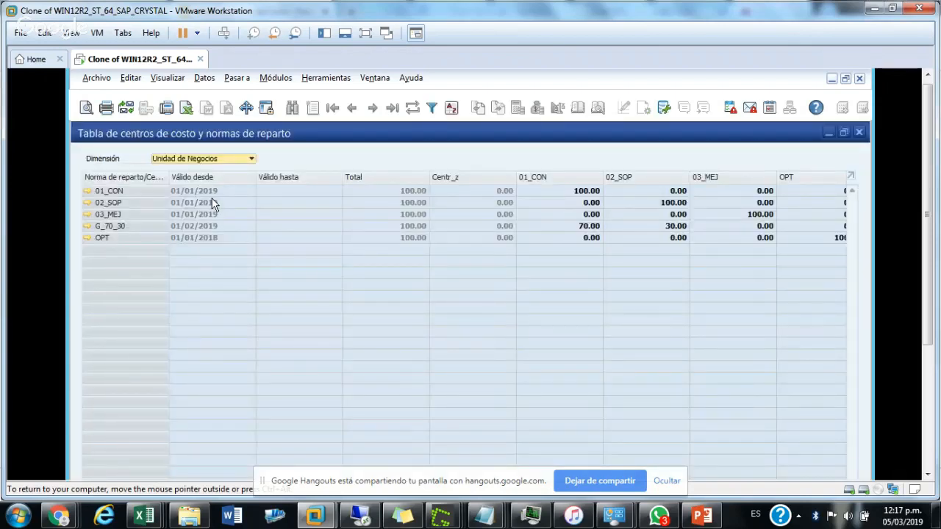
Step: View the cost center table for the Tipo de Servicio dimension and again for Unidad de Negocios, and close it
left_click(251, 158)
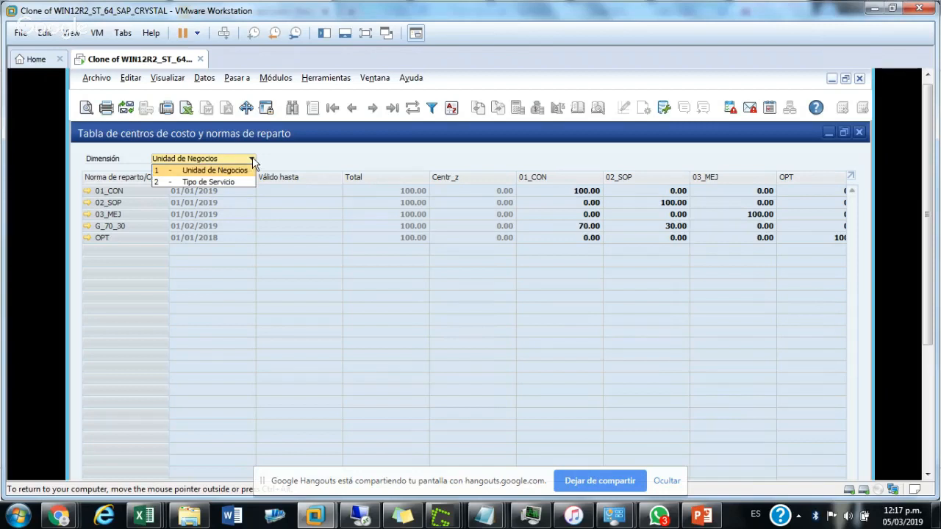
left_click(238, 182)
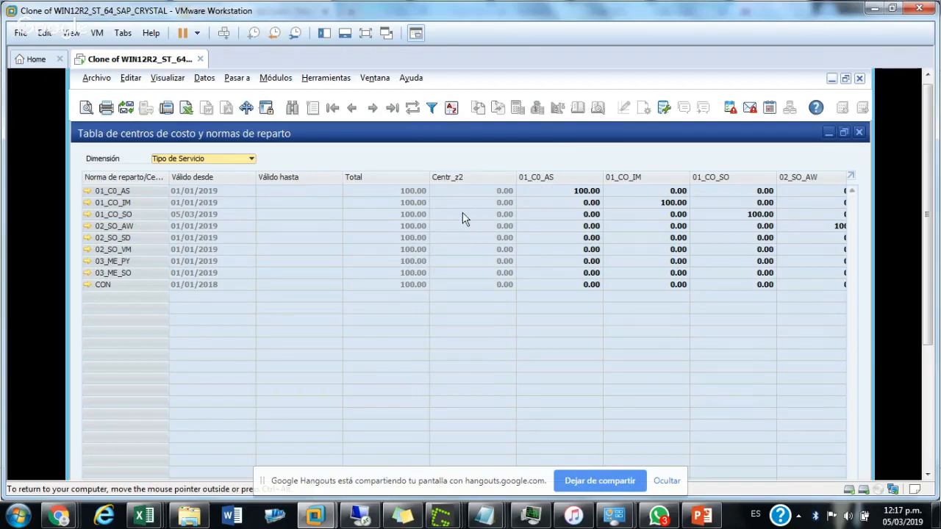
left_click(243, 159)
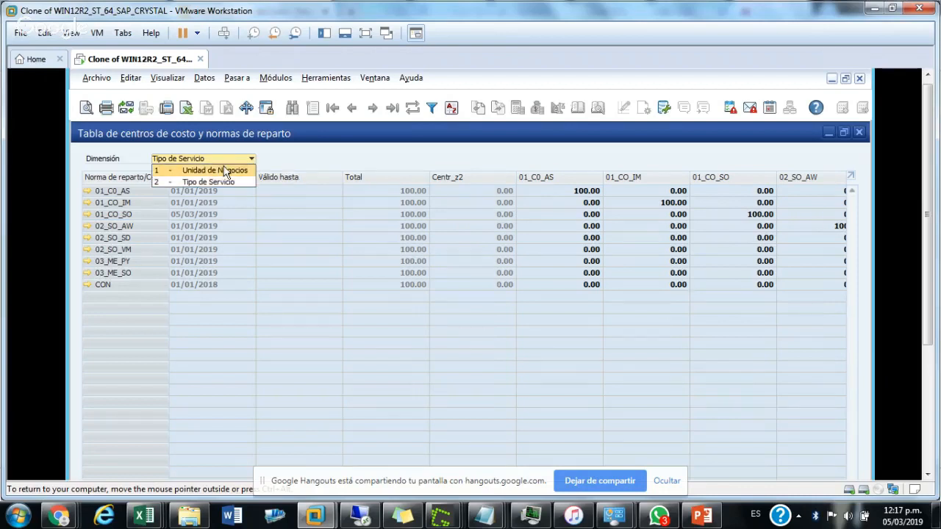
left_click(217, 170)
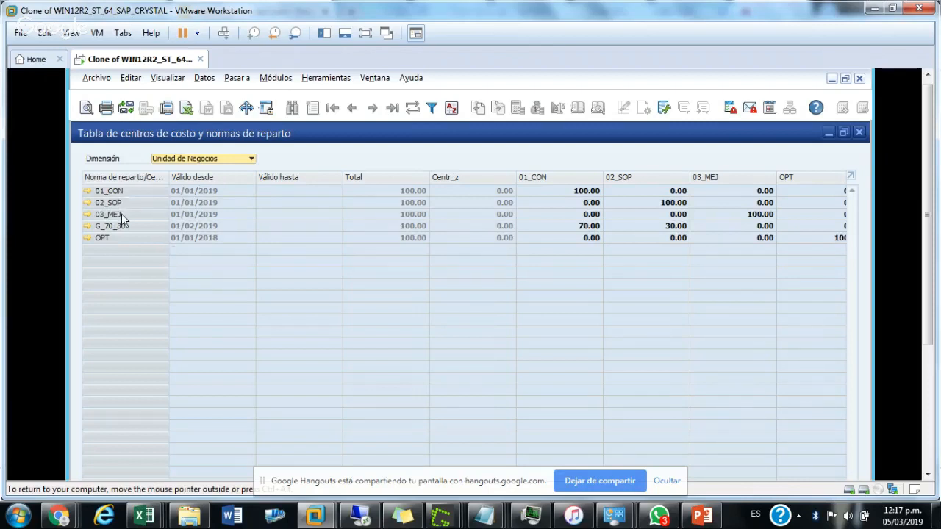
left_click(859, 133)
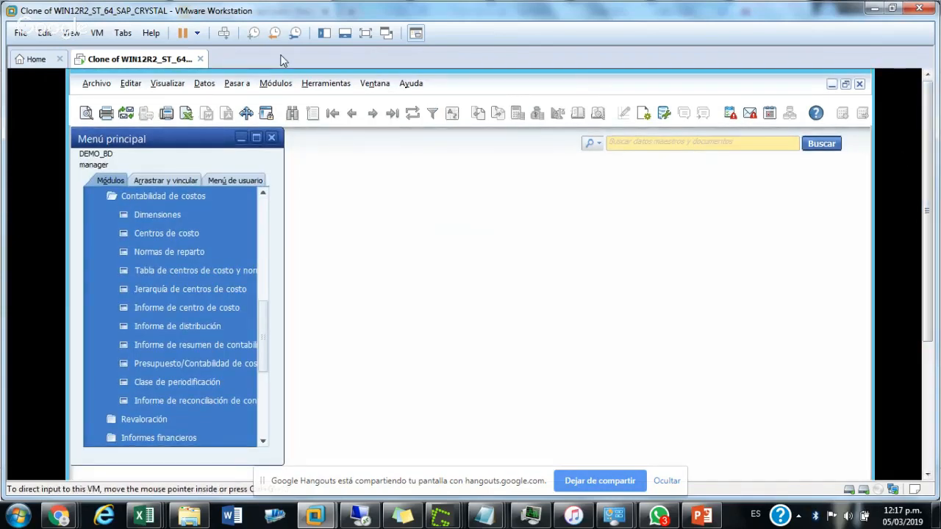
Step: Open the Plan de cuentas from the Finanzas module and display the Ingresos accounts
left_click(276, 83)
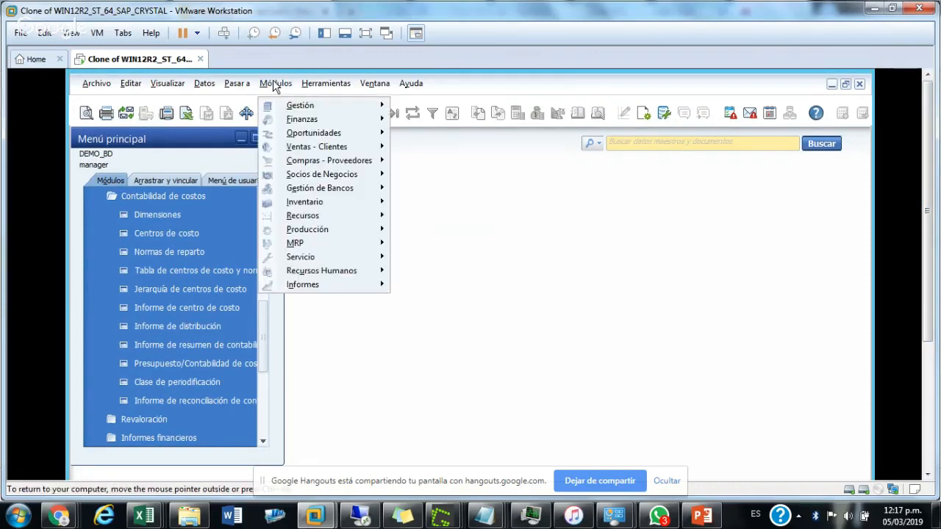
mouse_move(308, 125)
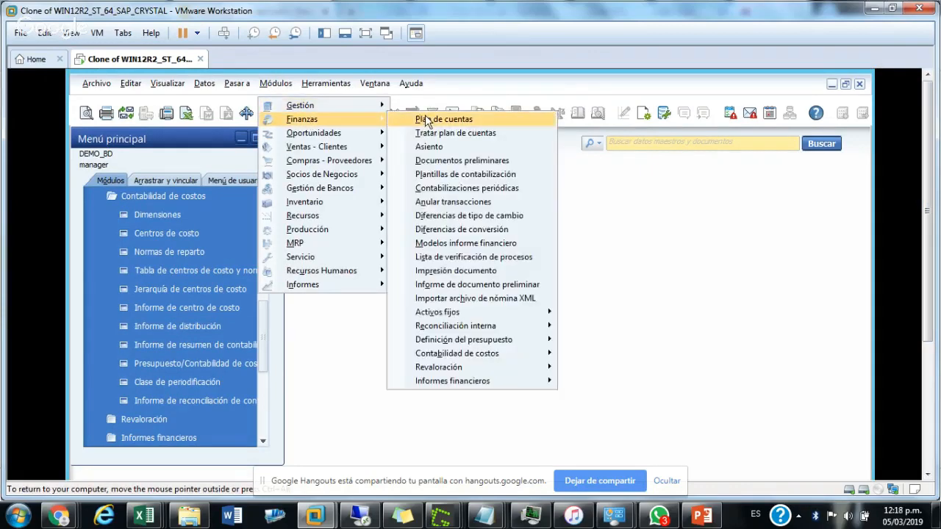
left_click(423, 119)
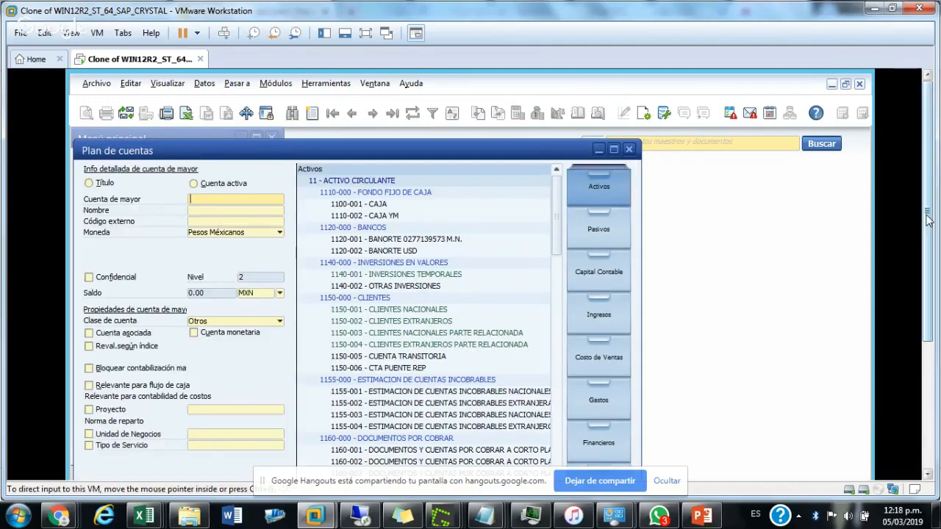
left_click_drag(928, 219, 932, 278)
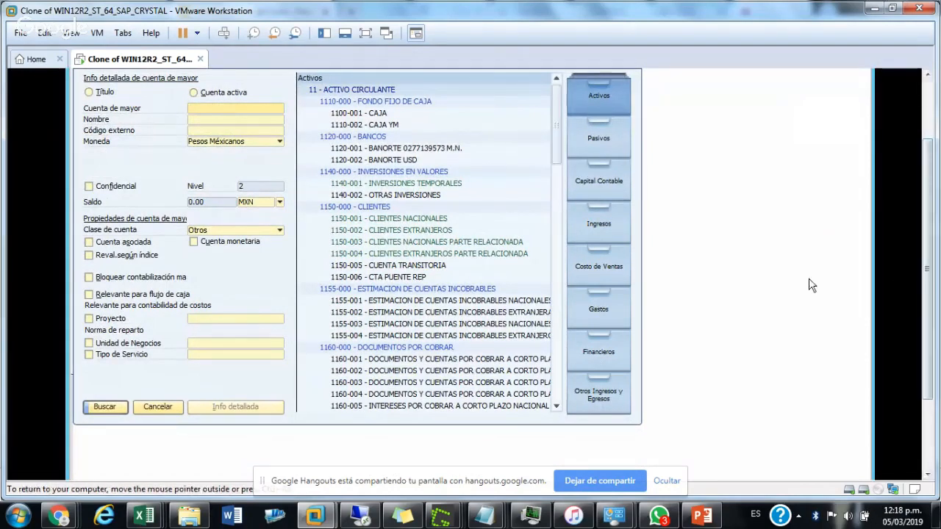
left_click(591, 223)
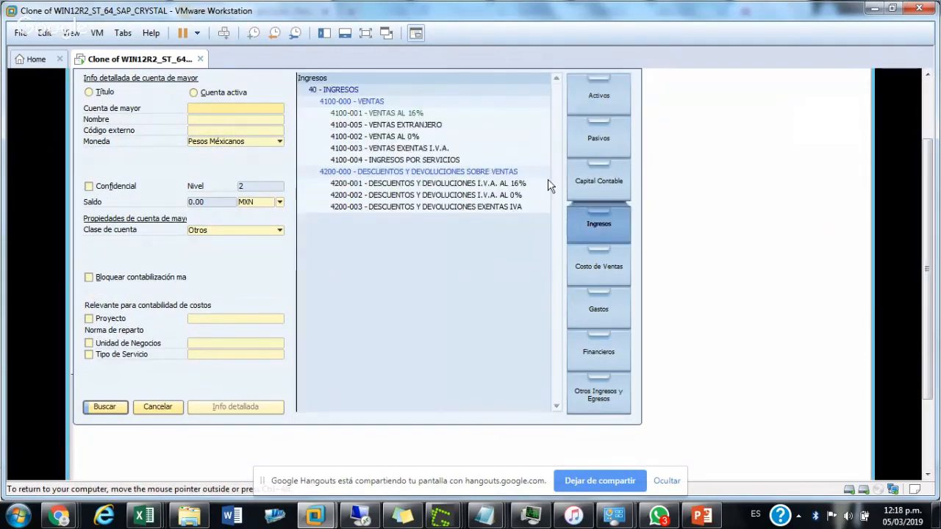
Step: Open account 4100-004 - INGRESOS POR SERVICIOS and select Ventas as its account class
left_click(430, 162)
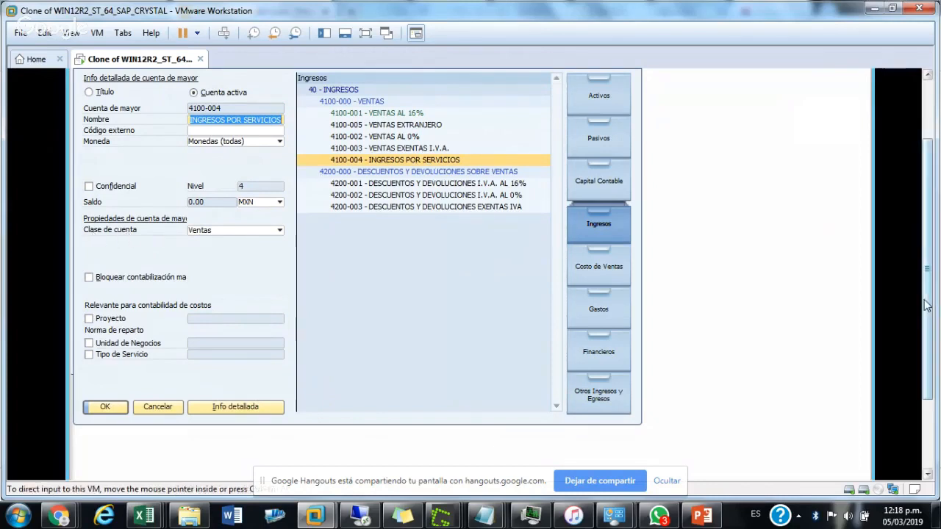
scroll(928, 306, "up", 2)
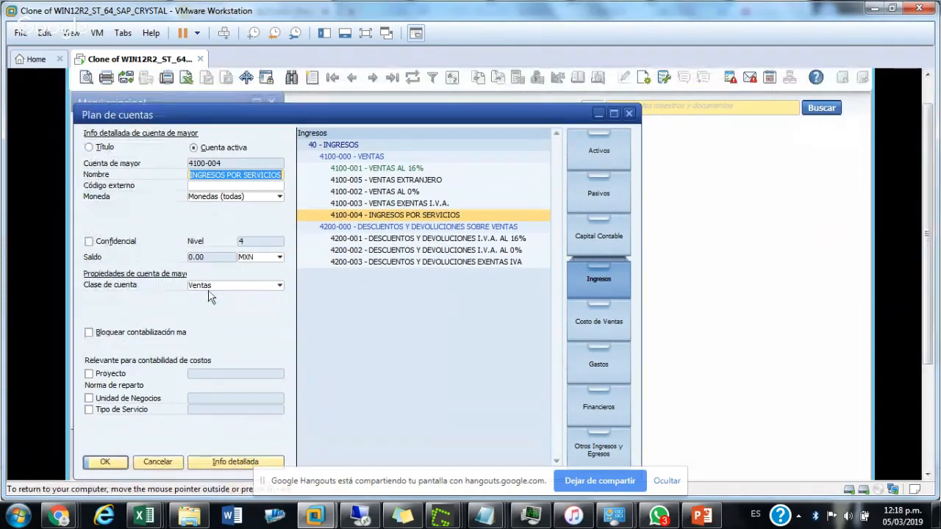
left_click(229, 289)
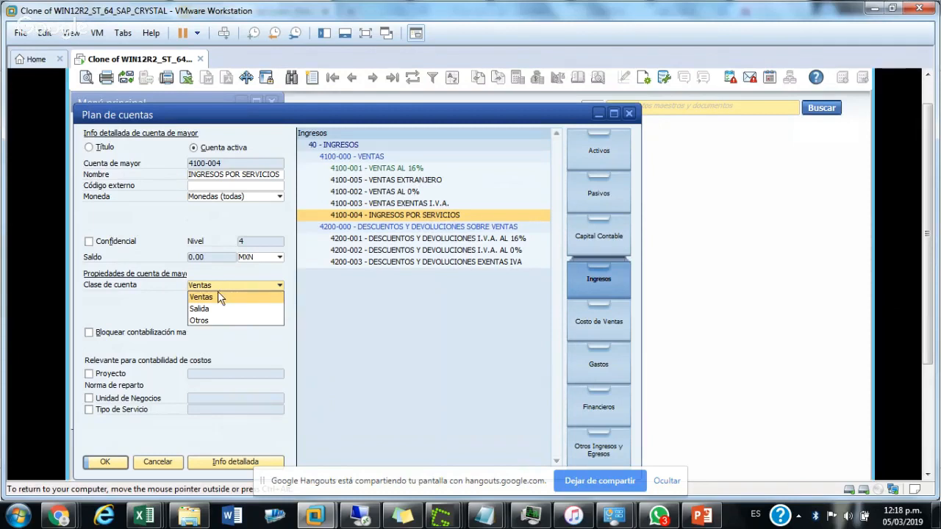
left_click(219, 296)
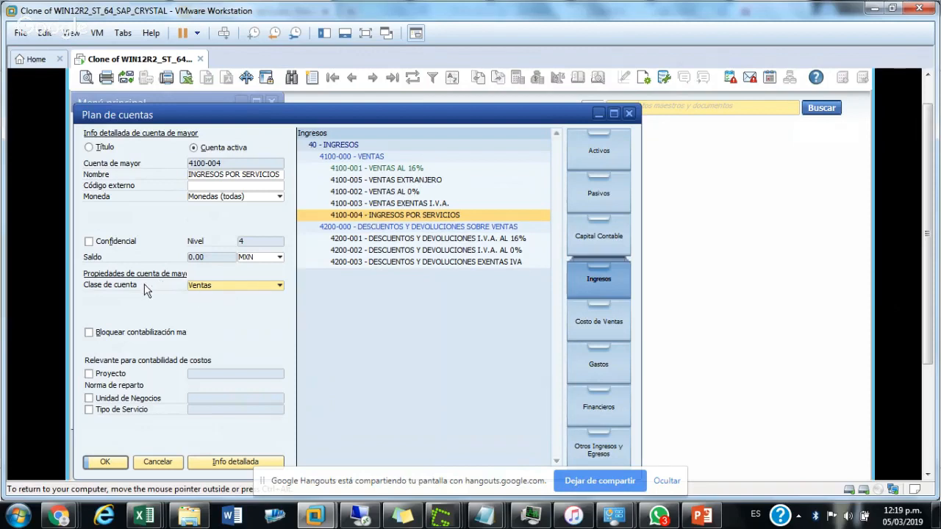
Step: Review the account class options of account 4100-004 - INGRESOS POR SERVICIOS and keep Ventas selected
left_click(208, 290)
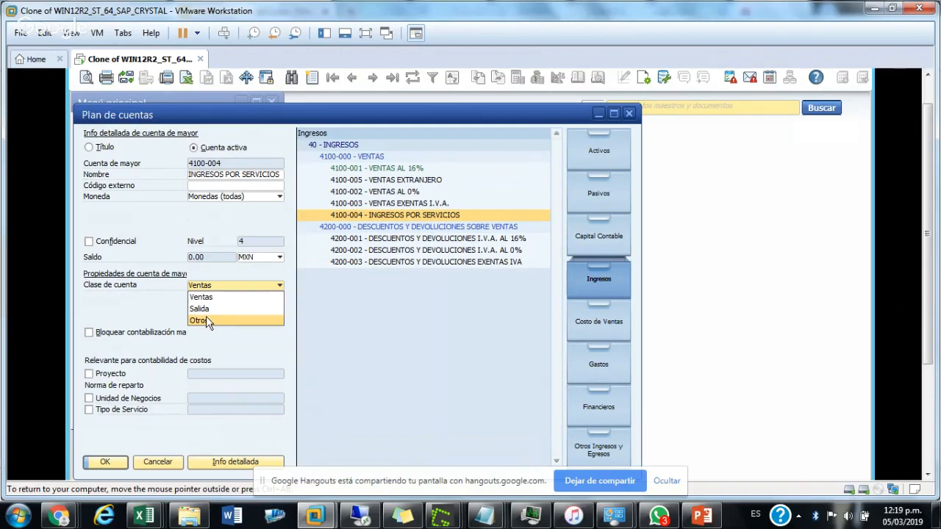
left_click(195, 296)
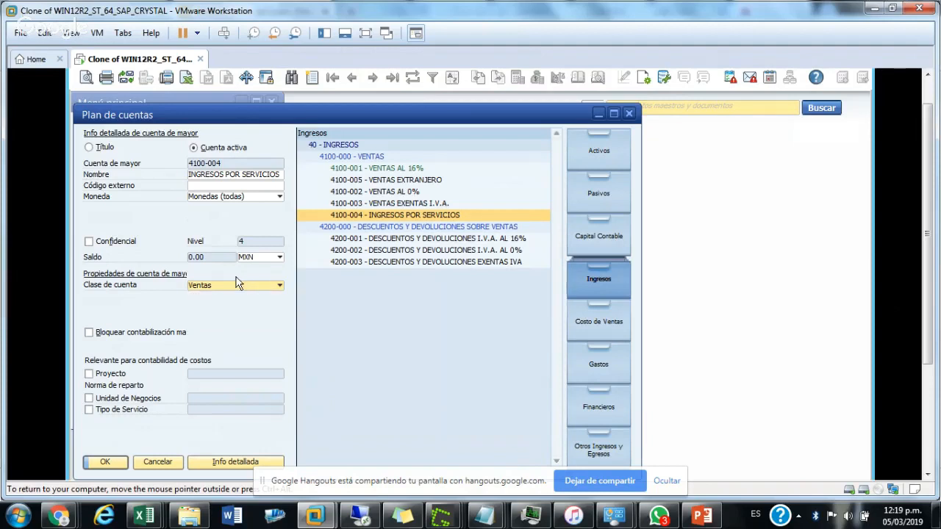
Step: Set the account class of 5000-101 - MANO DE OBRA under Costo de Ventas to Salida, accept the type change and update the account
left_click(591, 329)
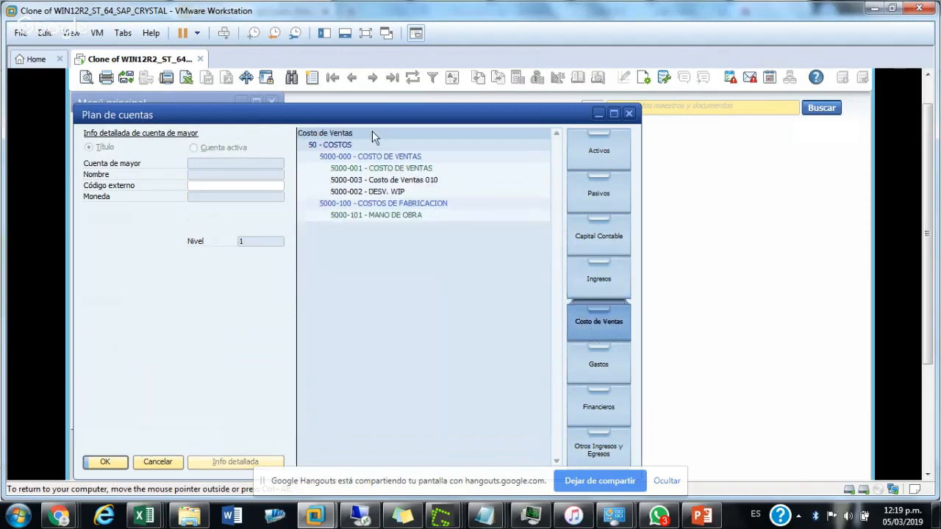
left_click(361, 215)
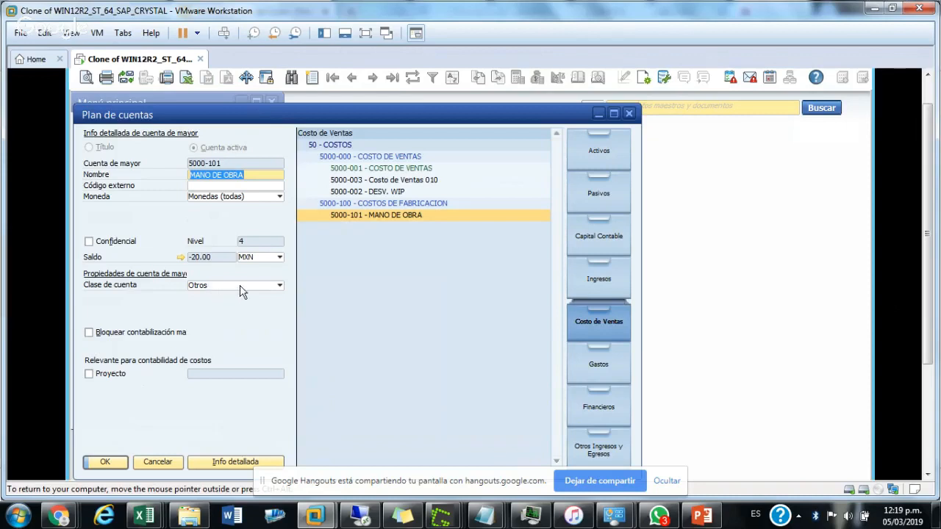
left_click(243, 286)
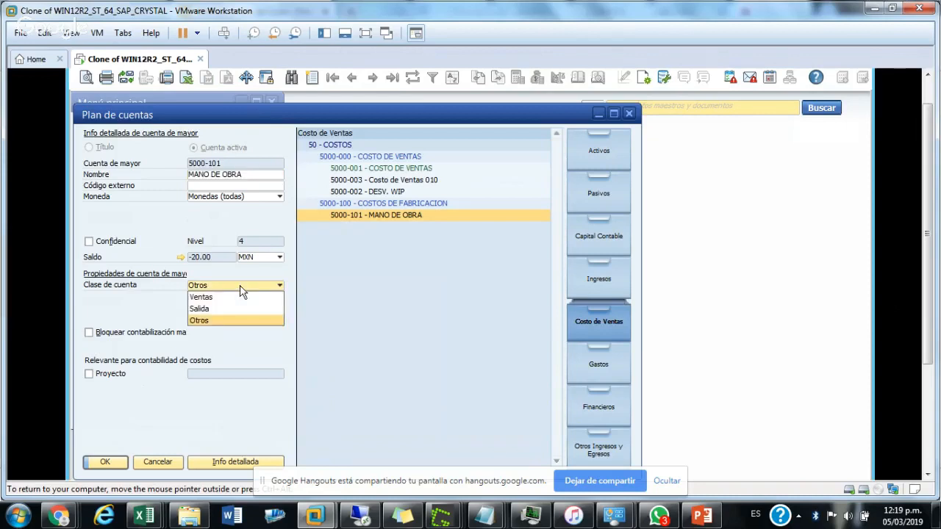
left_click(223, 309)
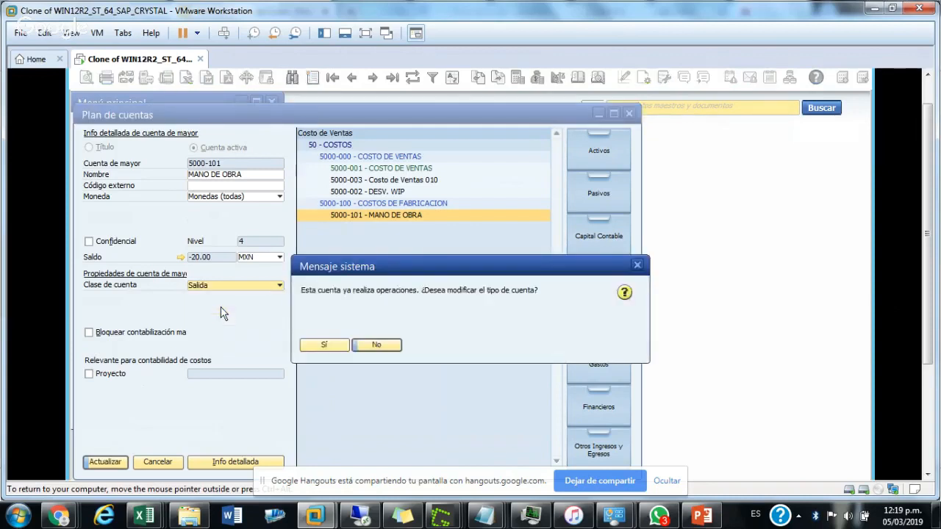
left_click(325, 346)
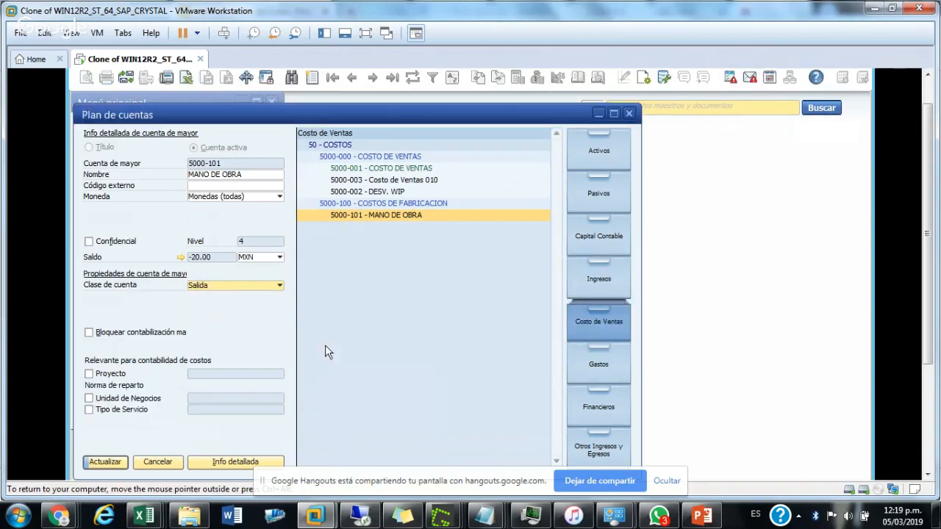
left_click(107, 463)
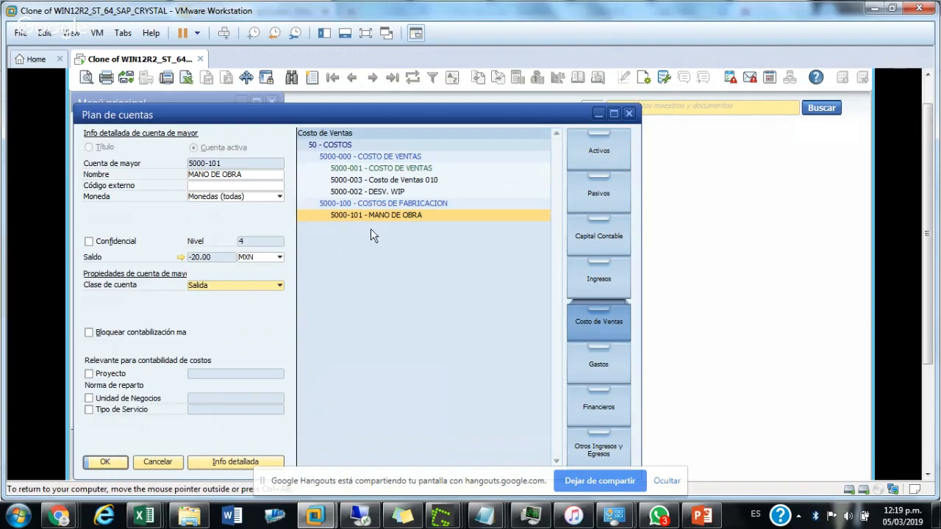
Step: View the Financieros and Gastos accounts in the Plan de cuentas, and close it
left_click(596, 412)
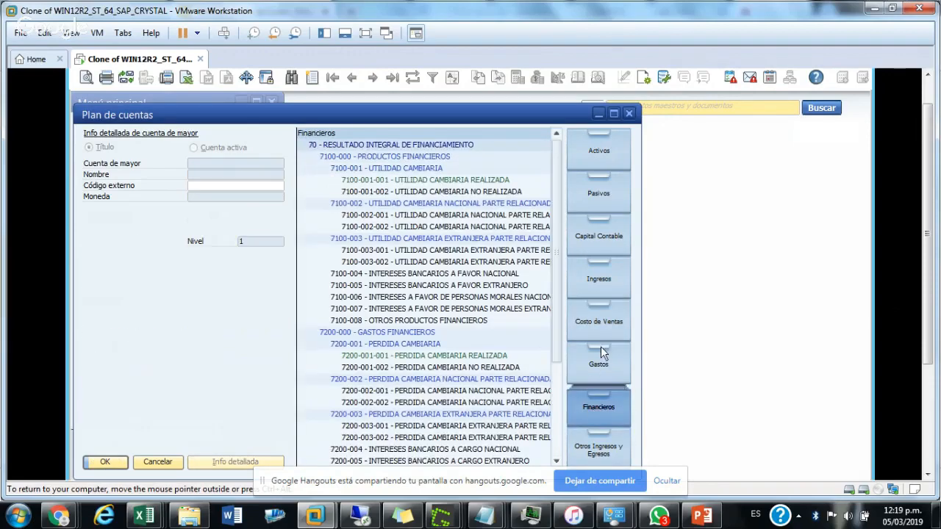
left_click(592, 367)
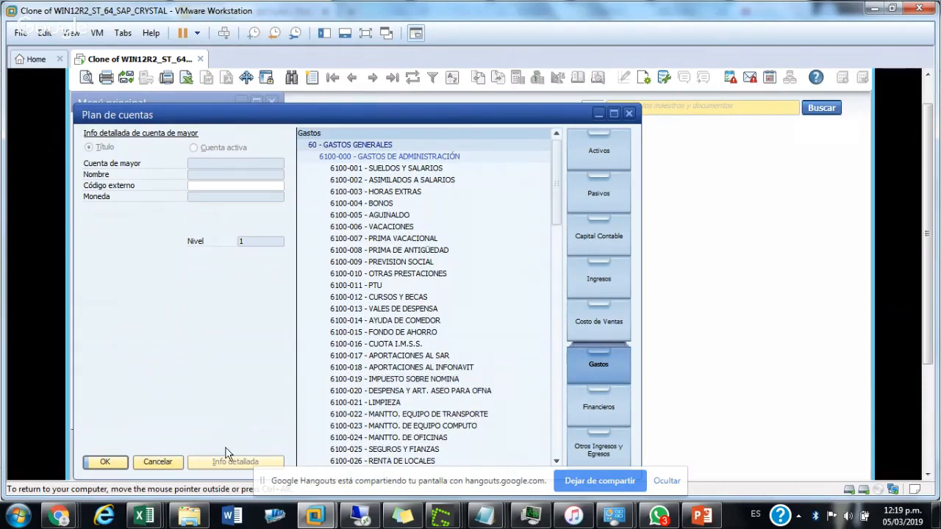
left_click(628, 113)
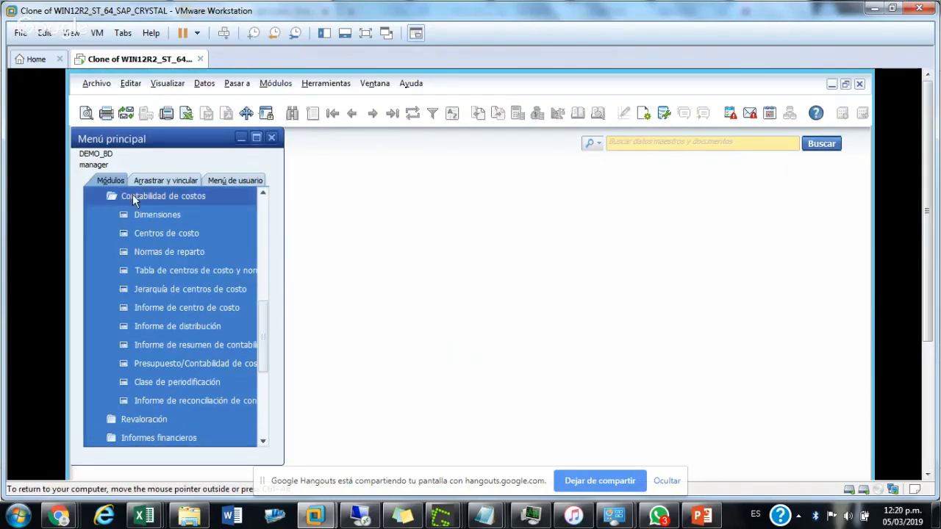
Step: Open a new Orden de venta from the Ventas - Clientes module and choose Cliente Nacional as the customer
left_click(133, 195)
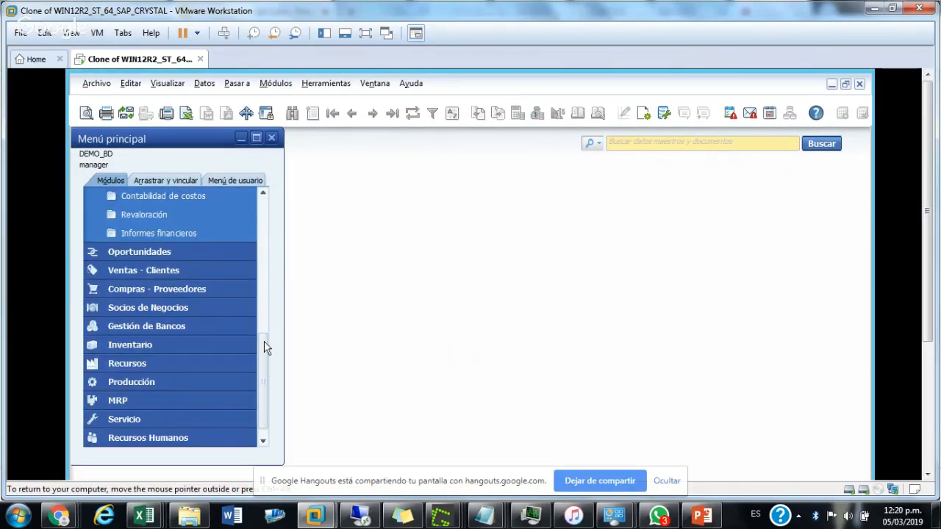
left_click_drag(264, 340, 264, 214)
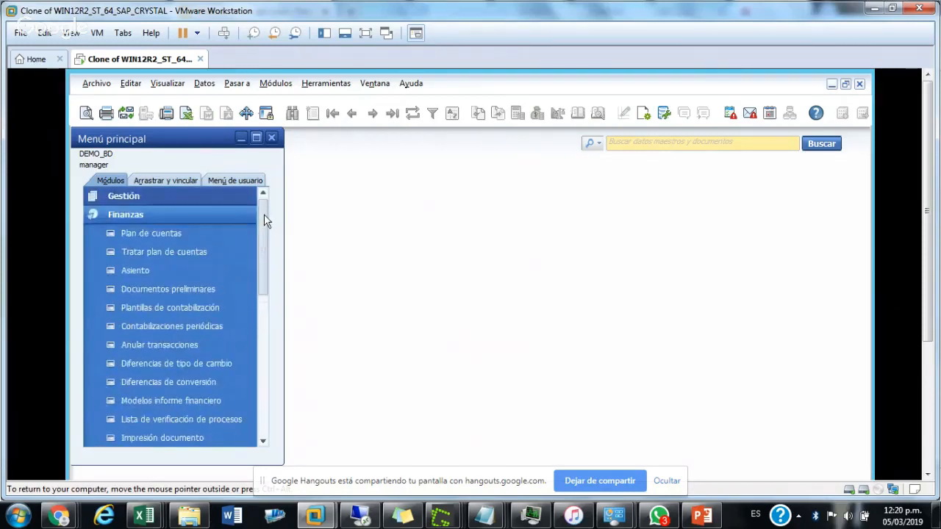
left_click(135, 215)
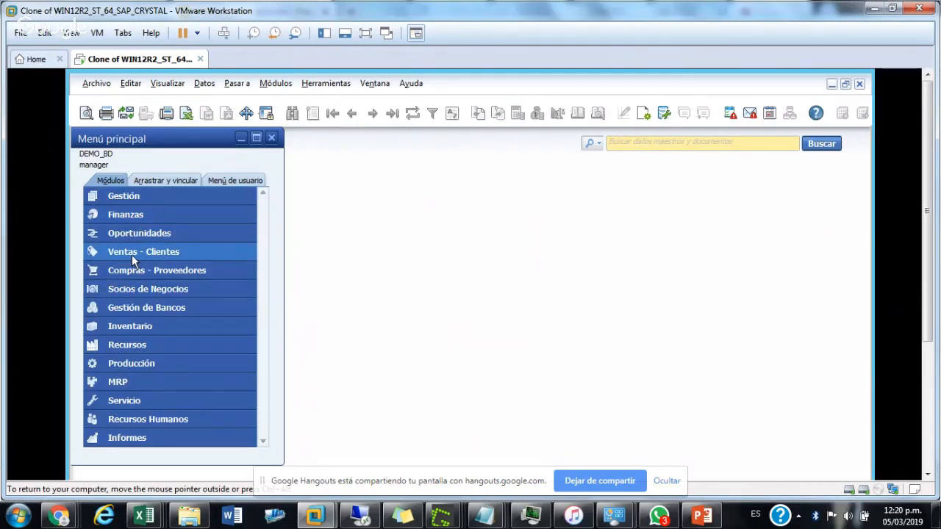
left_click(131, 255)
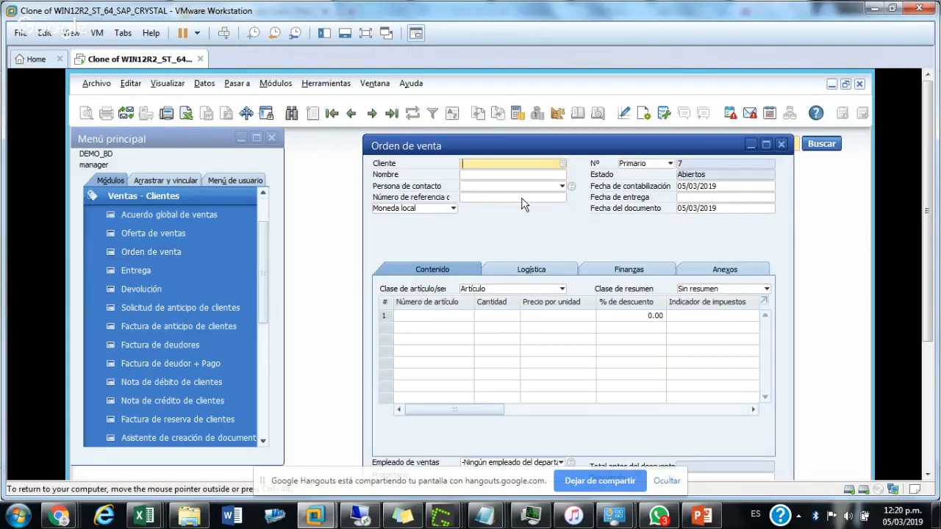
key("Tab")
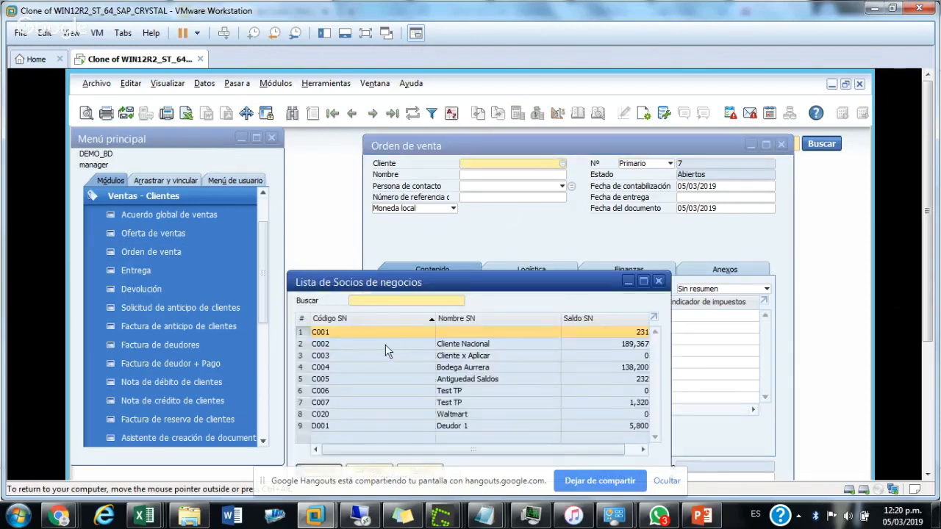
double_click(386, 346)
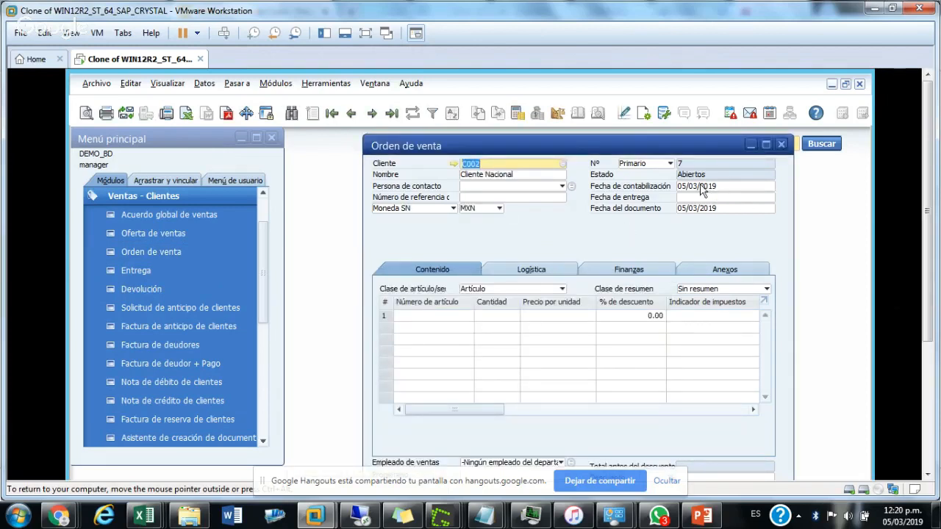
Step: Add item ACONDICIONADOR01 from the item list to the first line of the sales order
left_click(426, 316)
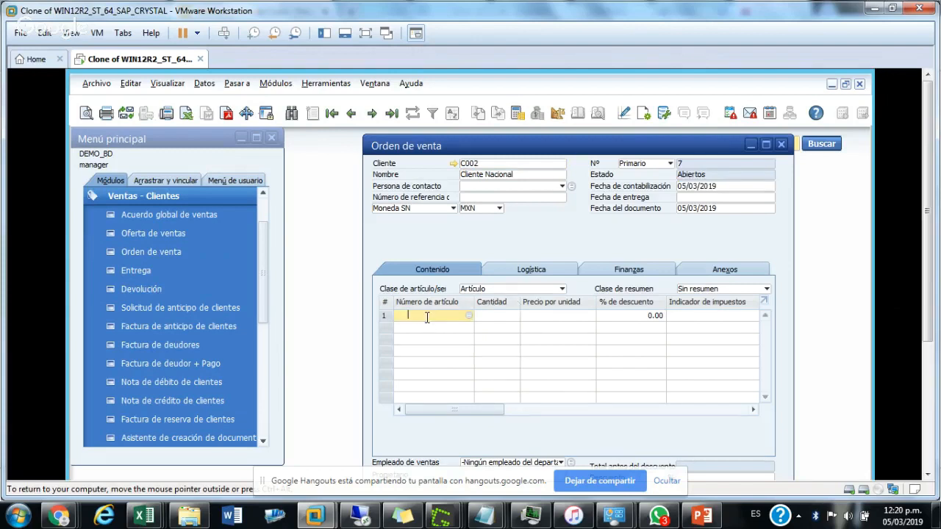
key("Tab")
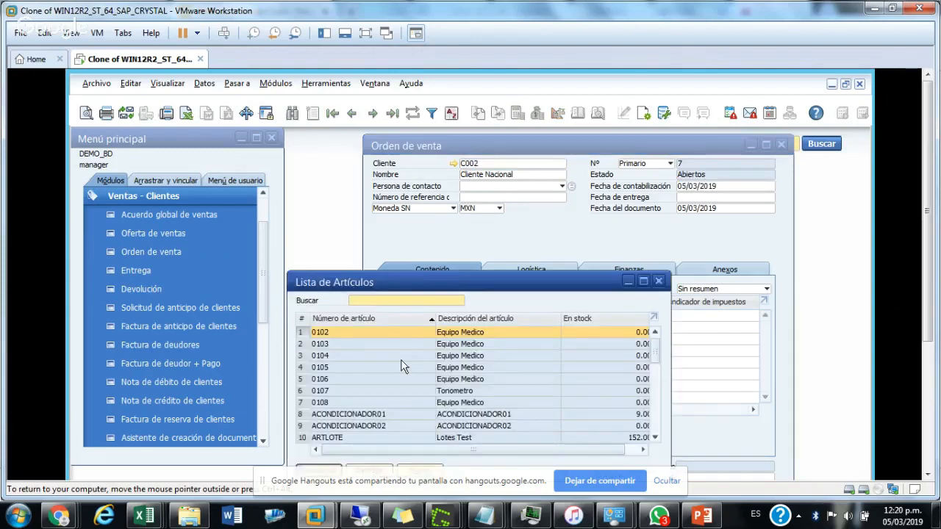
scroll(660, 366, "down", 1)
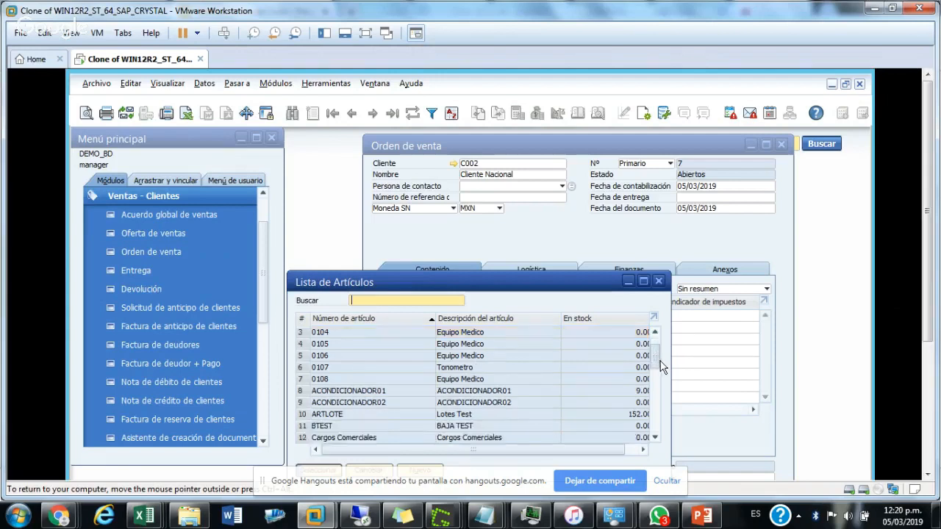
scroll(660, 367, "down", 2)
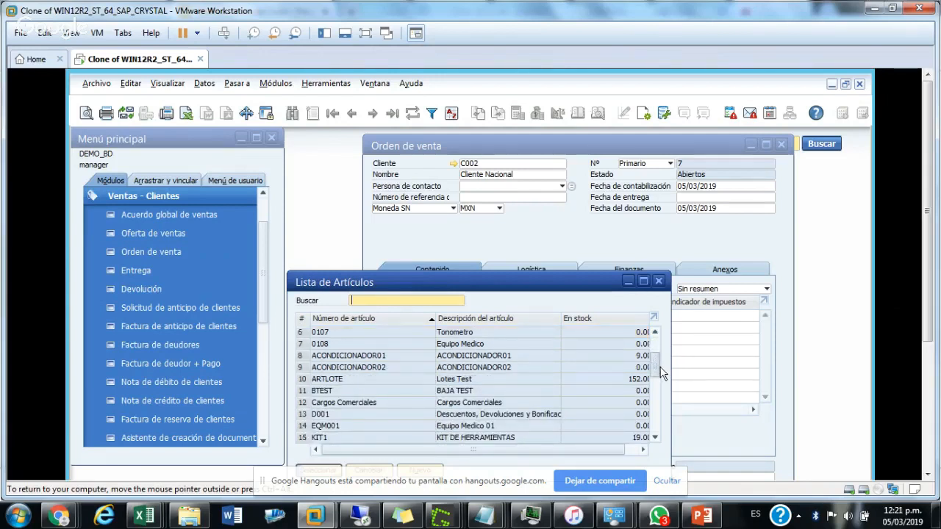
mouse_move(660, 367)
left_mouse_down()
mouse_move(660, 386)
mouse_move(655, 367)
left_mouse_up()
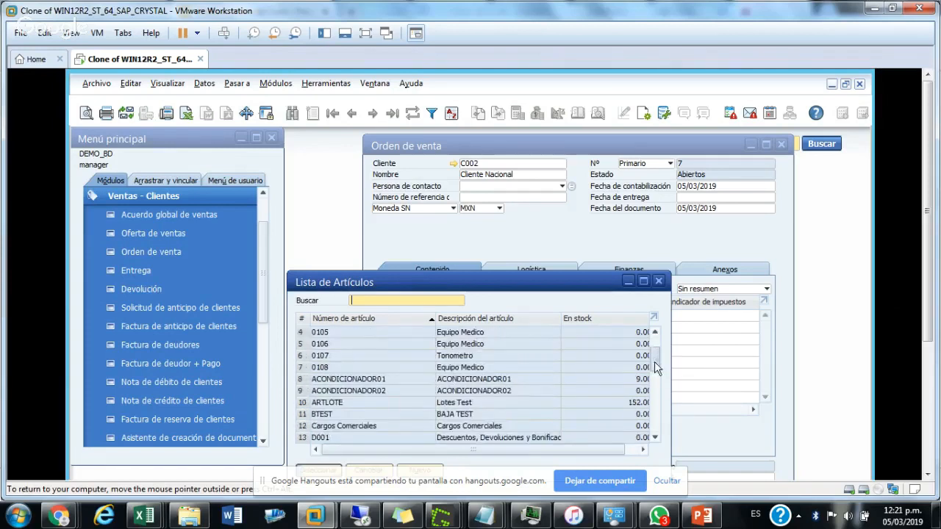
double_click(487, 382)
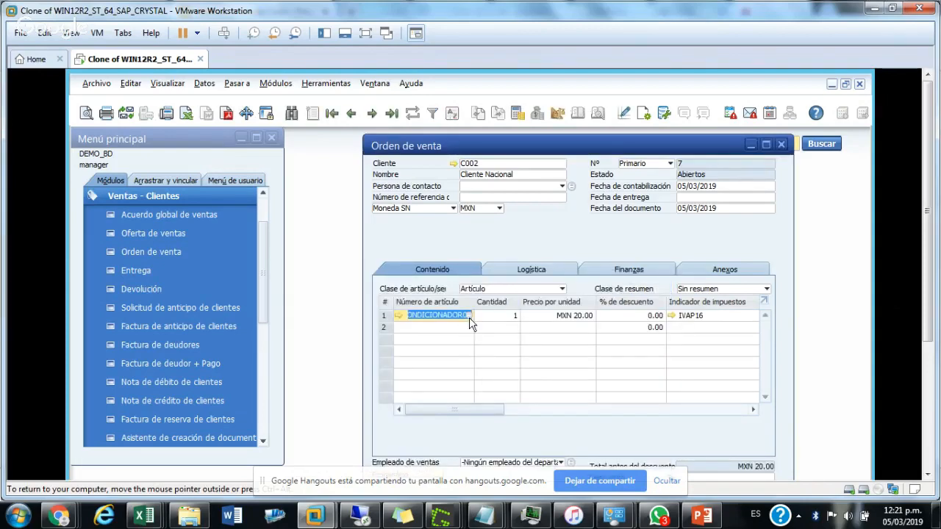
Step: Maximize the sales order window and set Fecha de entrega to 05/03/2019
left_click(768, 144)
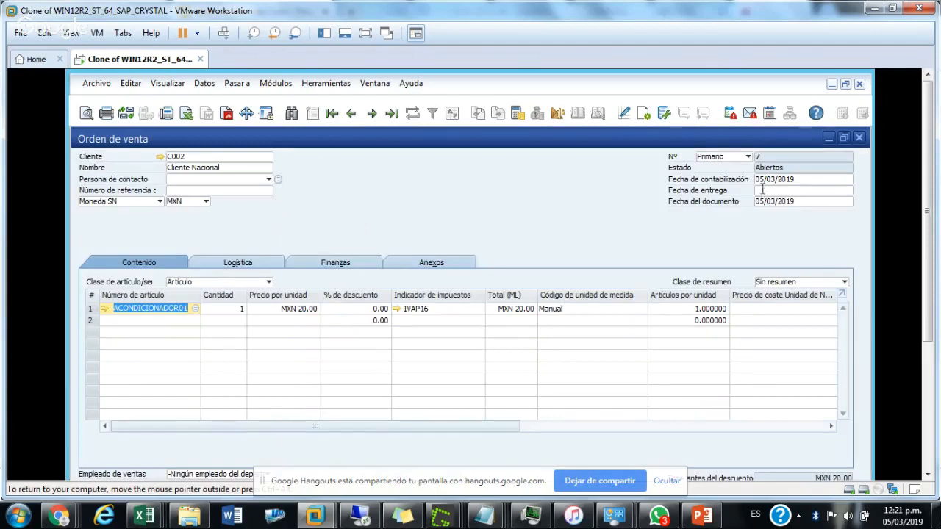
left_click(761, 189)
type("05")
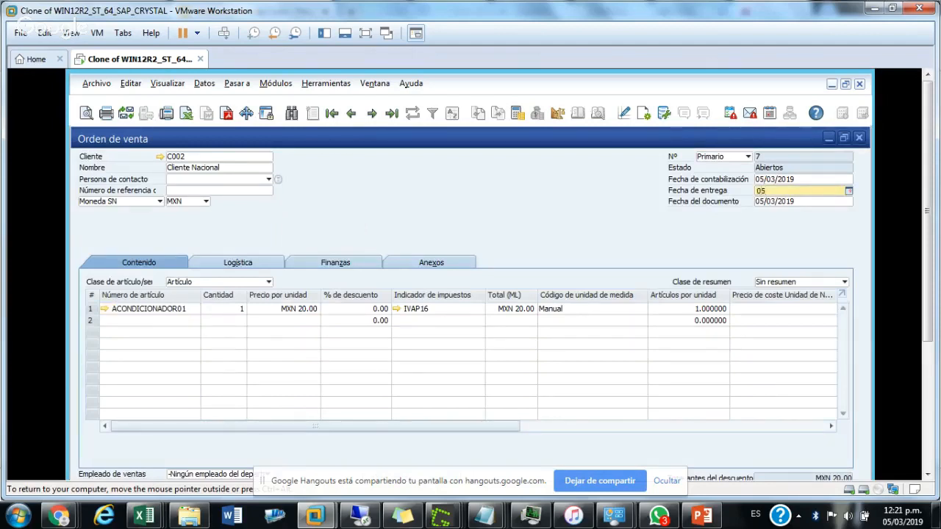
key("Tab")
key("Return")
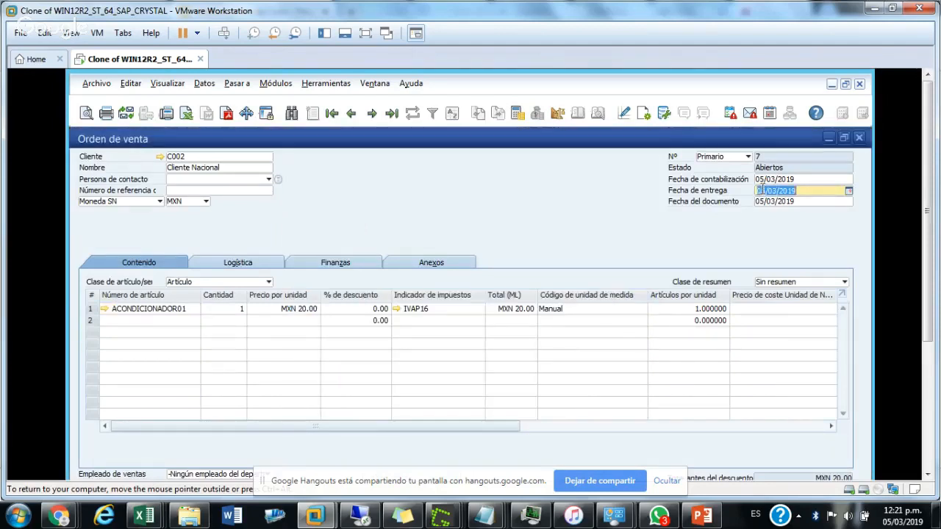
Step: Set the unit price of the ACONDICIONADOR01 line to 1000 MXN
left_click(302, 309)
type("1000")
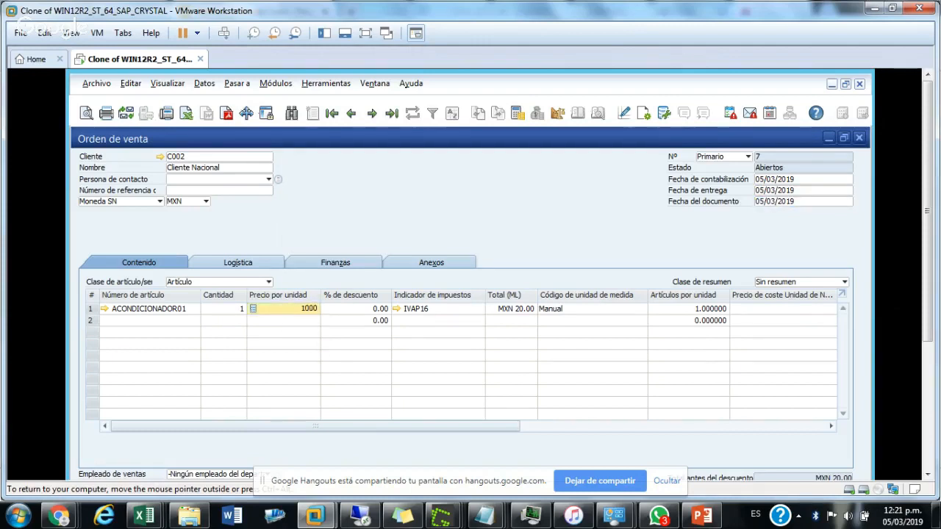
key("Tab")
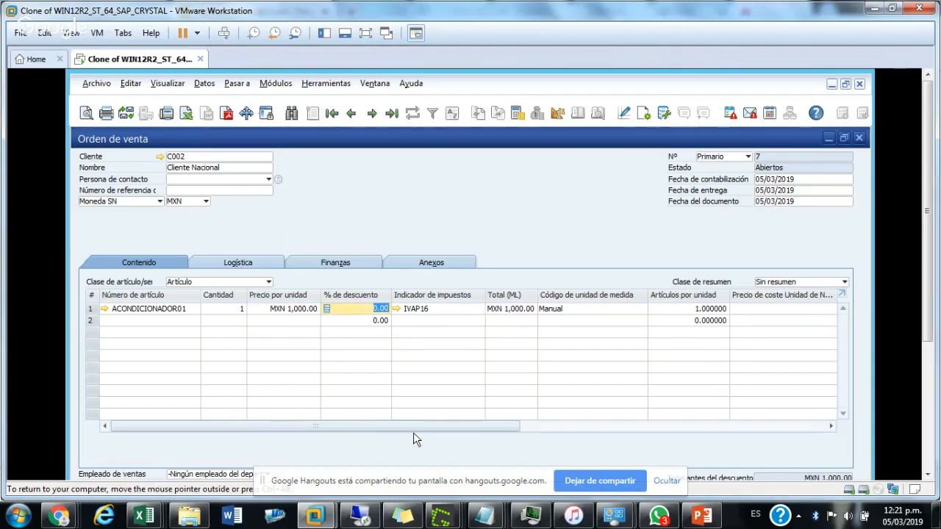
Step: Examine the Precio de coste Unidad de Negocios and Precio de coste Tipo de Servicio fields on the first order line
left_click_drag(399, 429, 528, 434)
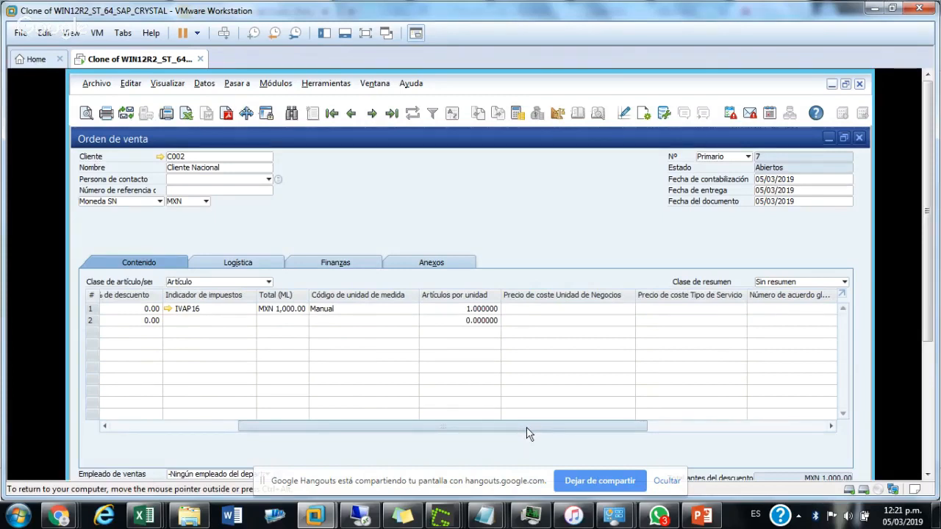
left_click_drag(527, 426, 590, 427)
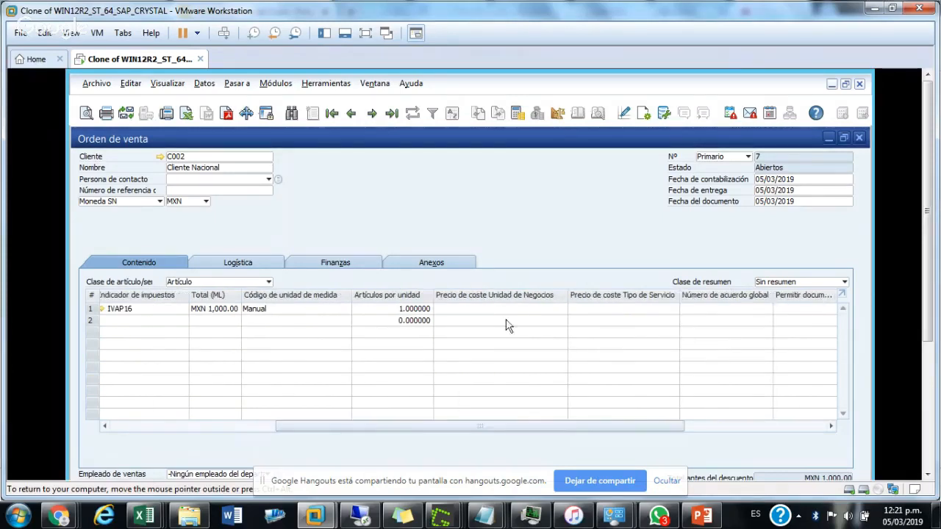
left_click(478, 309)
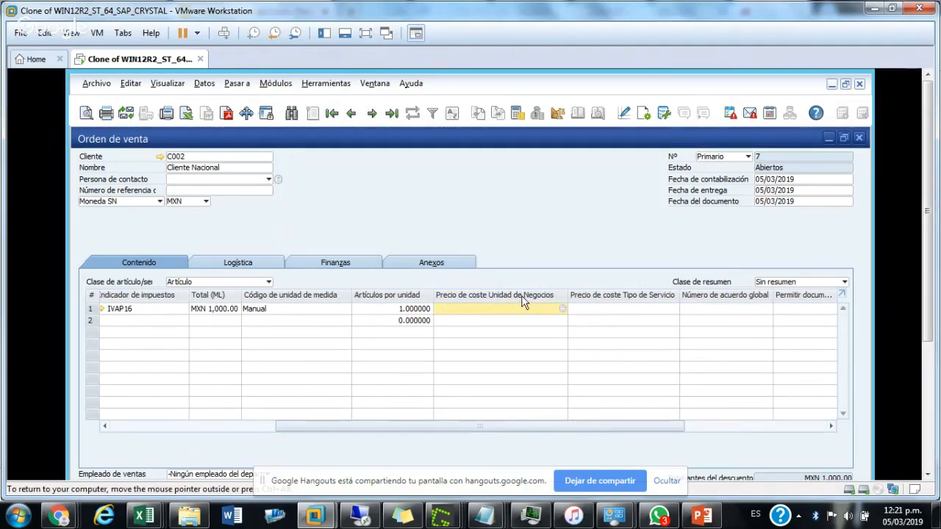
left_click(616, 307)
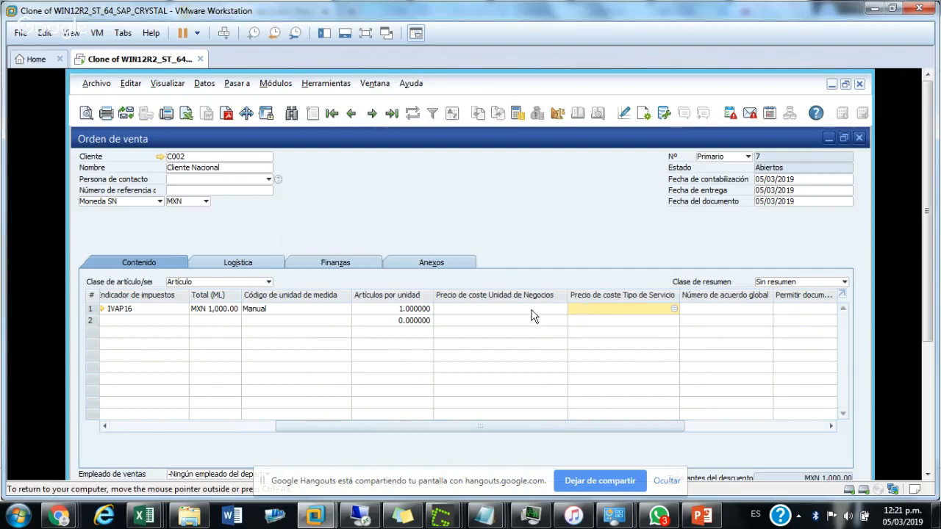
Step: Review the table format columns in the sales order's form settings and close the settings without changes
left_click(646, 121)
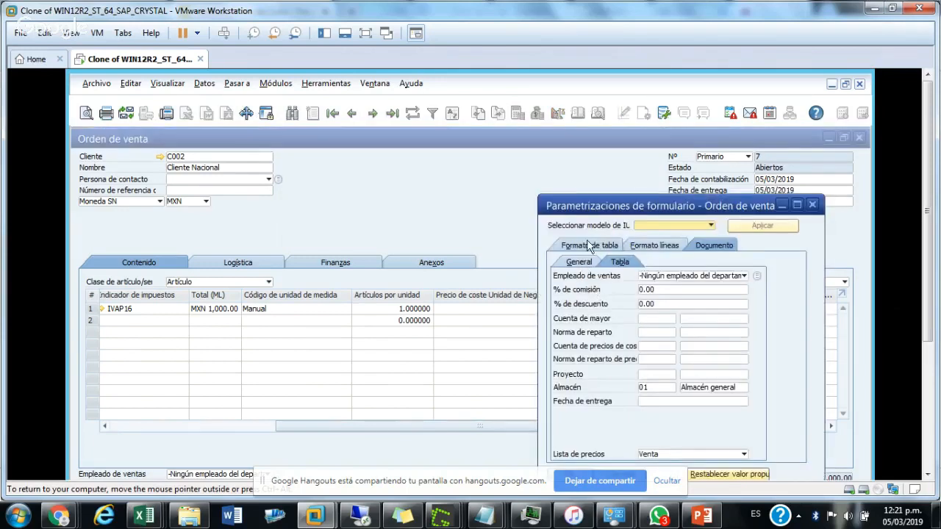
left_click(589, 246)
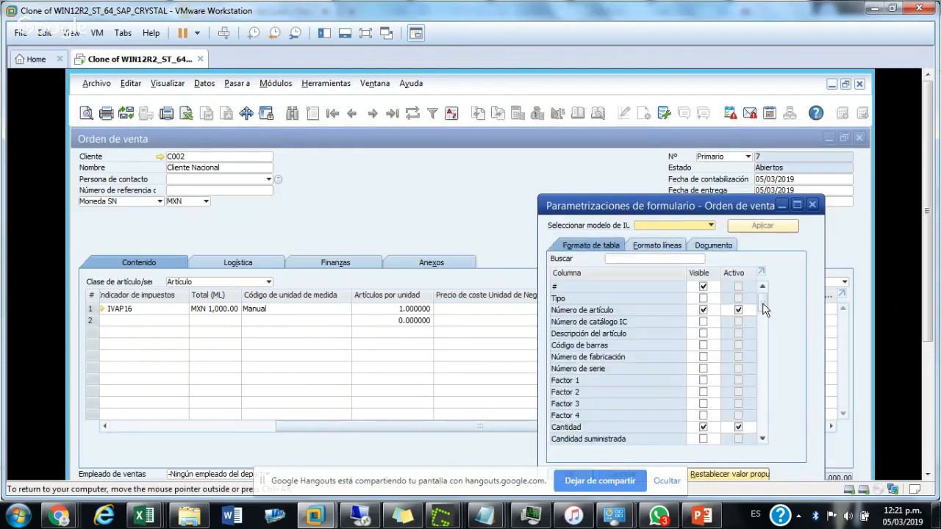
left_click_drag(763, 312, 759, 350)
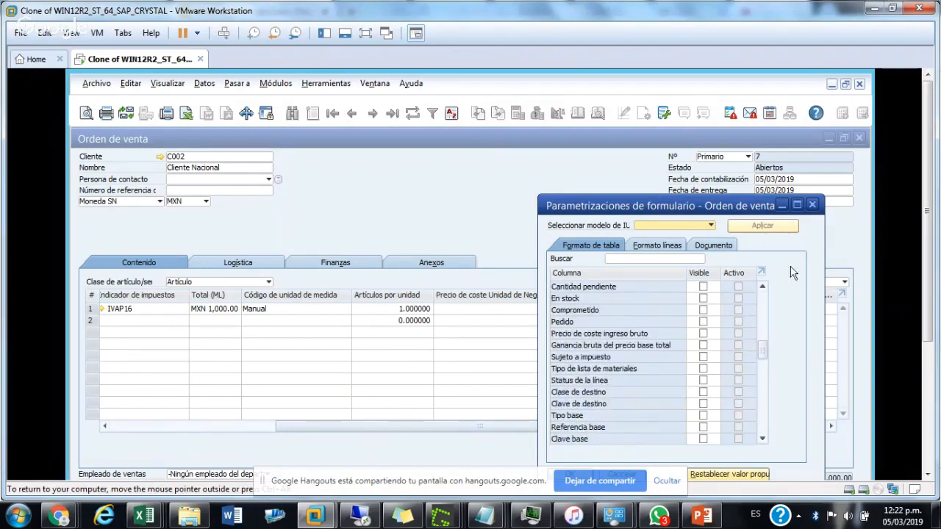
left_click(811, 205)
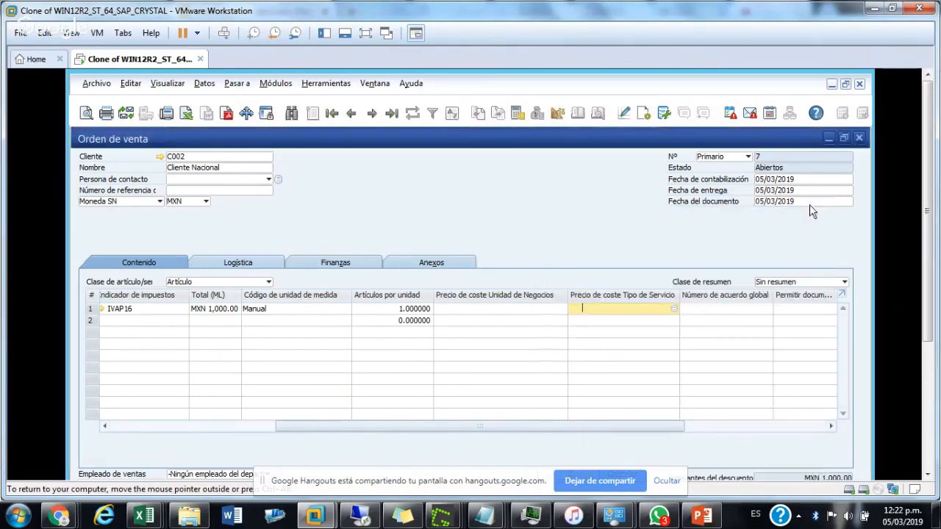
Step: Assign distribution rule 02_SOP to Precio de coste Unidad de Negocios on the ACONDICIONADOR01 line
left_click(536, 309)
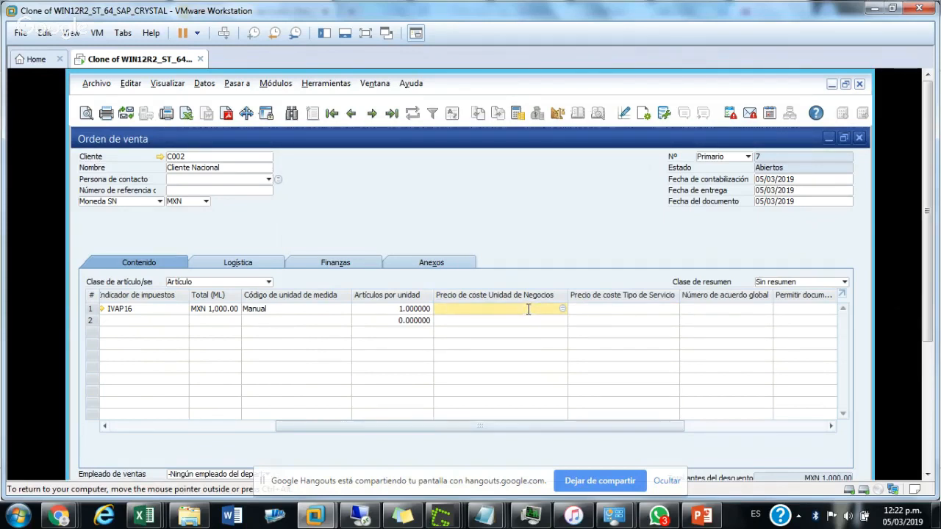
key("Tab")
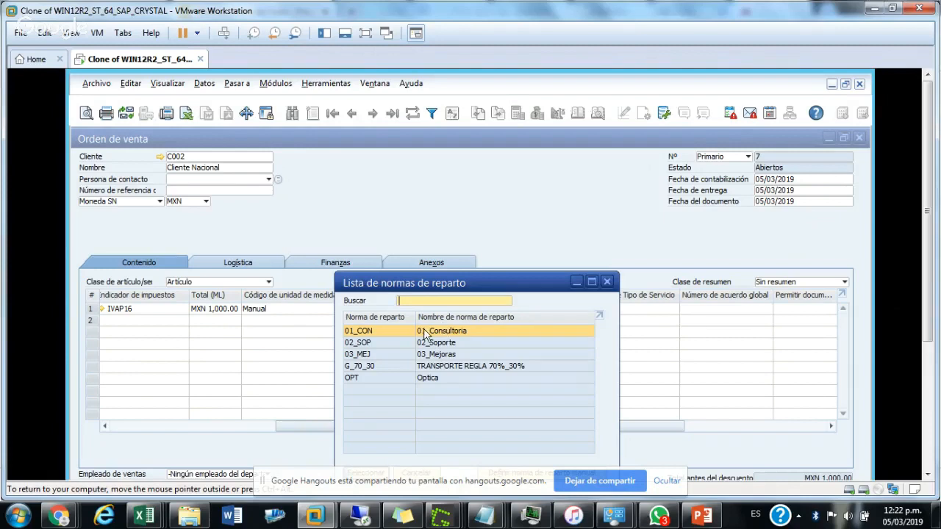
left_click(380, 343)
double_click(390, 349)
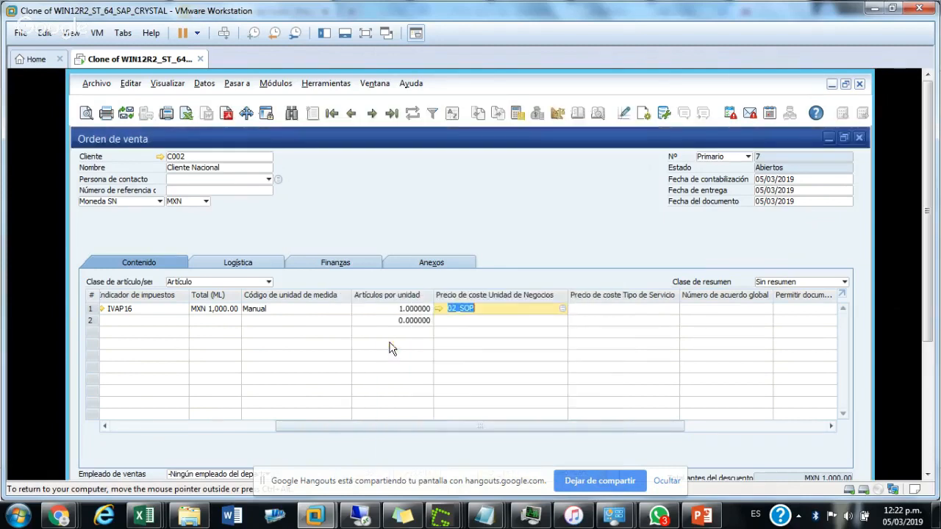
Step: Assign distribution rule 02_SO_VM to Precio de coste Tipo de Servicio on the ACONDICIONADOR01 line
left_click(604, 309)
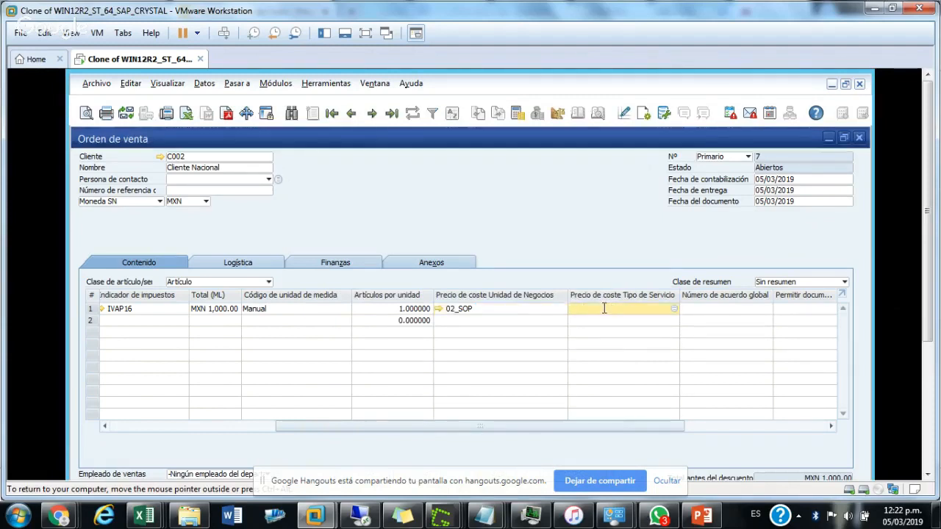
key("Tab")
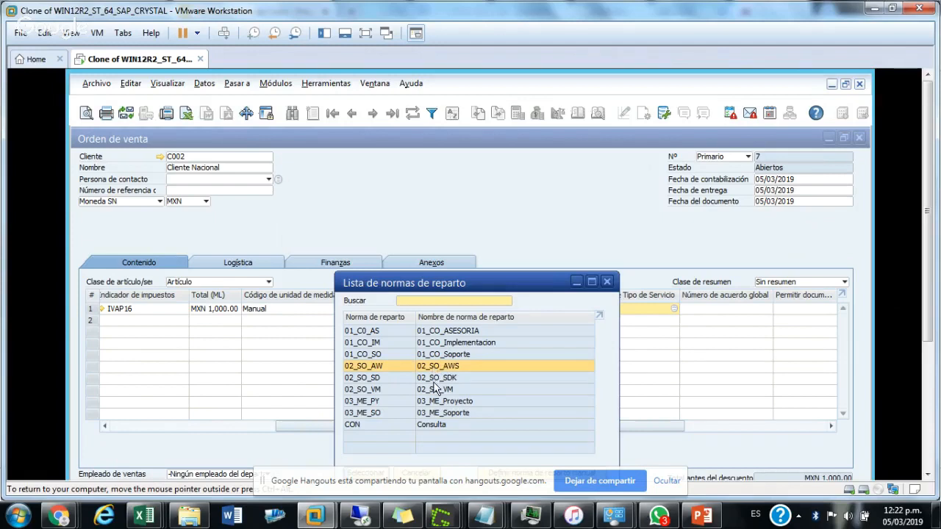
left_click(395, 391)
double_click(401, 393)
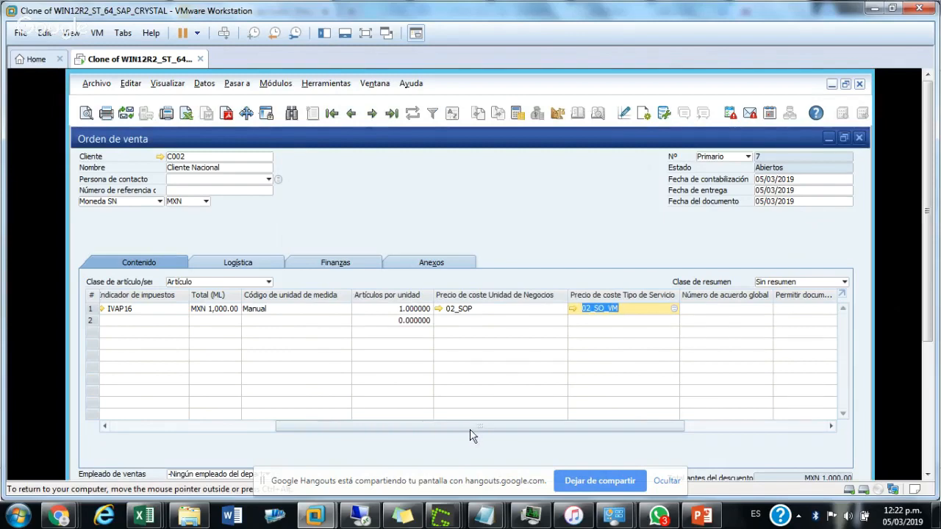
Step: Check the completed ACONDICIONADOR01 line and create the sales order
left_click_drag(470, 430, 309, 430)
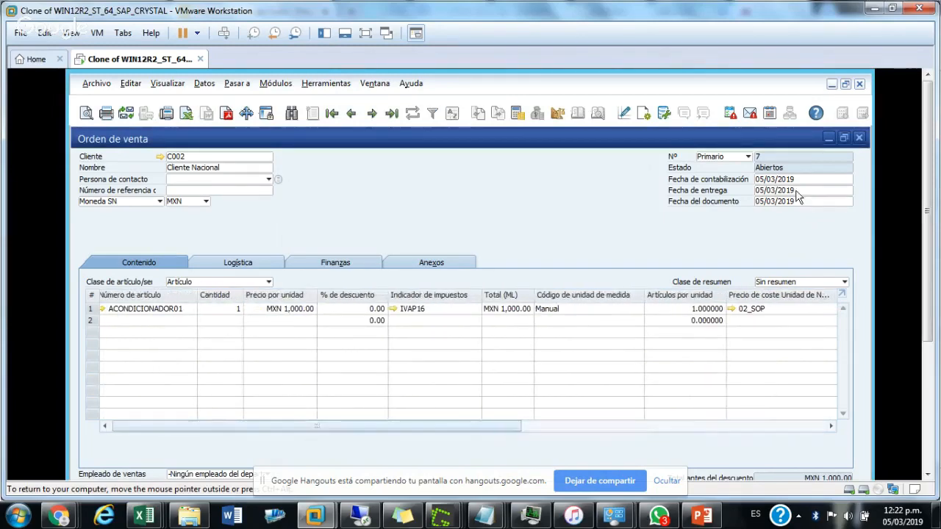
left_click_drag(929, 203, 930, 346)
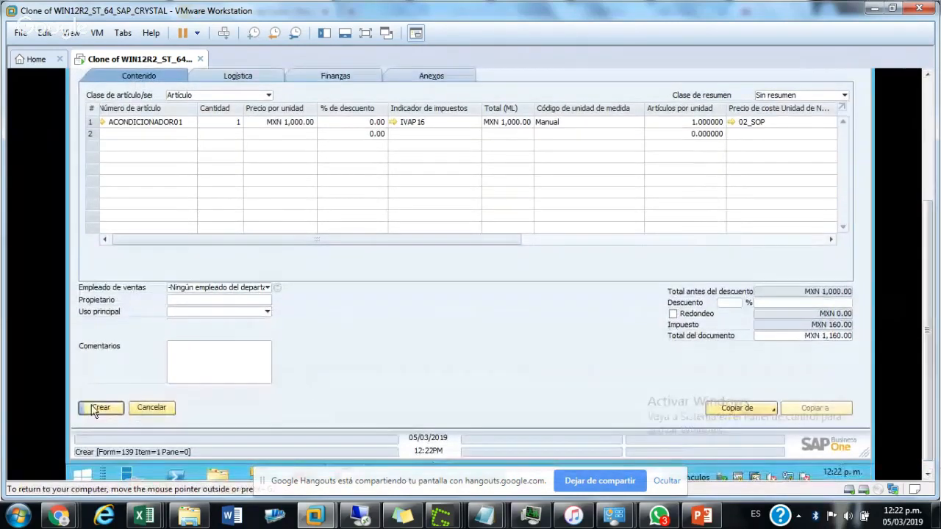
left_click(100, 406)
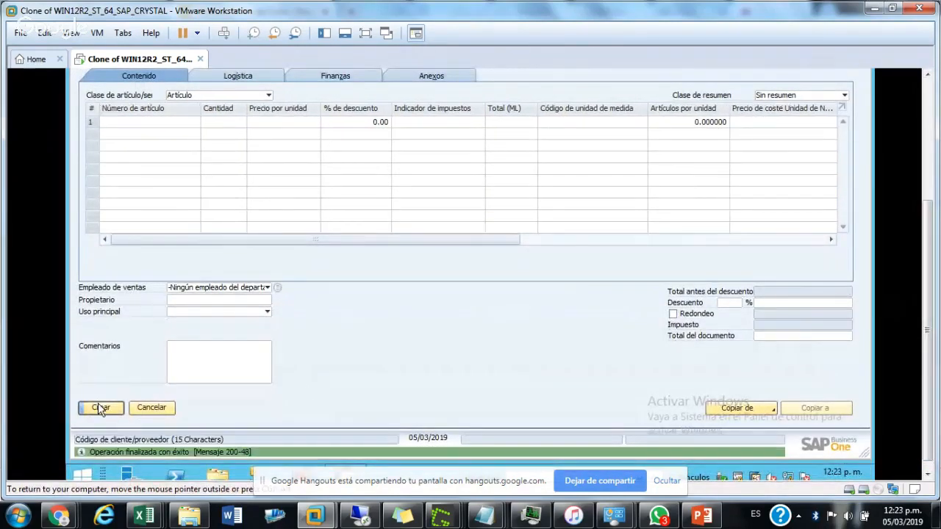
Step: Go back to the sales order just created and copy it to an Entrega document
left_click_drag(926, 297, 928, 167)
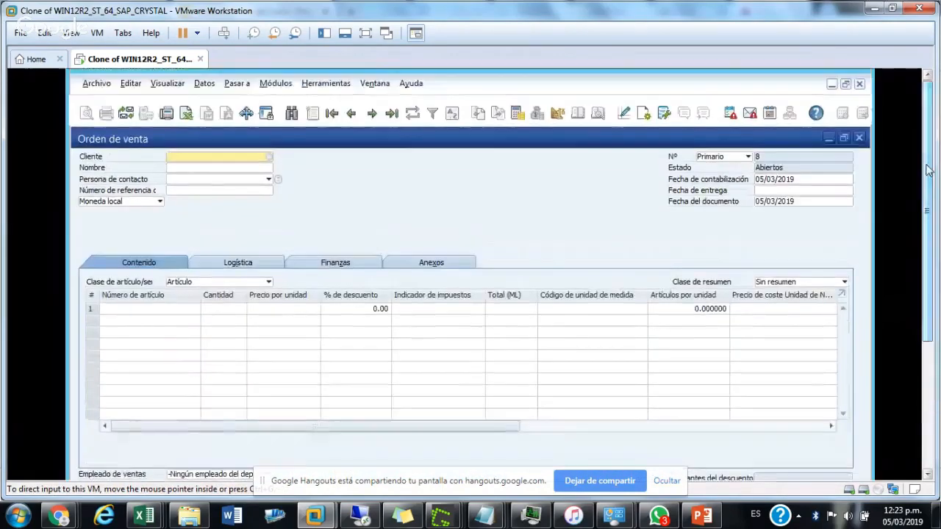
left_click(351, 112)
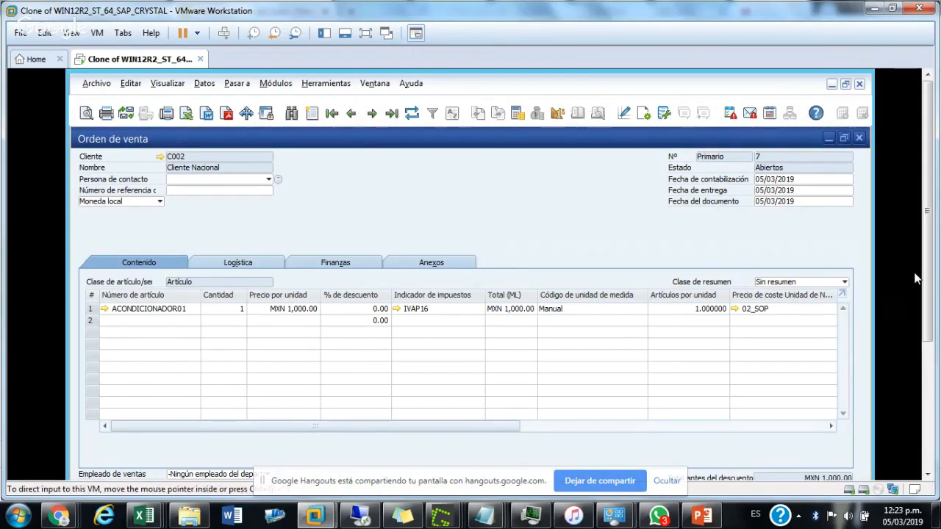
scroll(927, 277, "down", 3)
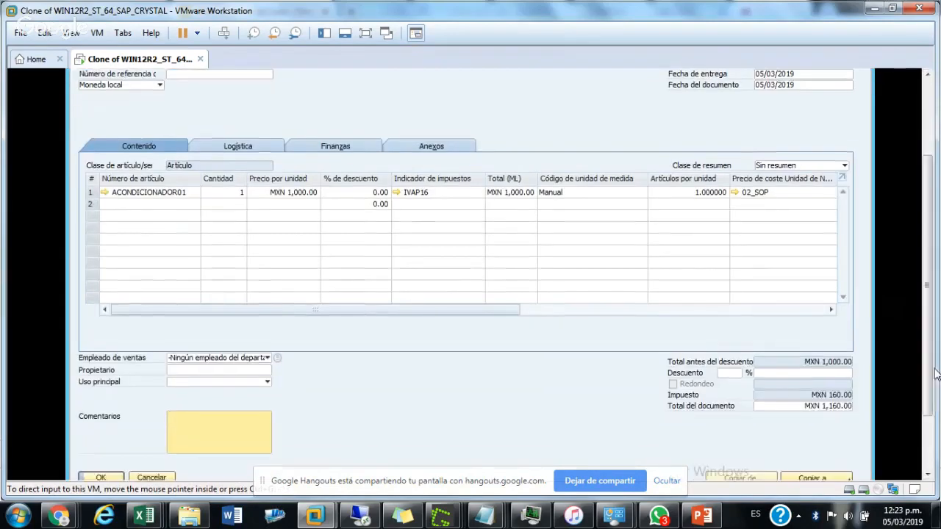
left_click(807, 480)
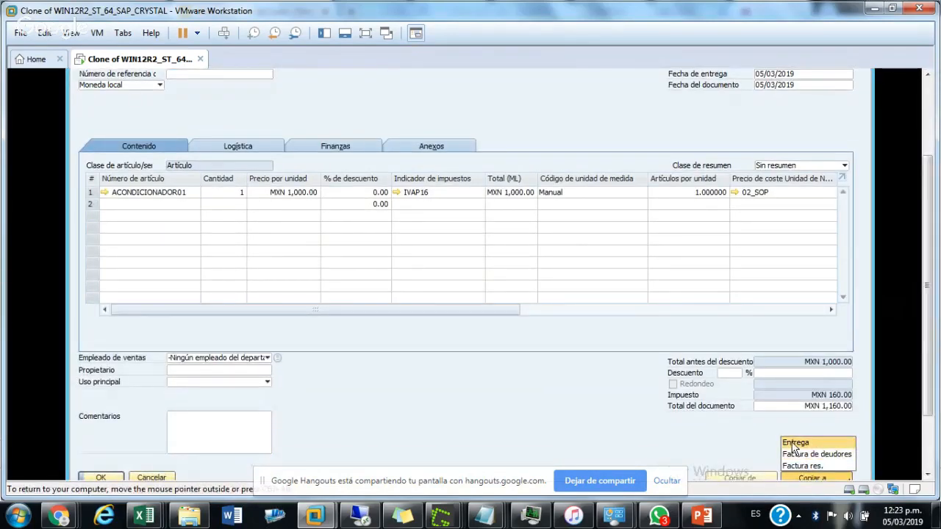
left_click(794, 450)
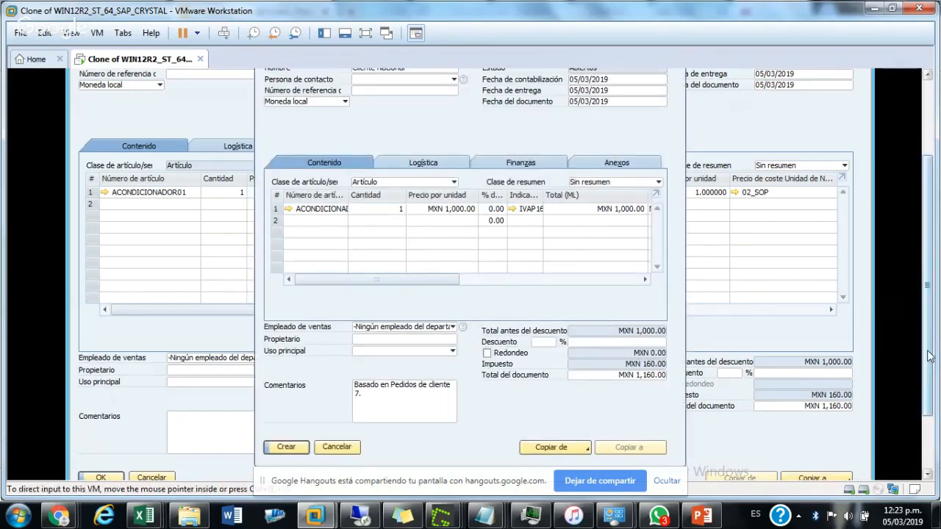
Step: Maximize the Entrega window and examine the Unidad de Negocios and Tipo de Servicio rules on its line
left_click_drag(930, 357, 929, 285)
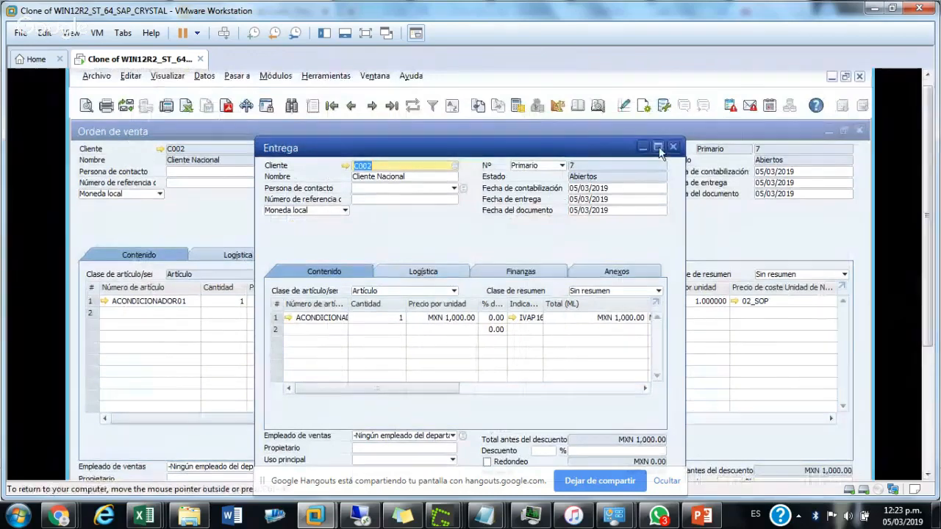
left_click(660, 150)
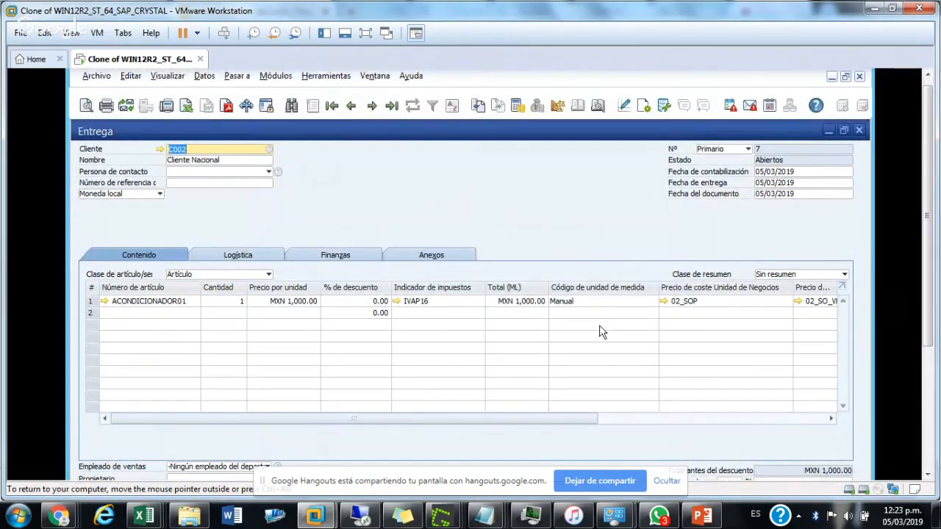
left_click_drag(524, 423, 589, 424)
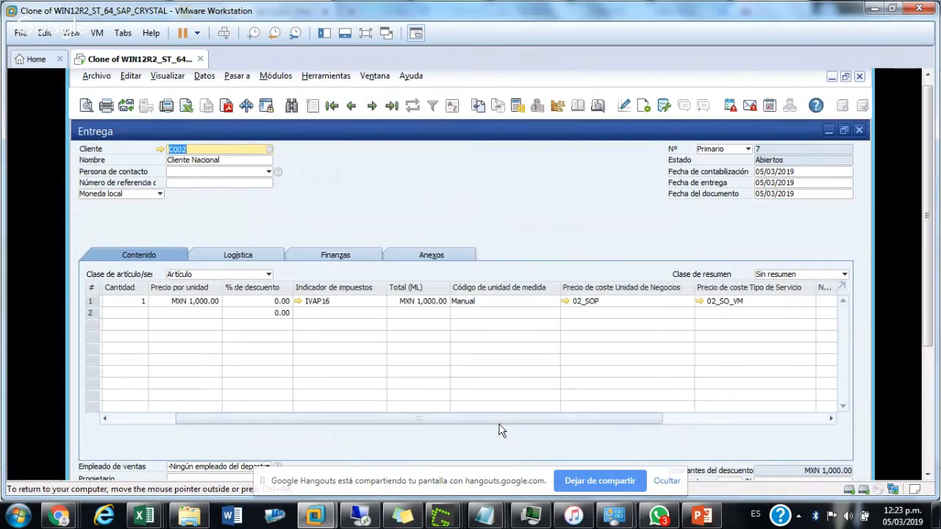
left_click_drag(490, 421, 337, 433)
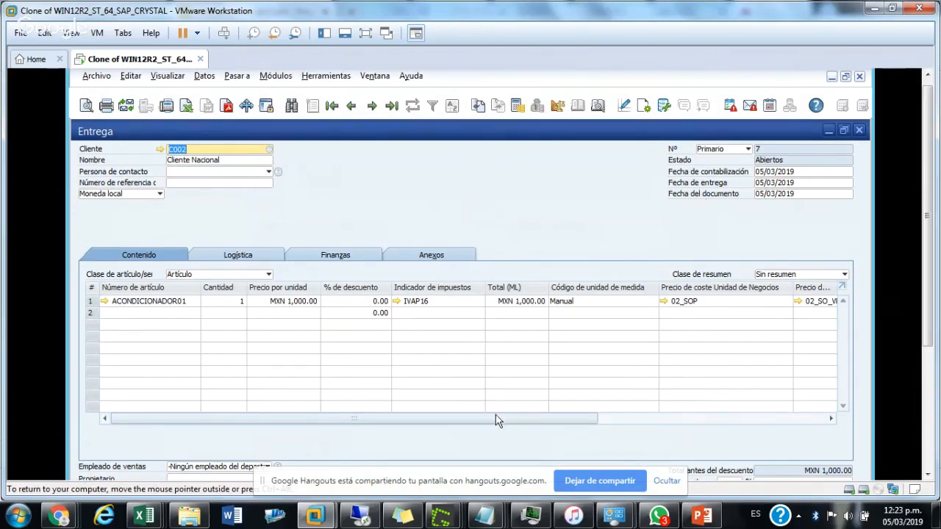
Step: Preview the delivery's journal entry, examine its accounts, amounts and dimension columns, and close the preview
left_click(597, 106)
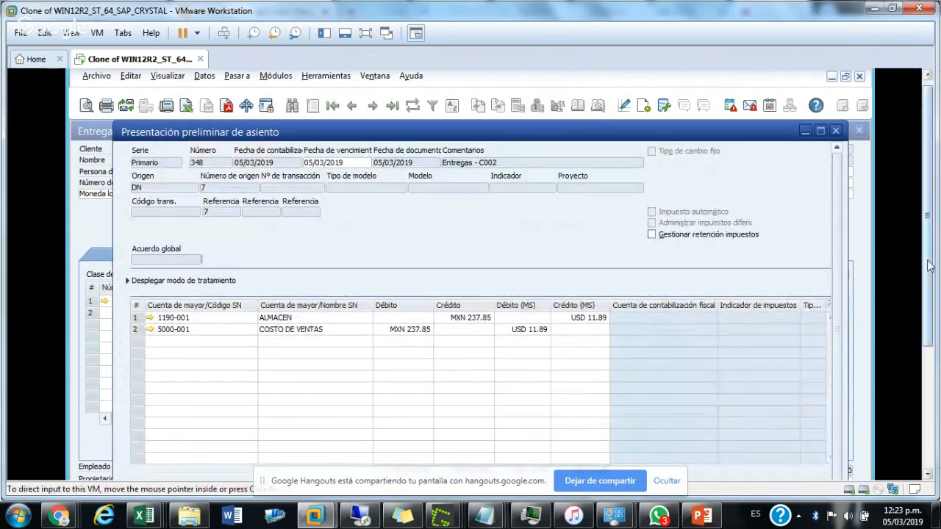
scroll(930, 266, "down", 3)
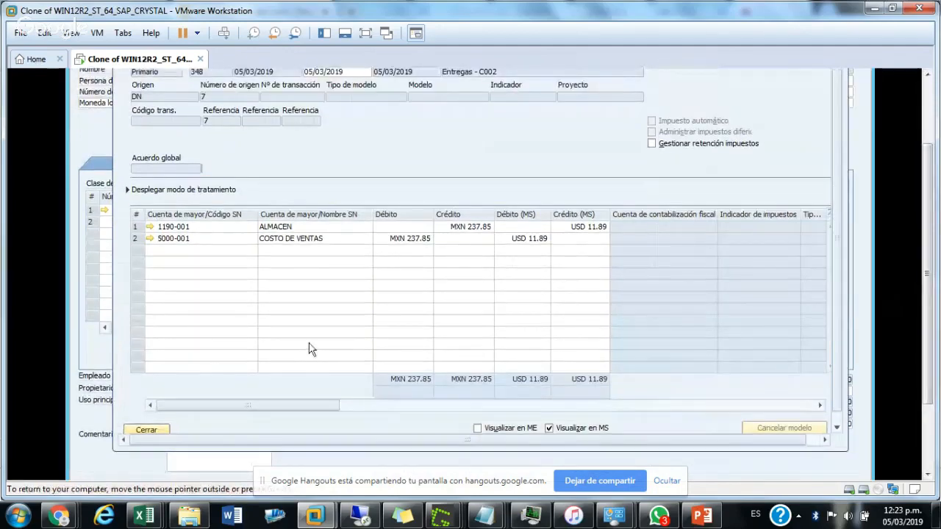
left_click_drag(272, 405, 477, 405)
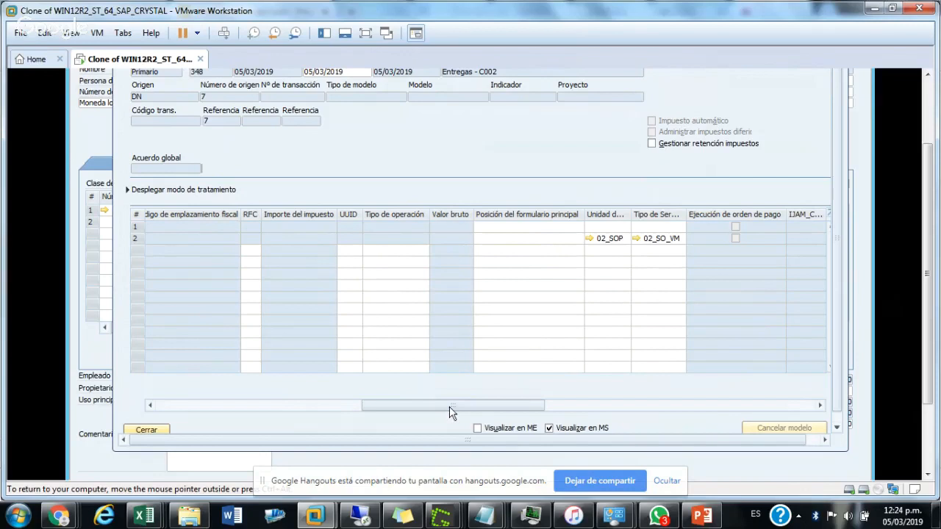
left_click_drag(451, 413, 234, 416)
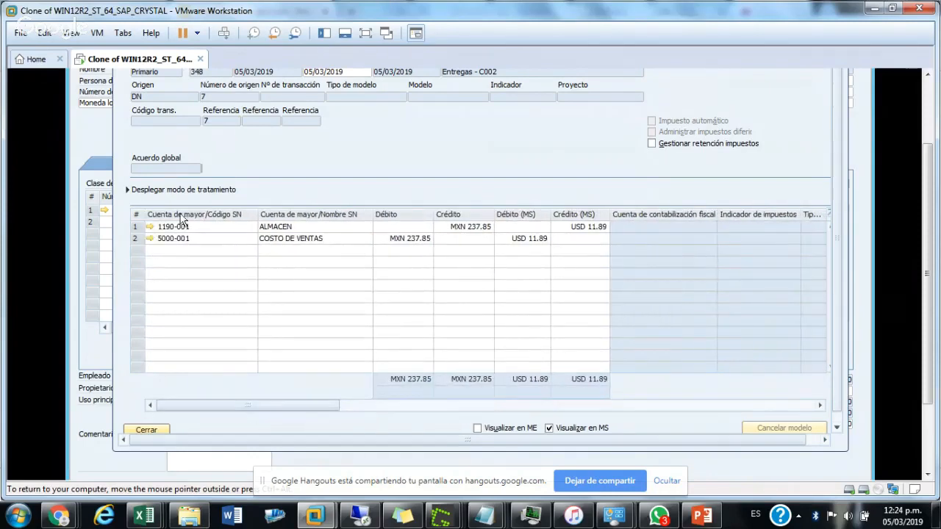
left_click(146, 431)
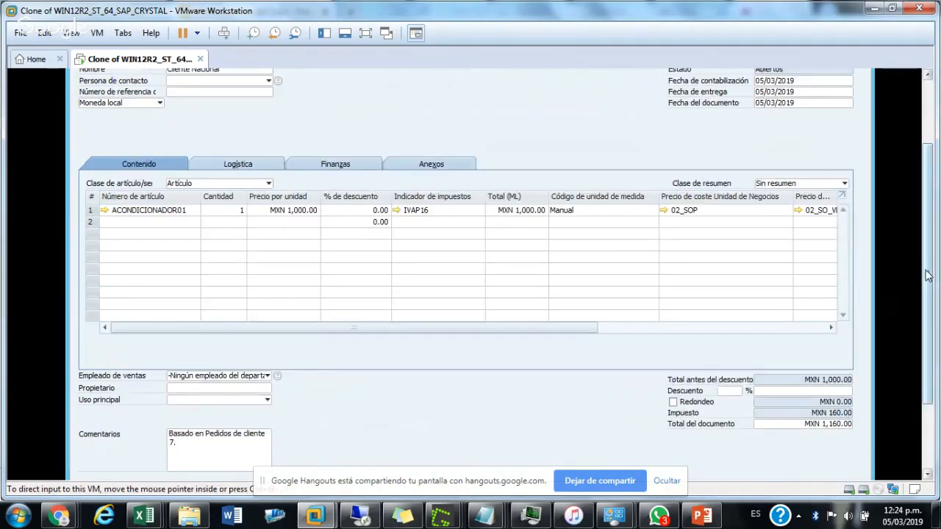
Step: Create the delivery, accepting that the document cannot be modified after creation
scroll(928, 276, "down", 2)
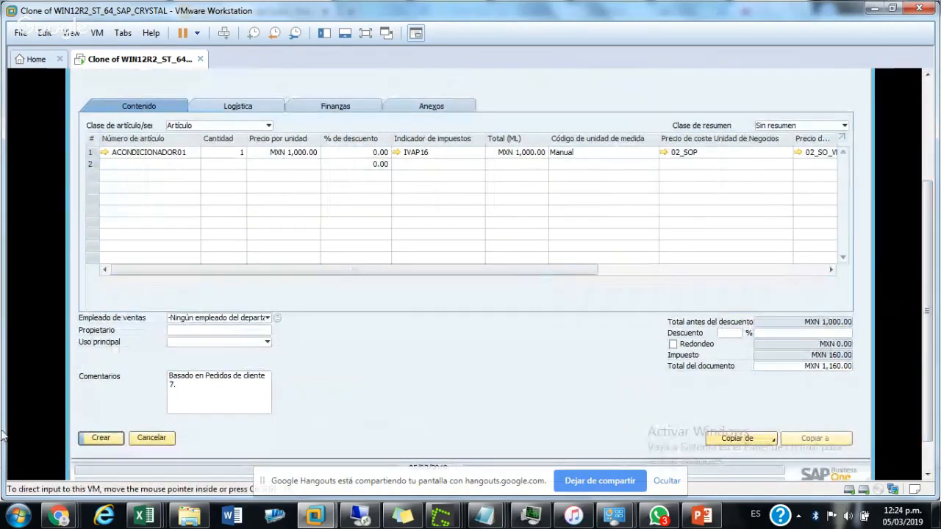
left_click(100, 441)
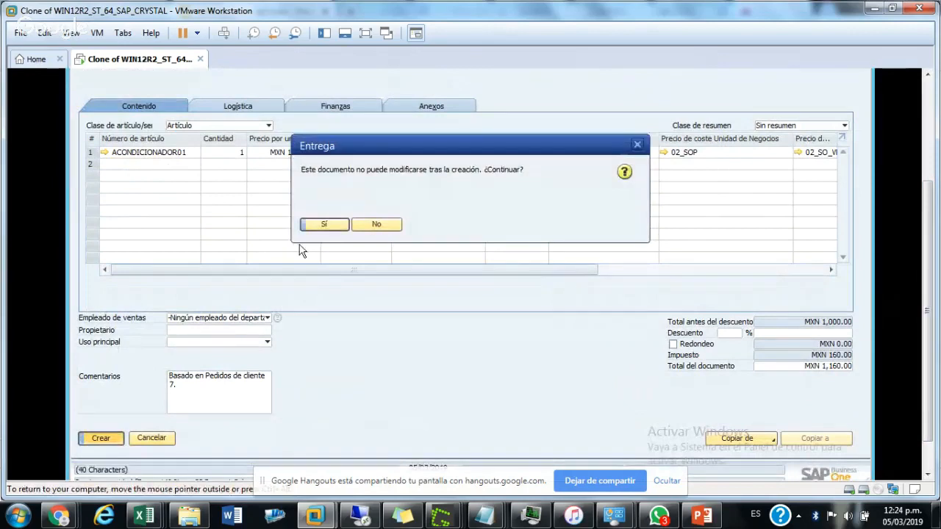
left_click(357, 225)
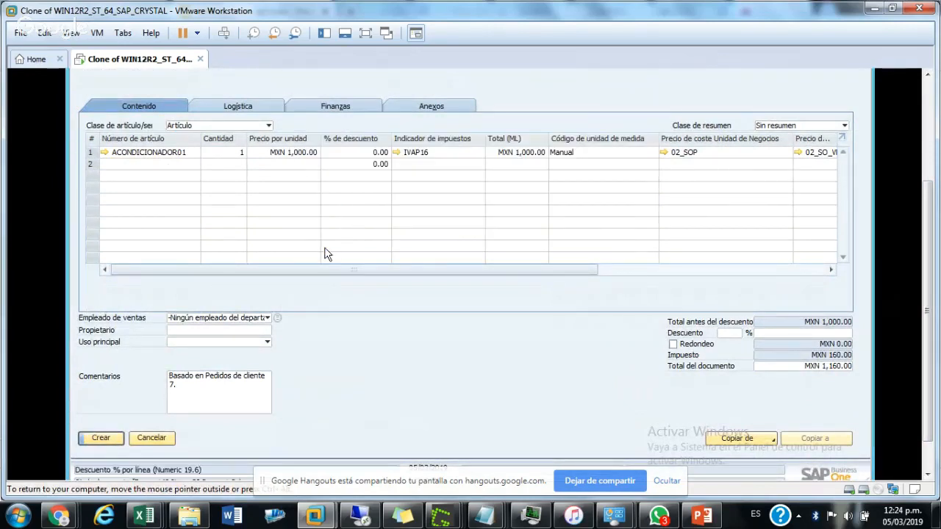
left_click(101, 440)
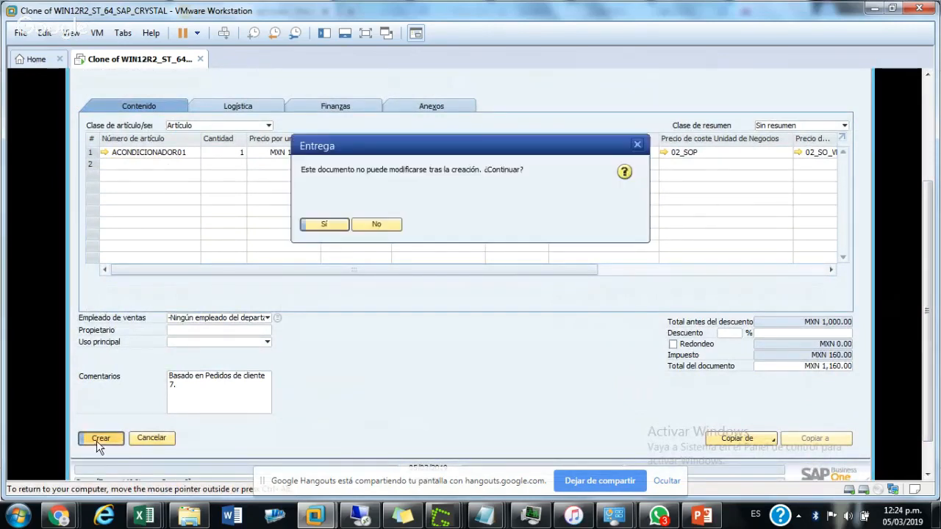
left_click(322, 225)
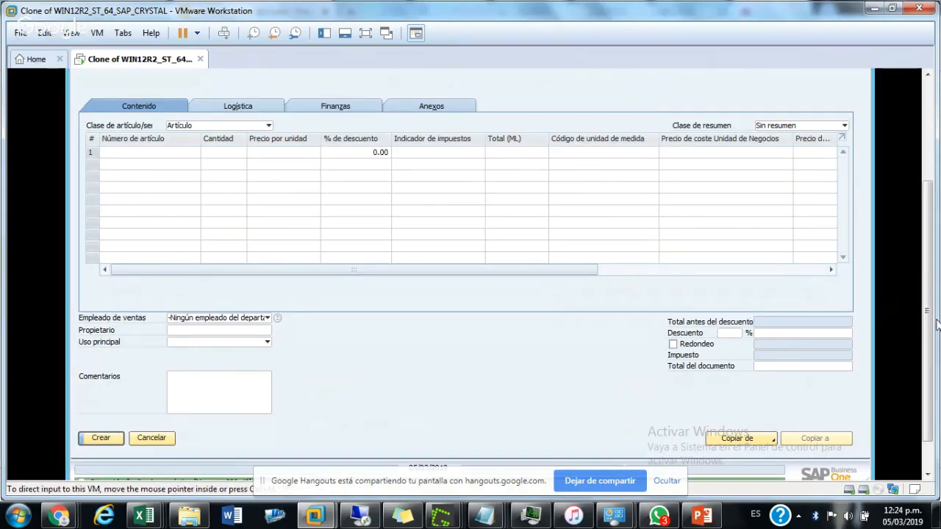
Step: Go back to the delivery just created and copy it to a Factura de deudores
left_click_drag(927, 326, 927, 227)
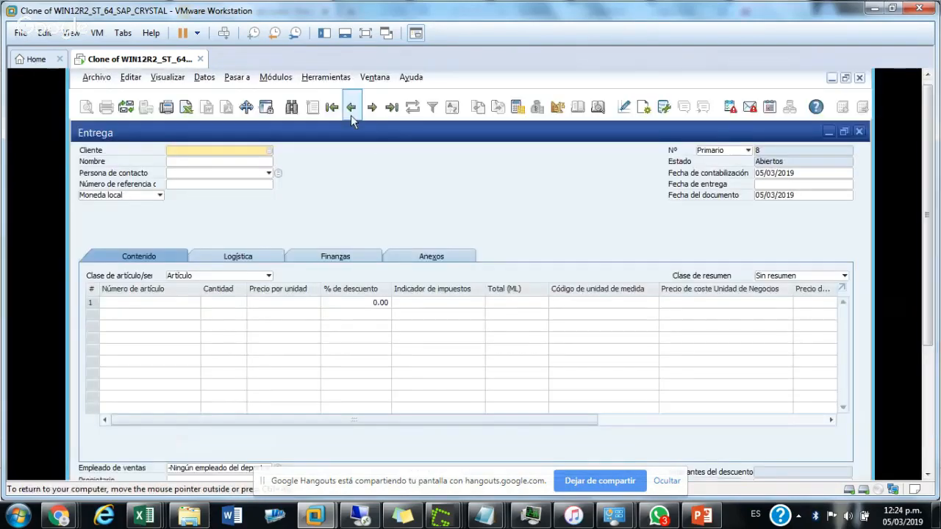
left_click(351, 111)
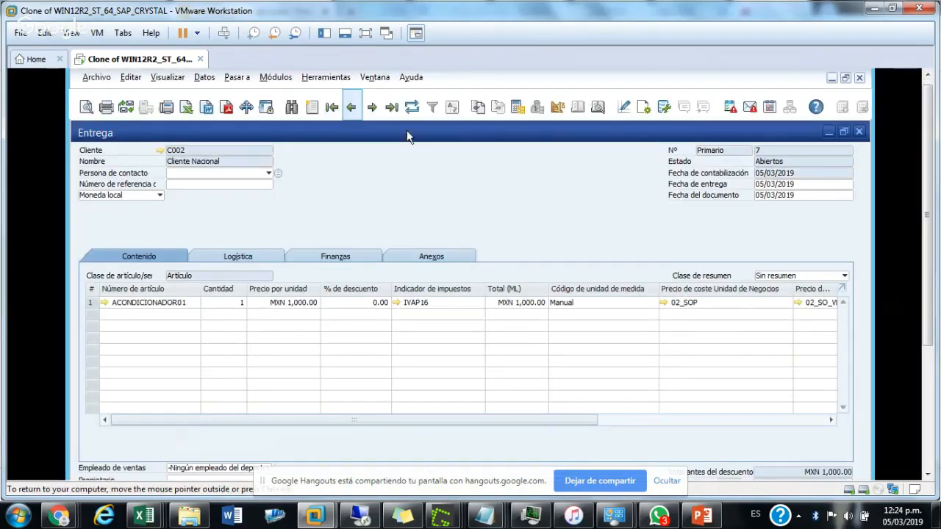
left_click_drag(931, 306, 931, 413)
left_click(799, 434)
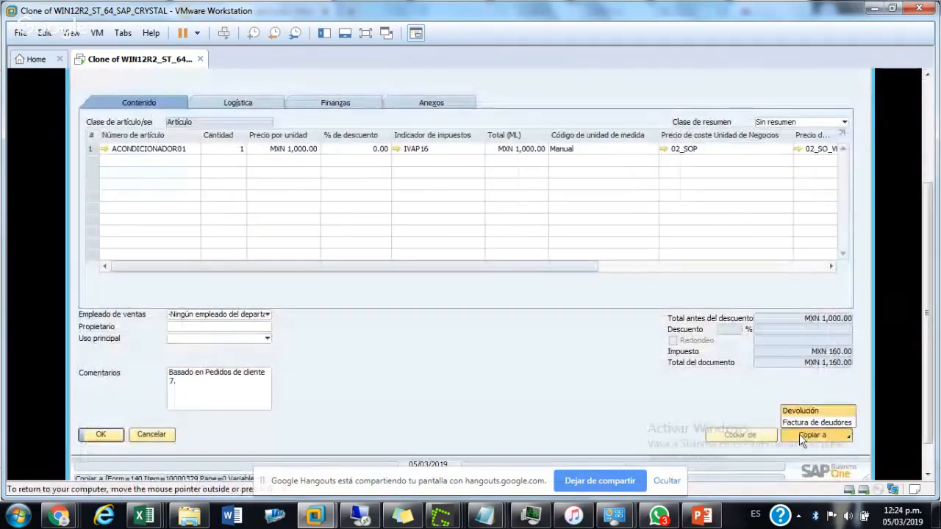
left_click(799, 424)
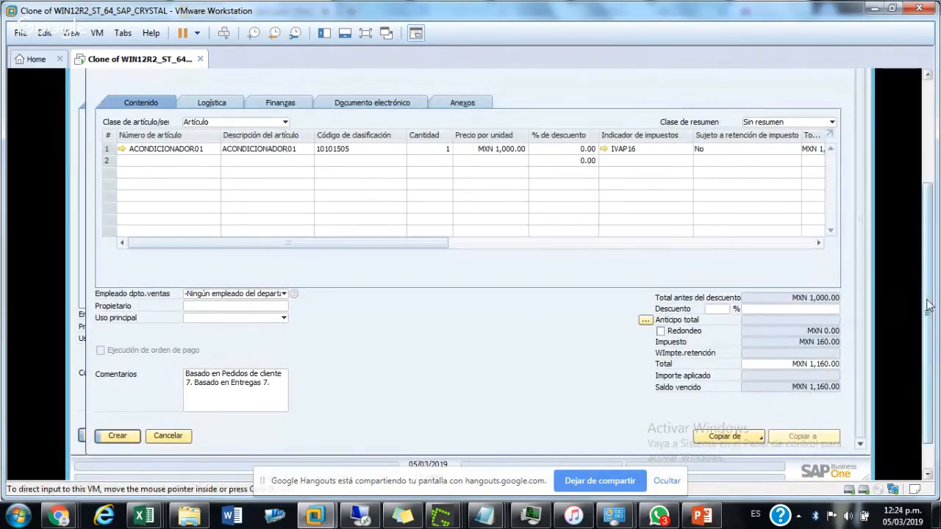
Step: Examine the ledger account and dimension rules on the invoice line, viewing that account's details in the chart of accounts
left_click_drag(929, 305, 922, 219)
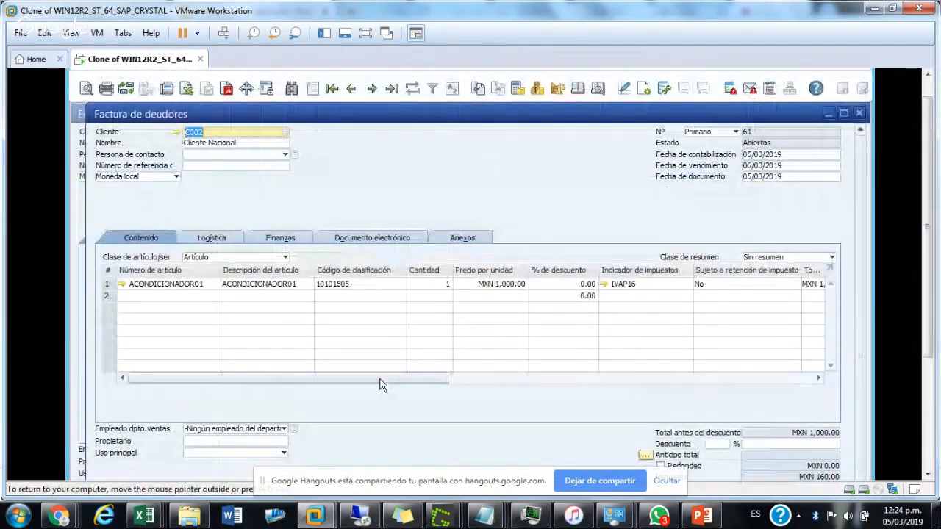
left_click_drag(380, 379, 587, 375)
left_click(434, 283)
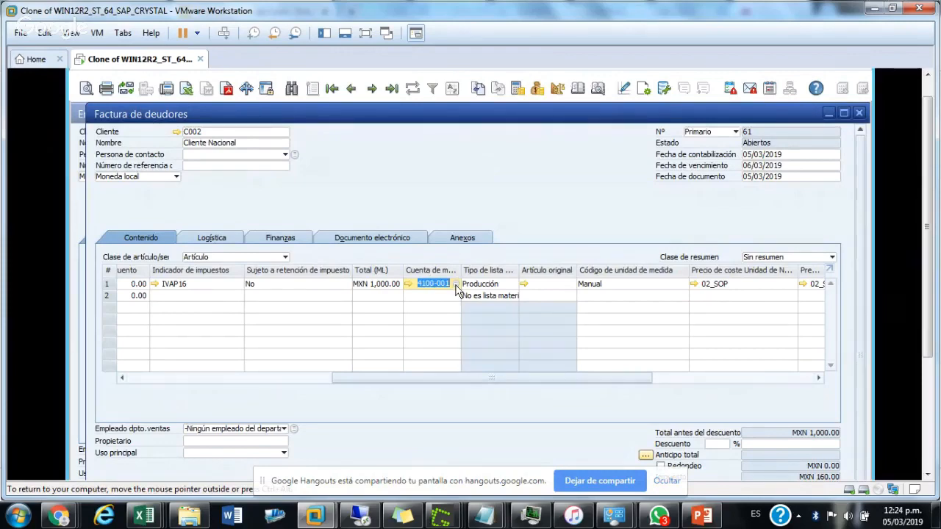
left_click(409, 284)
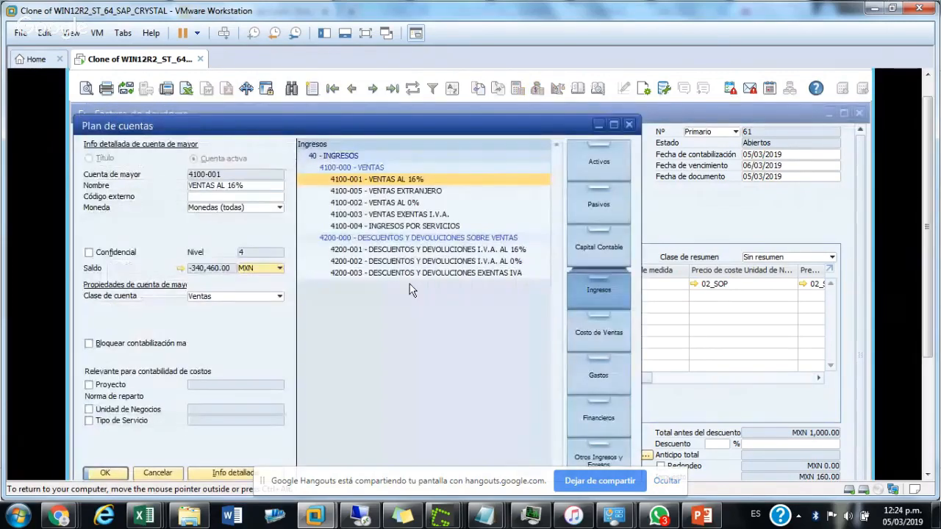
left_click(630, 124)
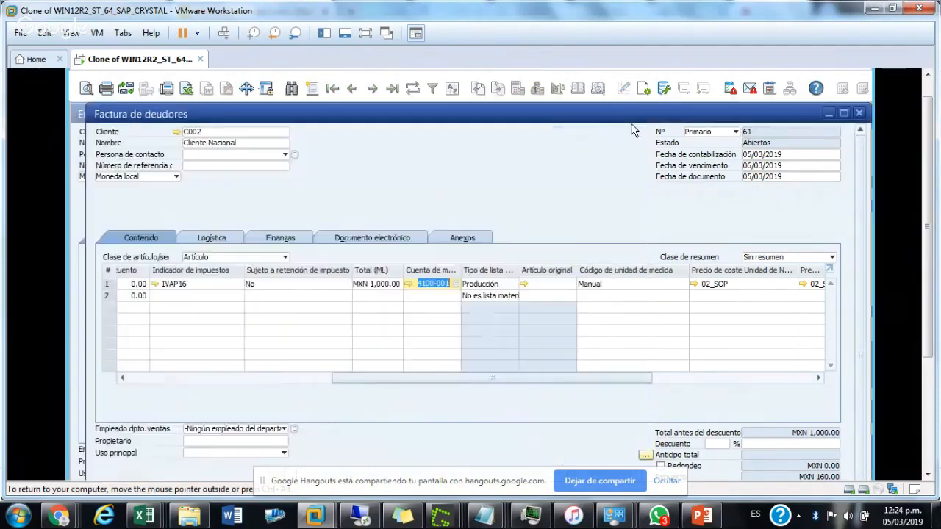
Step: Preview the invoice's journal entry, examine its accounts and the Unidad de Negocios and Tipo de Servicio columns, and close the preview
left_click(599, 92)
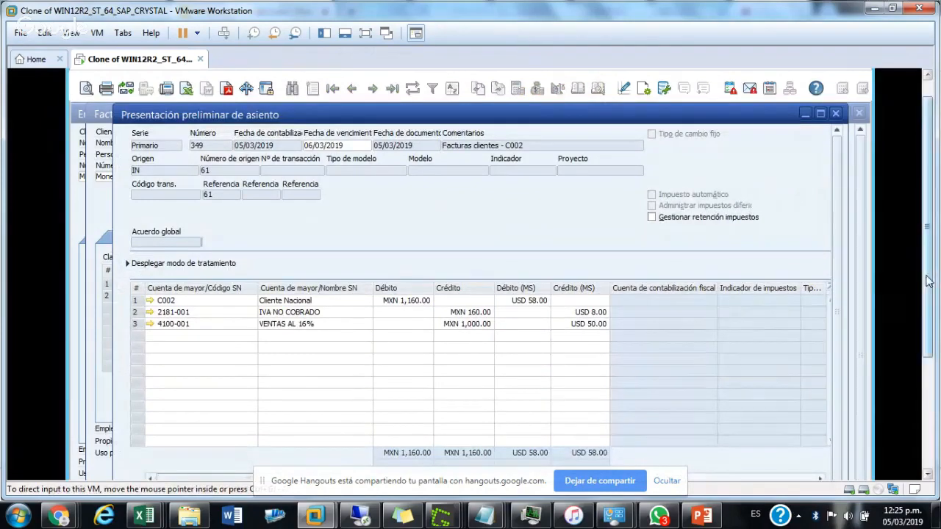
scroll(928, 281, "down", 2)
left_click_drag(325, 420, 441, 425)
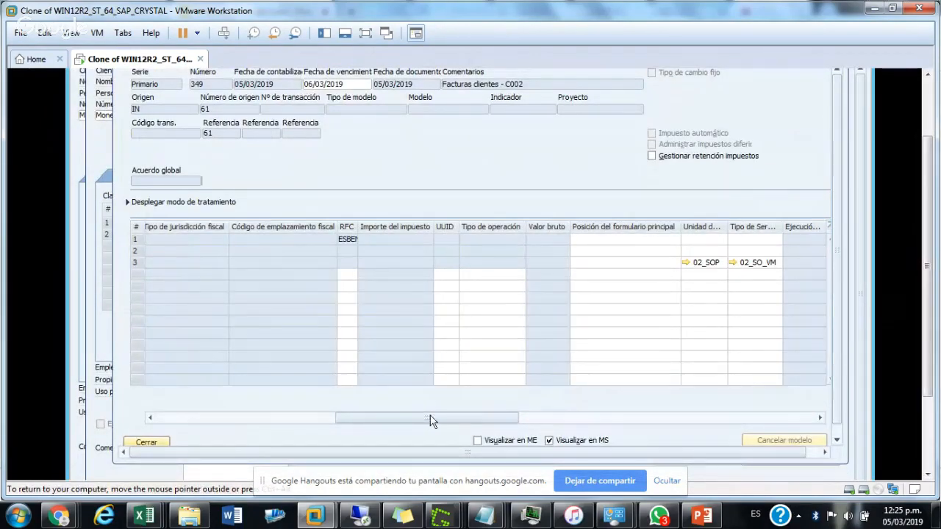
left_click_drag(430, 419, 245, 420)
left_click(146, 442)
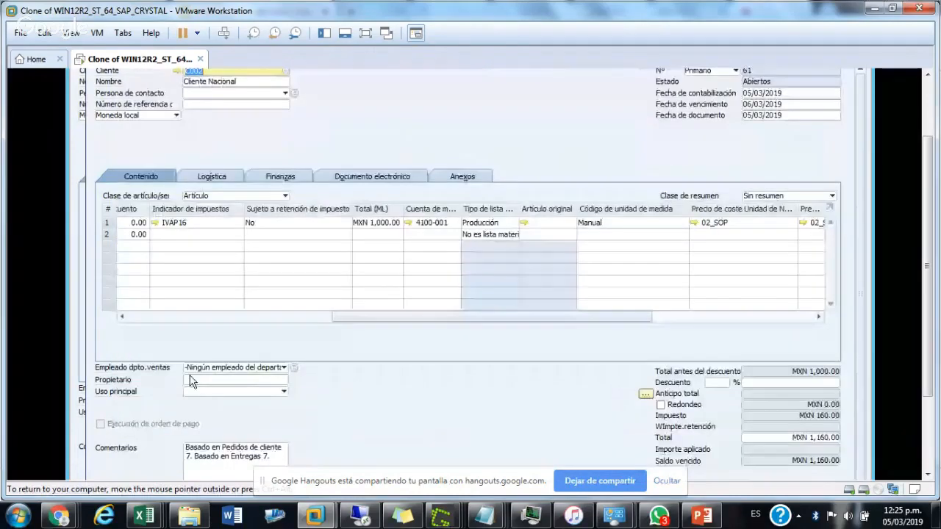
Step: Create the customer invoice, accepting that the document cannot be modified after creation
key("Return")
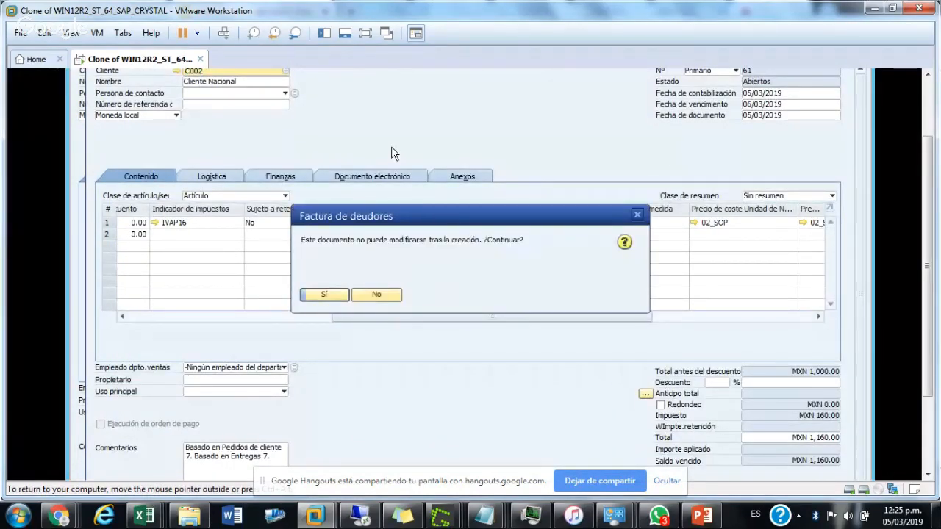
key("Return")
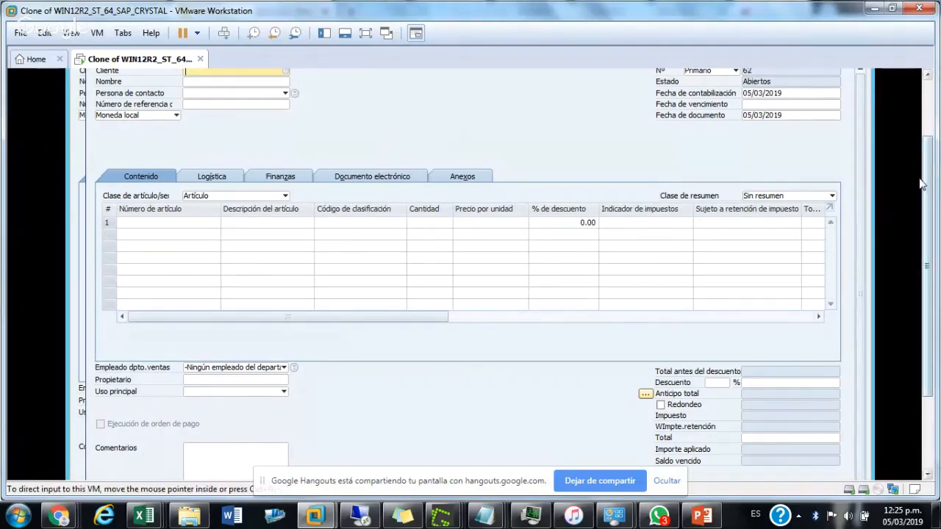
scroll(928, 186, "up", 3)
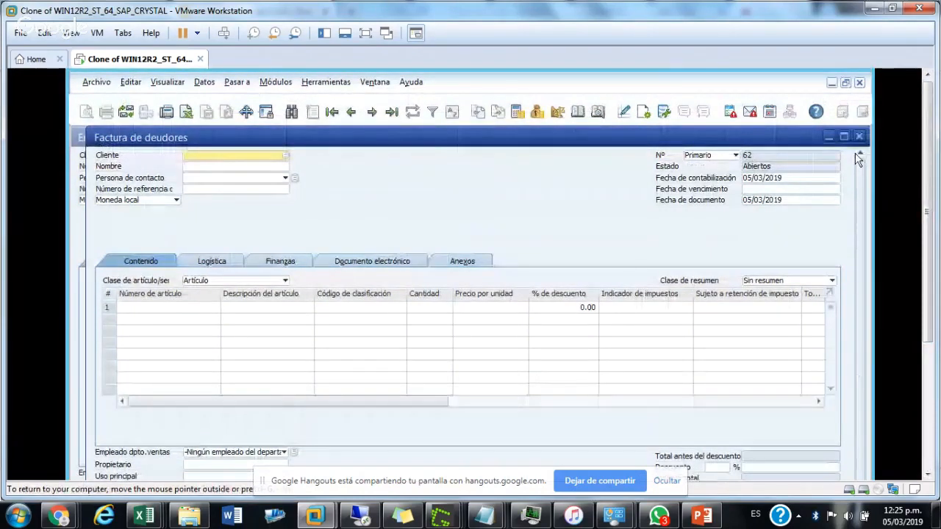
Step: Open the Informe de centro de costo criteria and set the posting date range from 05/03/2019 to 05/03/2019
left_click(276, 83)
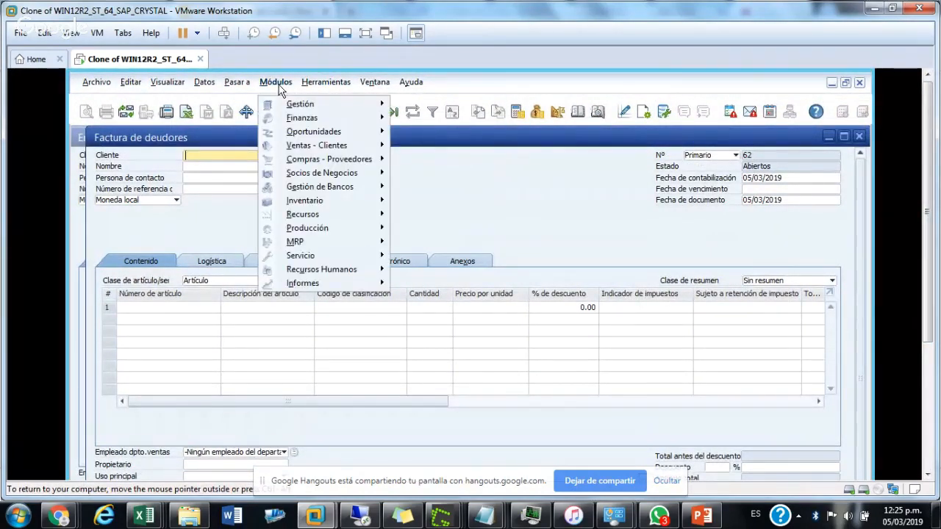
mouse_move(365, 118)
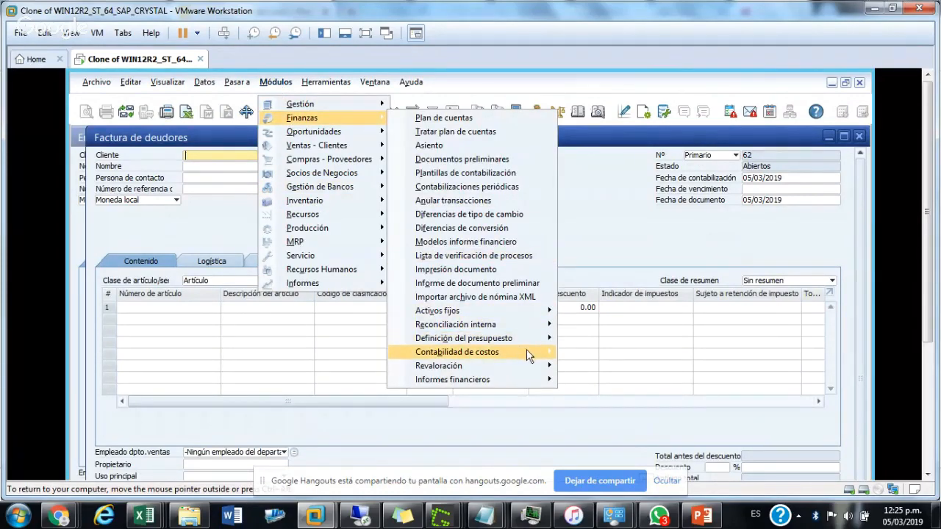
mouse_move(526, 351)
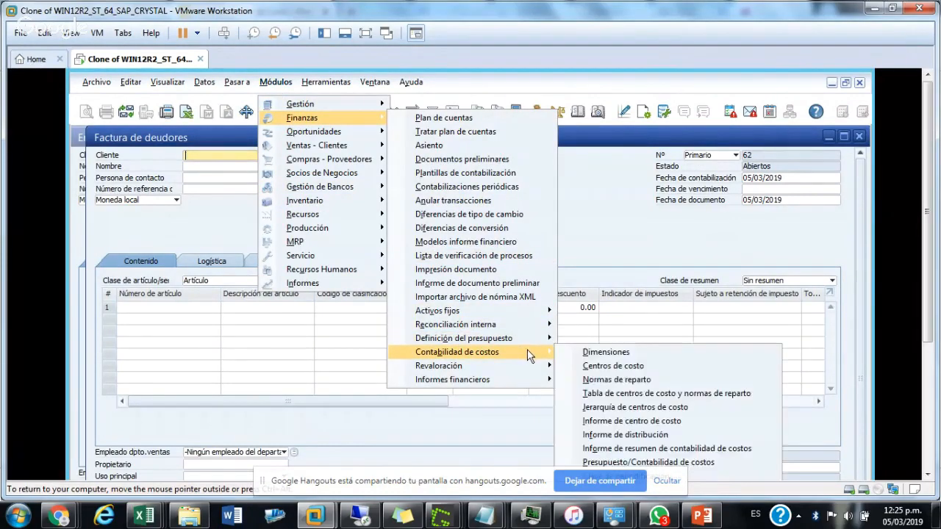
left_click(638, 422)
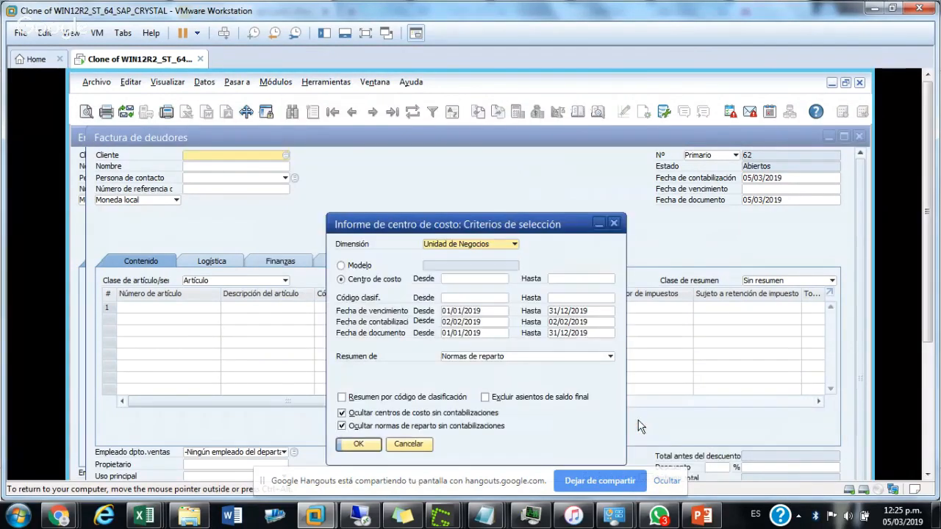
left_click(455, 324)
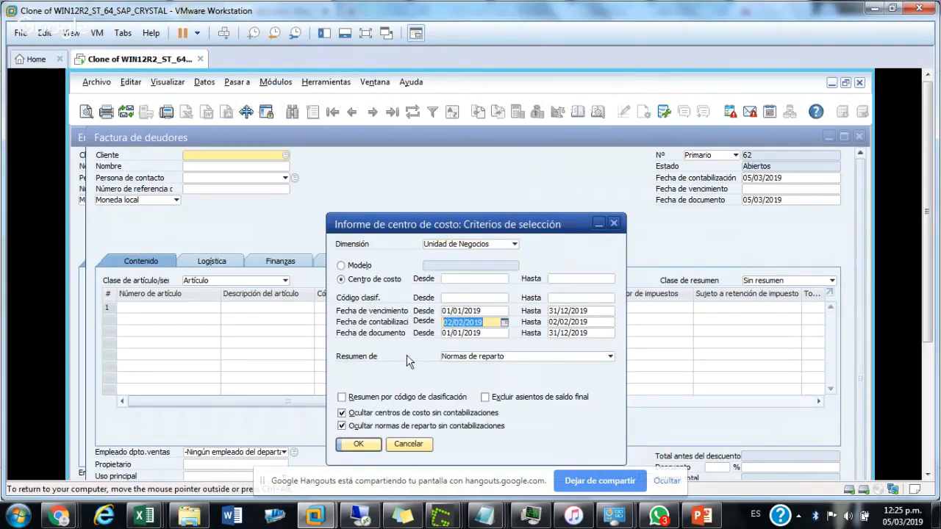
type("05")
key("Tab")
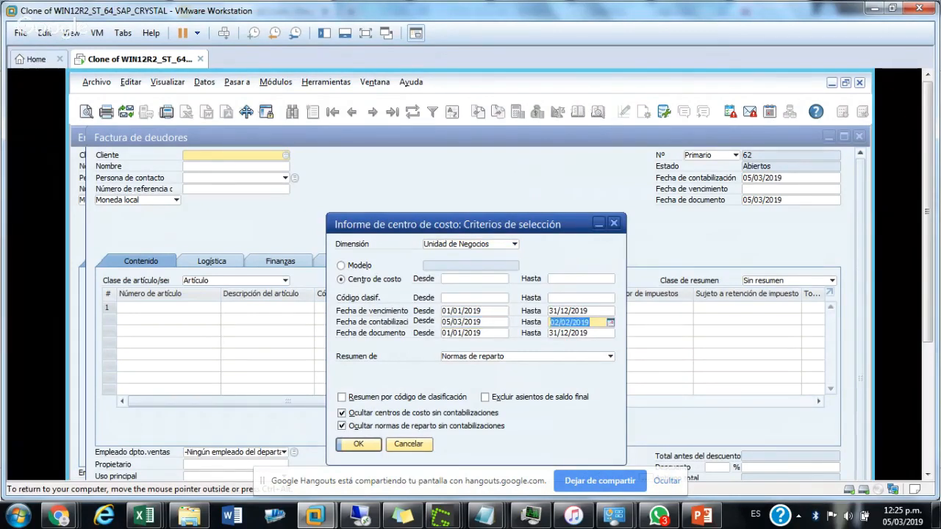
type("05")
key("Tab")
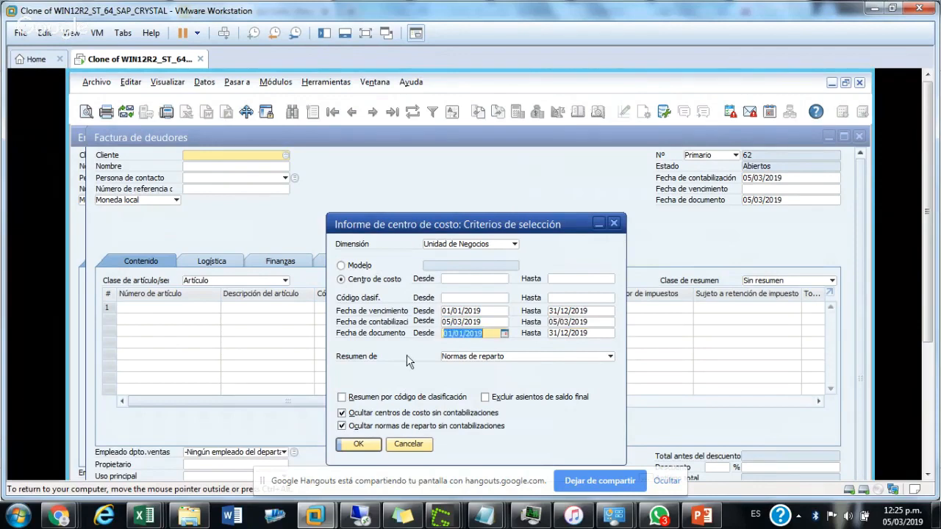
Step: Run the cost center report for the Unidad de Negocios dimension, examine its costs and revenues, and close the report and its criteria
left_click(468, 245)
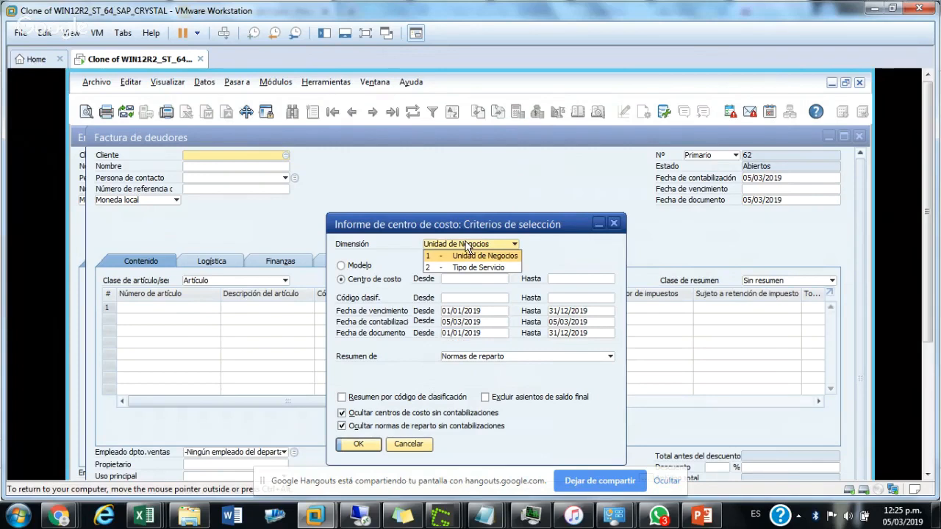
left_click(537, 246)
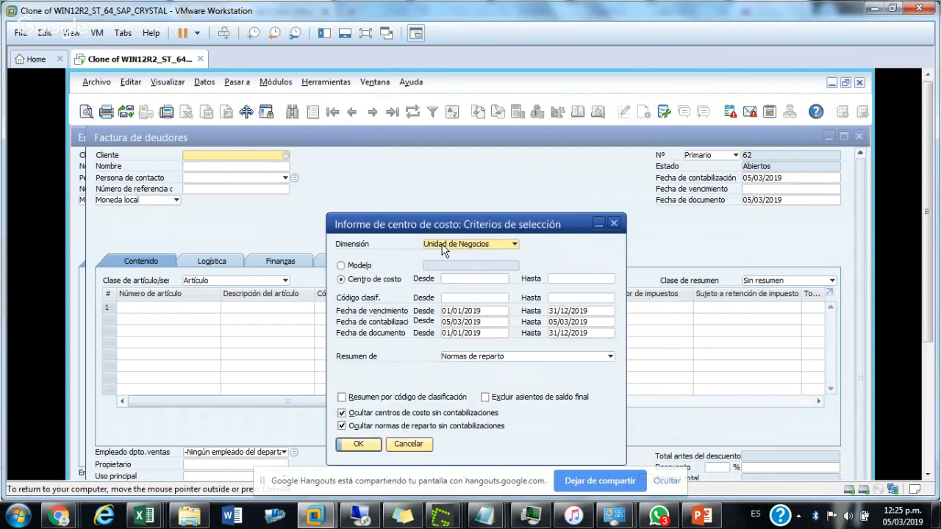
left_click(357, 445)
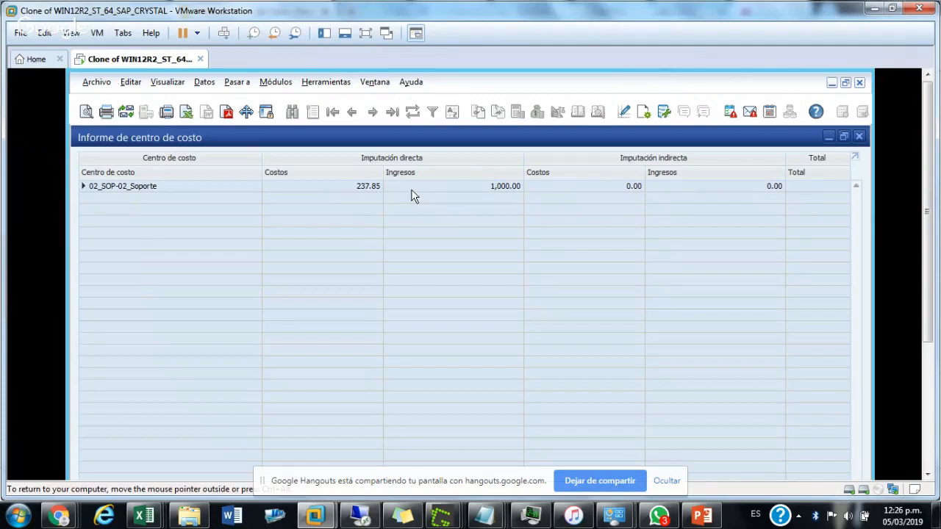
left_click(860, 139)
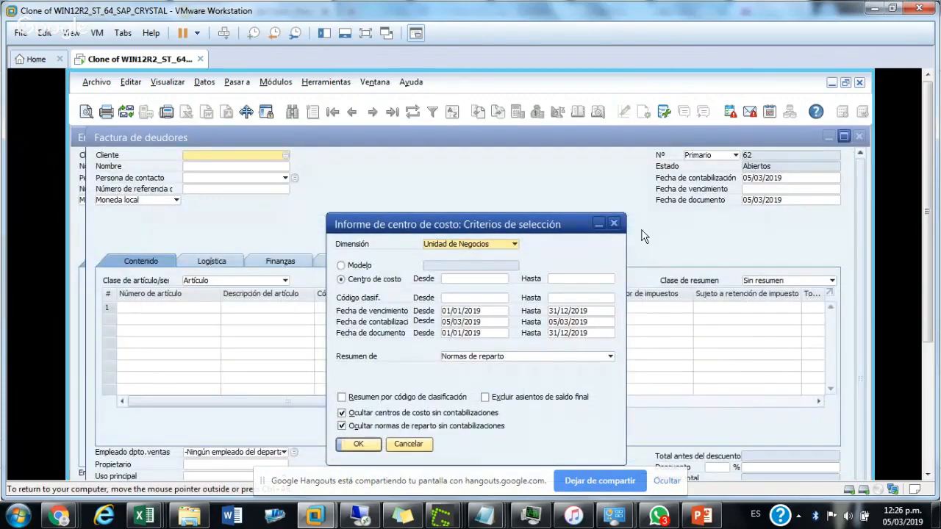
left_click(615, 225)
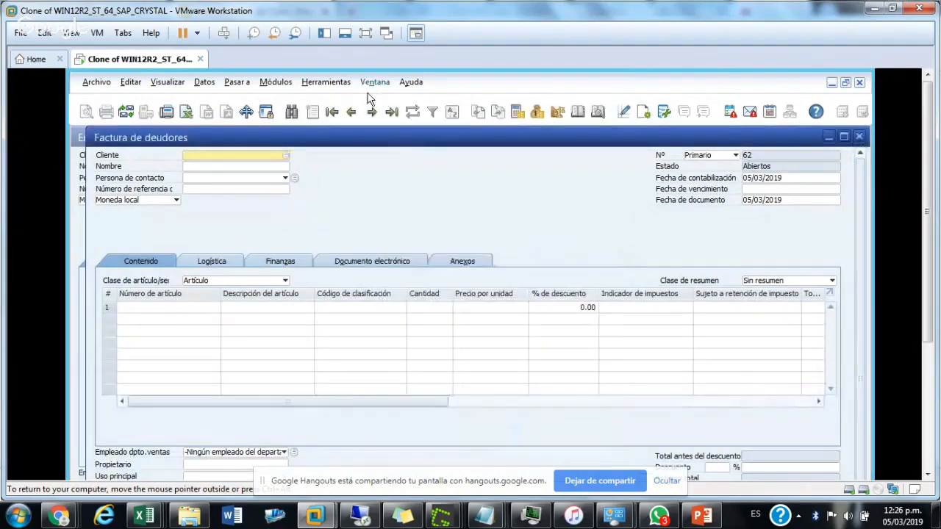
Step: Look back at the invoice just created and start a new Factura de deudores for the customer Cliente Nacional
left_click(353, 117)
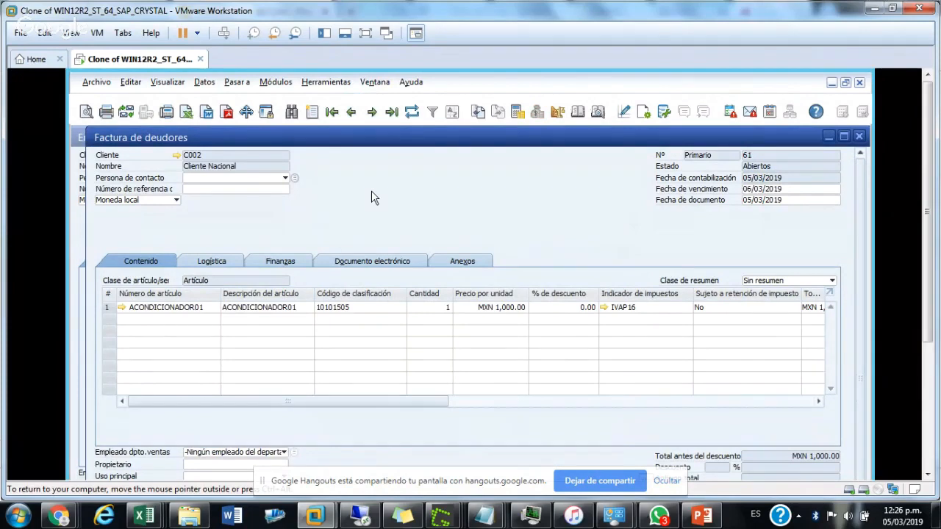
left_click(311, 111)
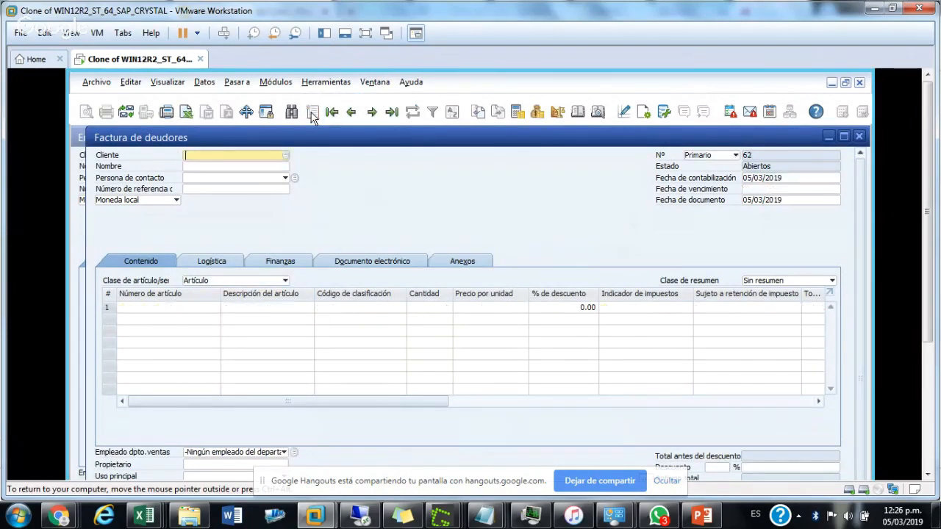
key("Tab")
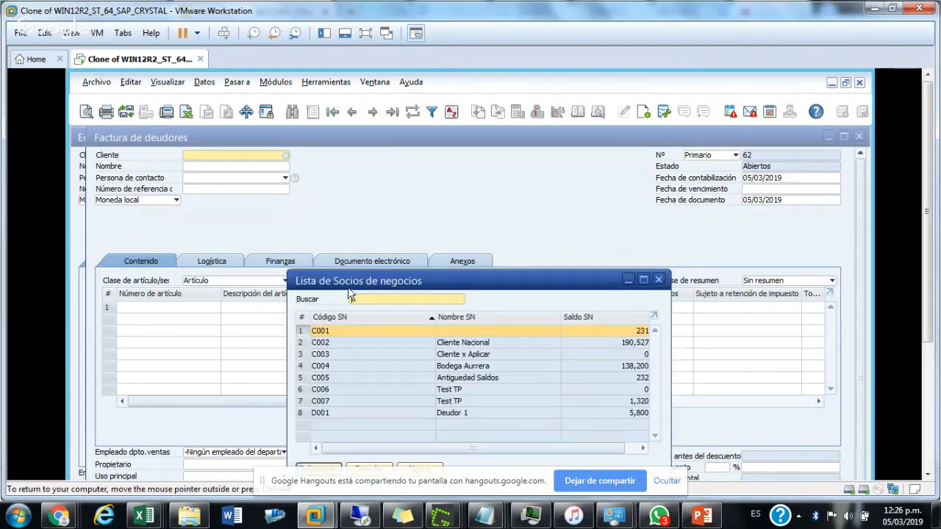
double_click(359, 348)
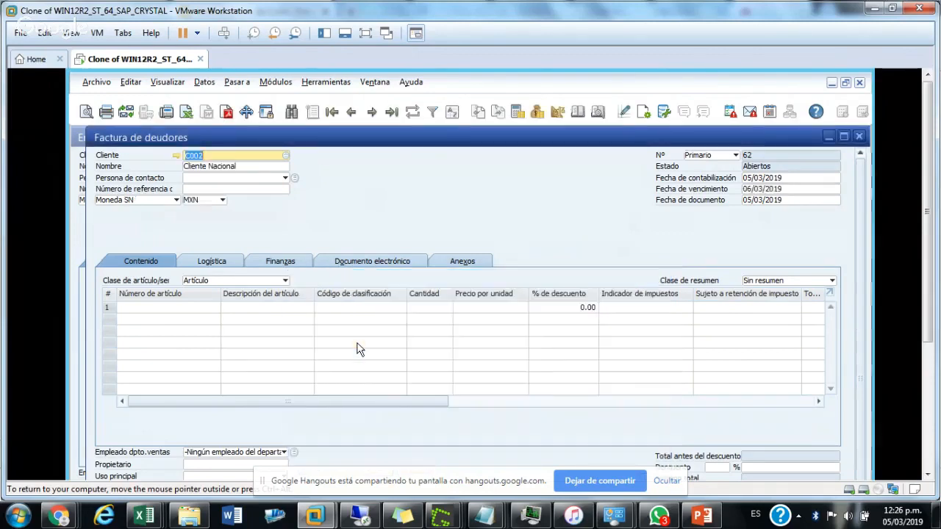
Step: Add the item ACONDICIONADOR01 to the first line of the new invoice
left_click(191, 307)
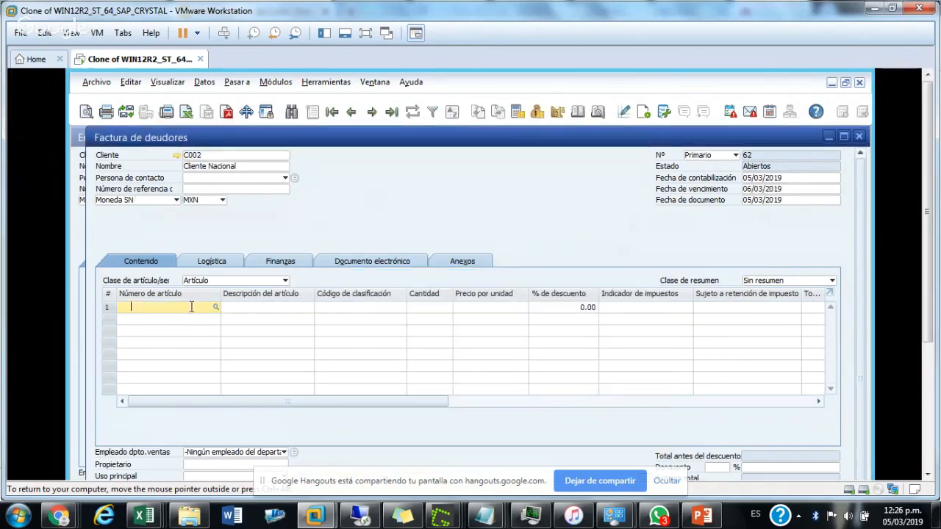
key("Tab")
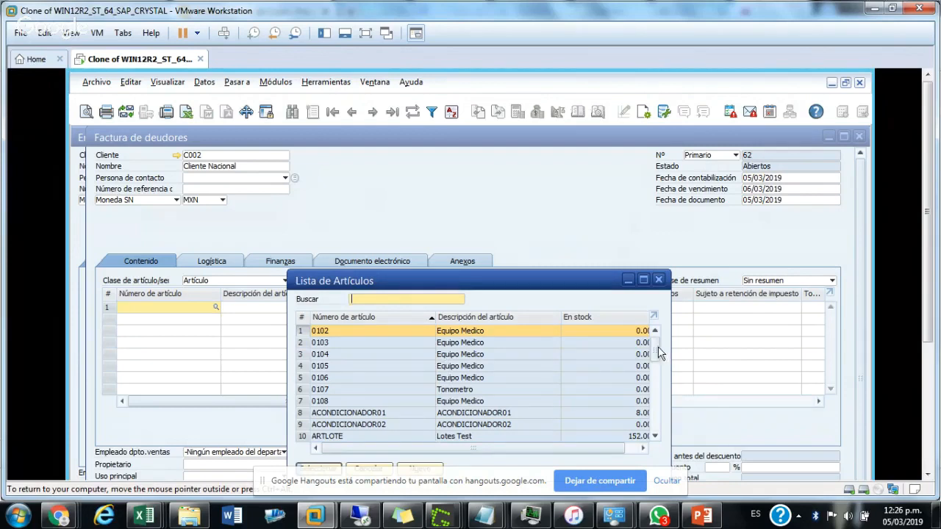
mouse_move(658, 346)
left_mouse_down()
mouse_move(663, 416)
mouse_move(651, 355)
left_mouse_up()
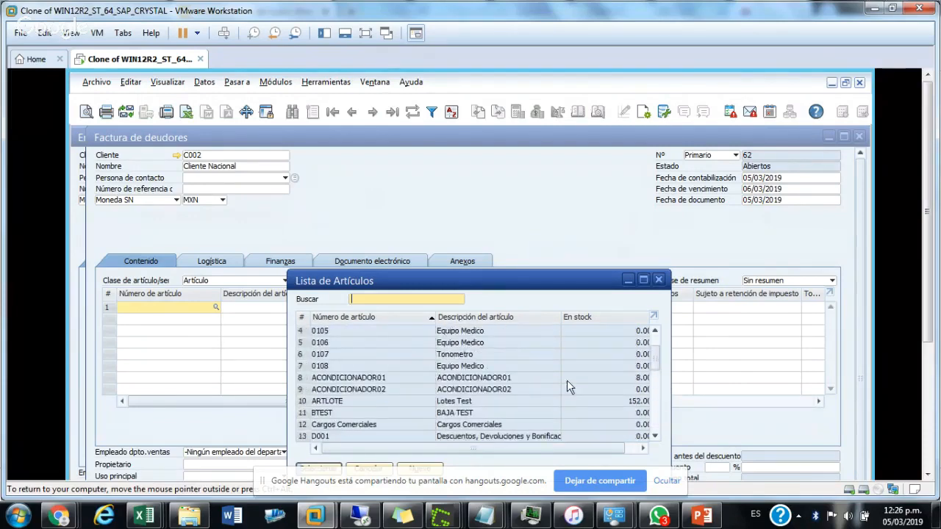
double_click(410, 377)
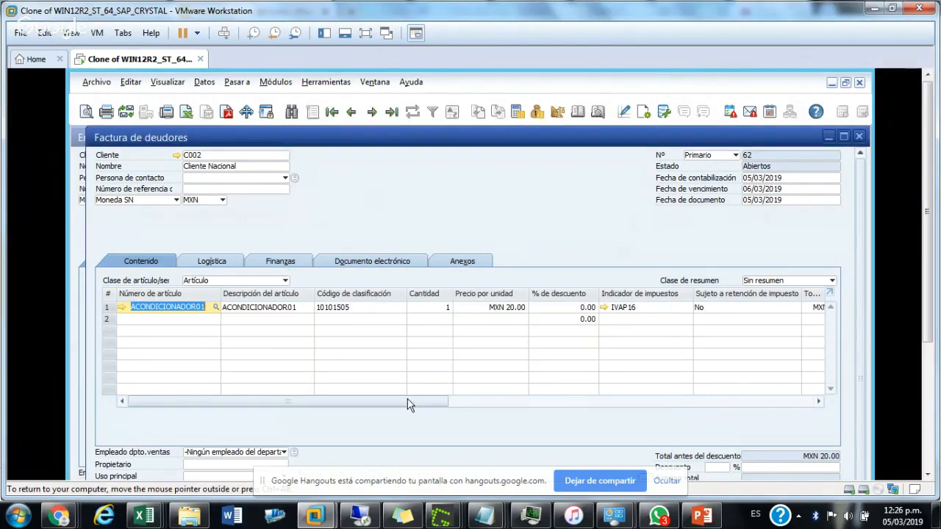
left_click_drag(410, 404, 679, 404)
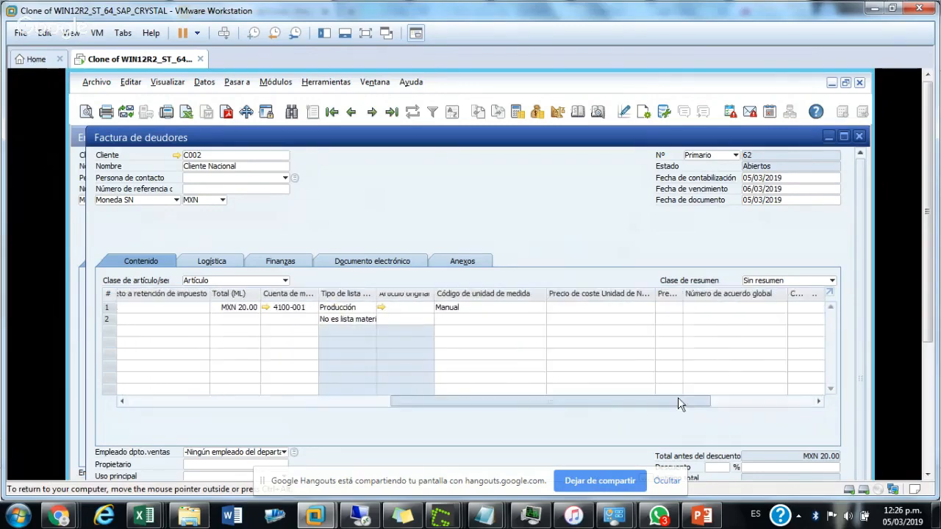
Step: Assign the allocation rule 03_MEJ for Unidad de Negocios and the rule 03_ME_PY for the second dimension to the invoice line
left_click(609, 309)
key("Tab")
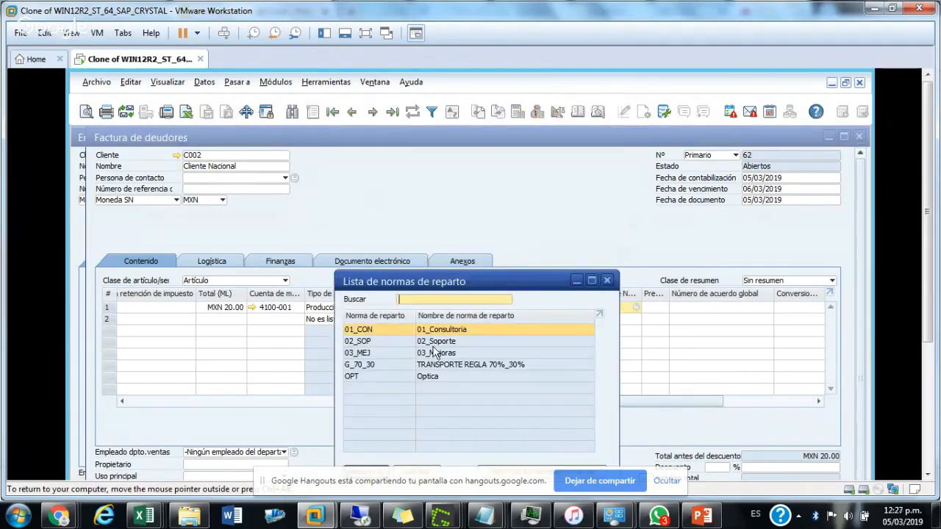
double_click(389, 354)
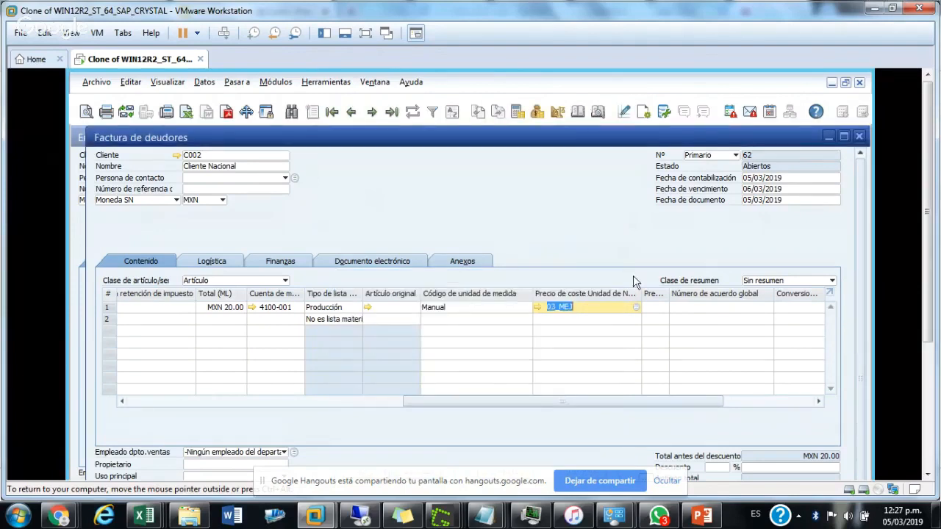
left_click(658, 306)
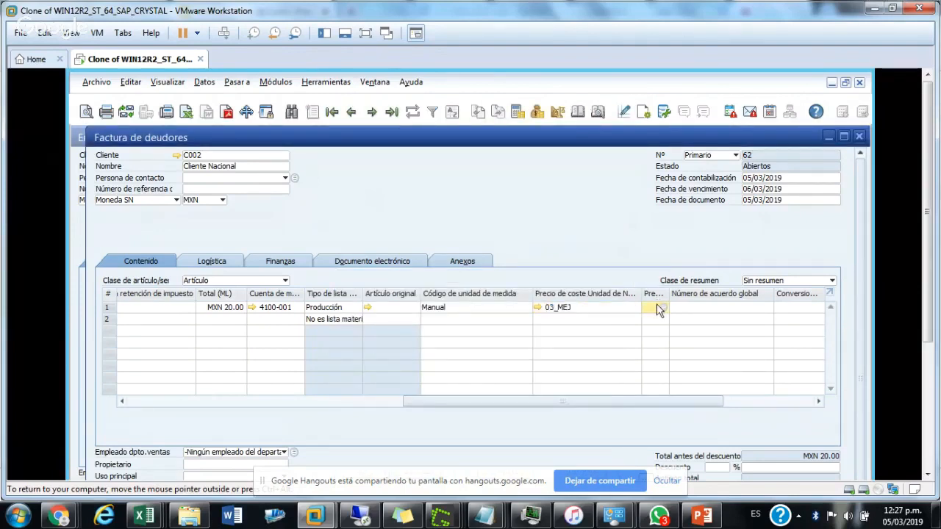
key("Tab")
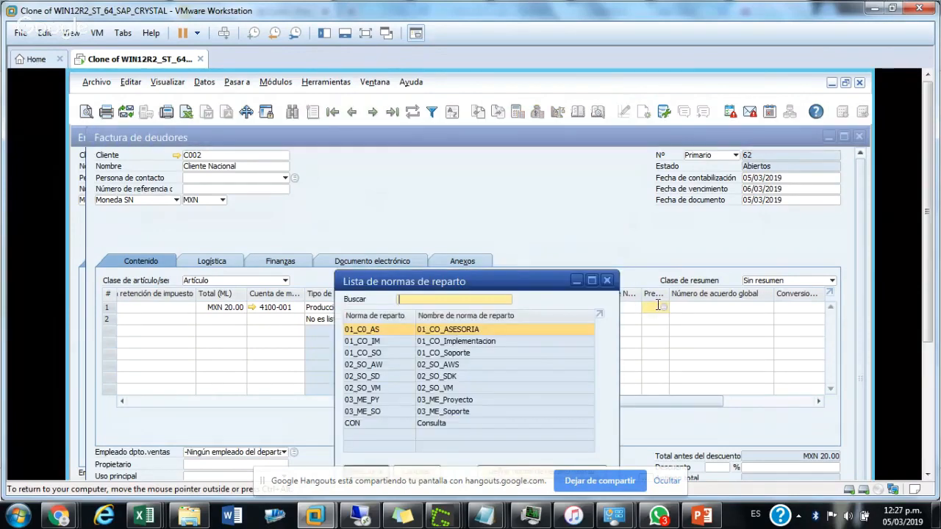
left_click(388, 401)
left_click(385, 399)
double_click(386, 403)
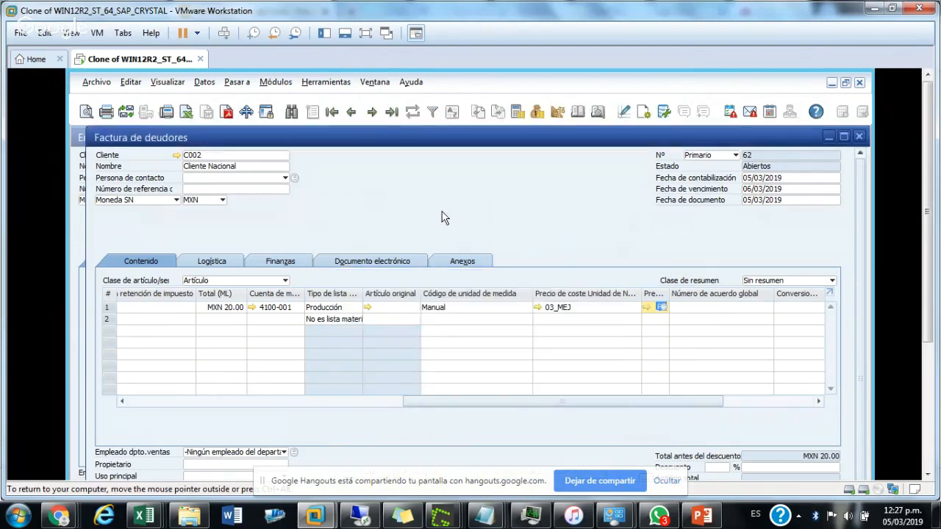
Step: Preview the journal entry of the new invoice, check the dimension columns on its sales and cost lines, and close the preview
left_click(597, 112)
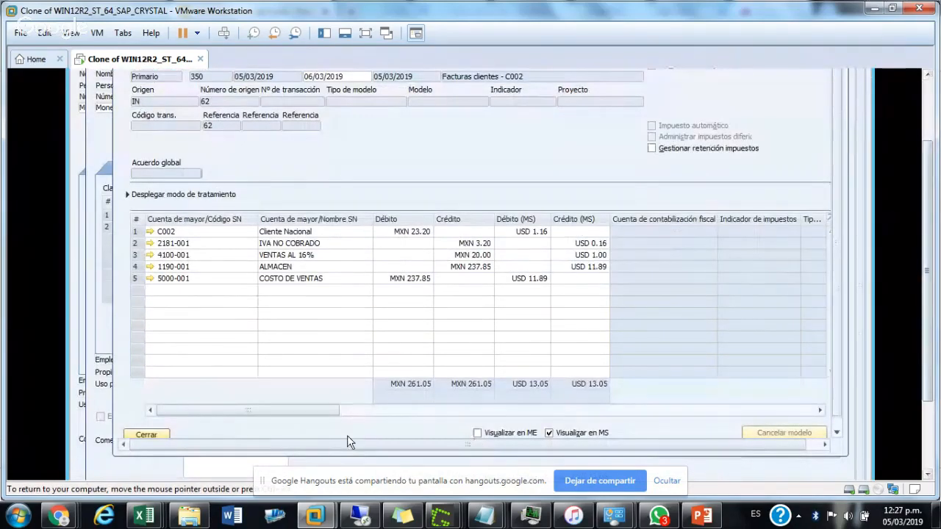
left_click_drag(316, 410, 546, 411)
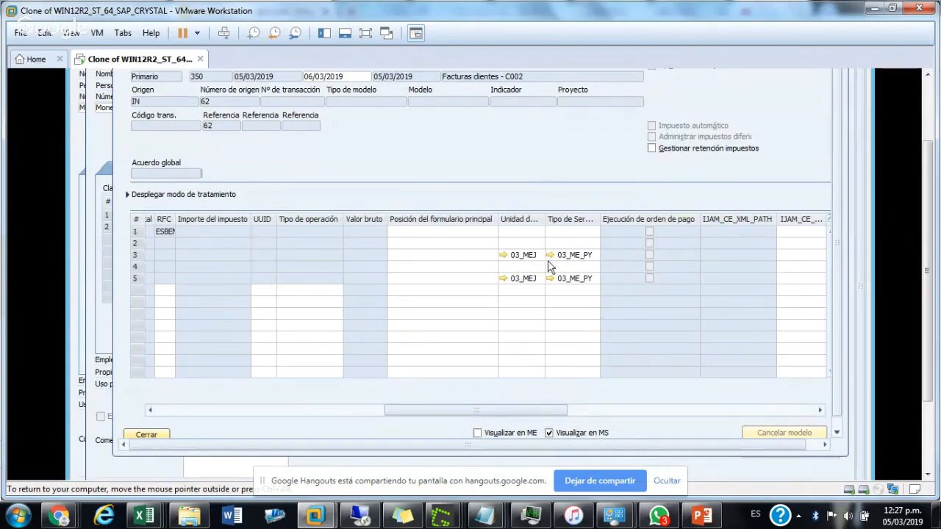
left_click(151, 431)
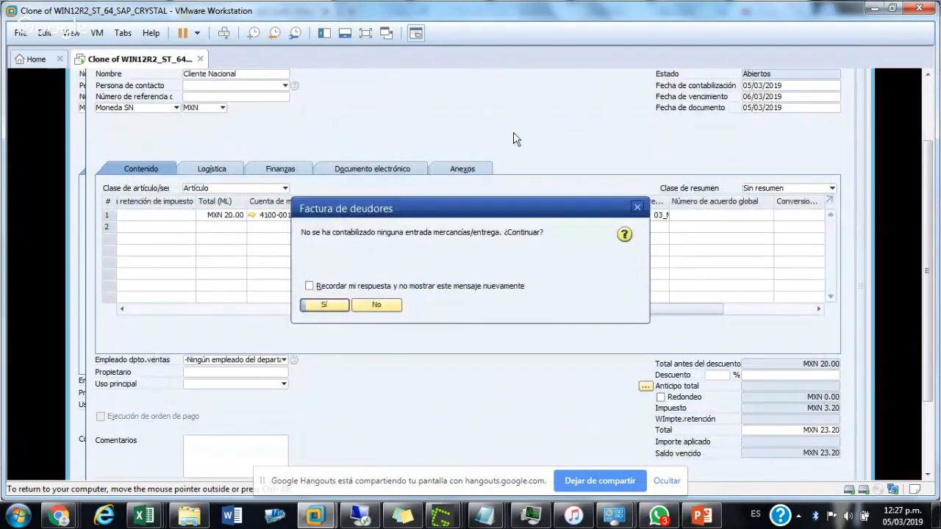
Step: Confirm creating the invoice without a delivery and close the open invoice, delivery and sales order windows
key("Return")
key("Return")
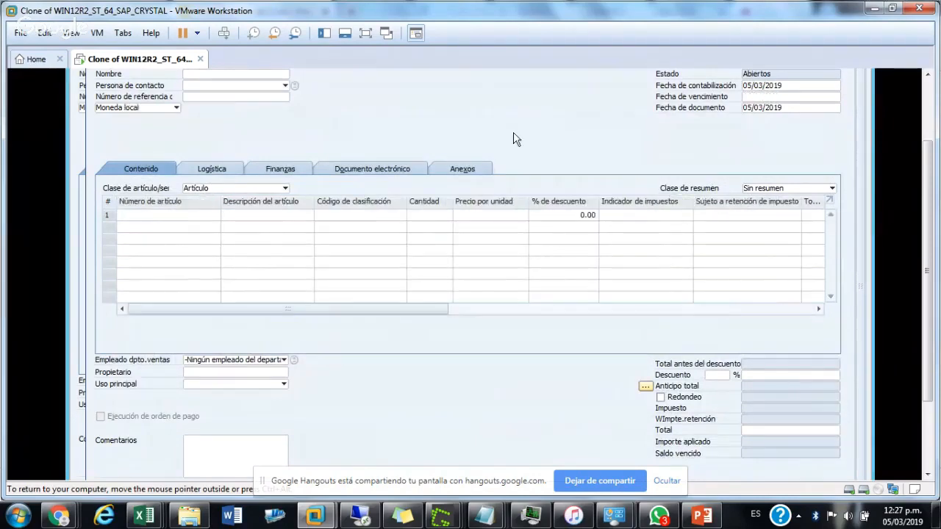
left_click_drag(930, 175, 928, 112)
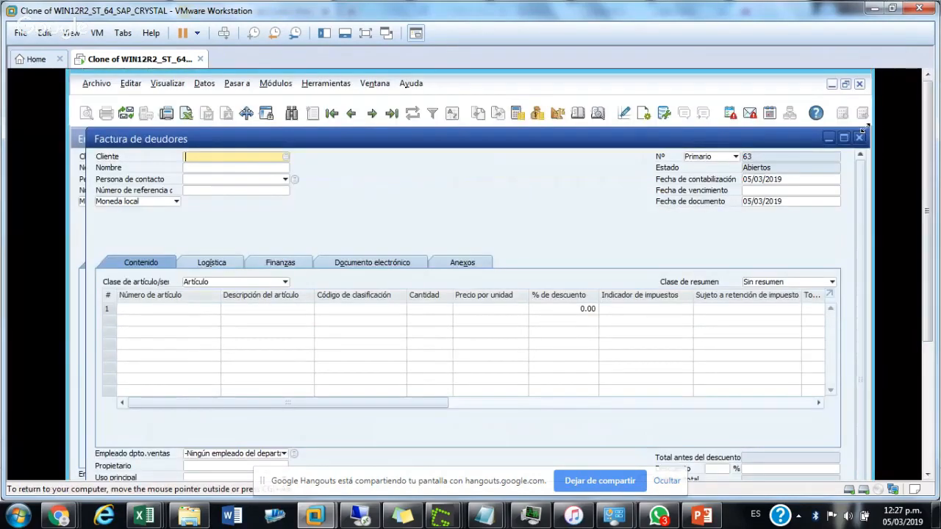
left_click(860, 139)
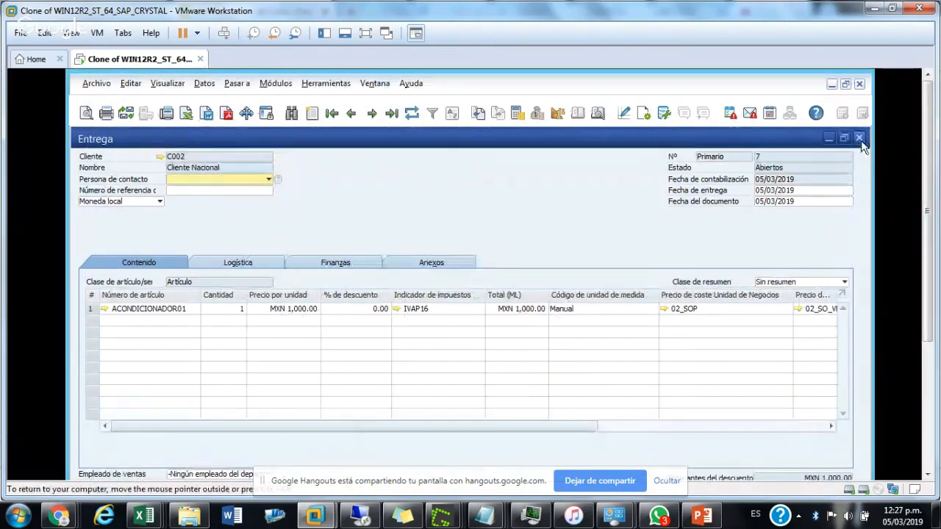
left_click(859, 139)
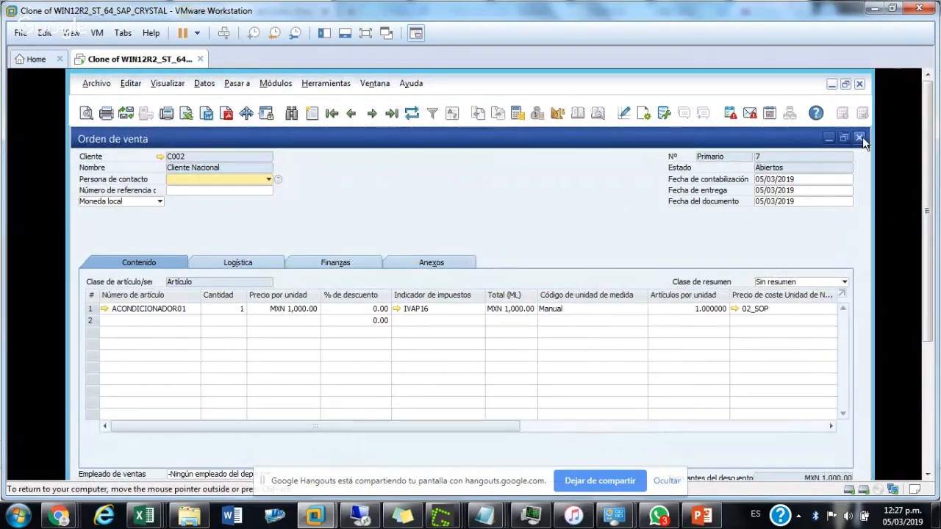
left_click(860, 137)
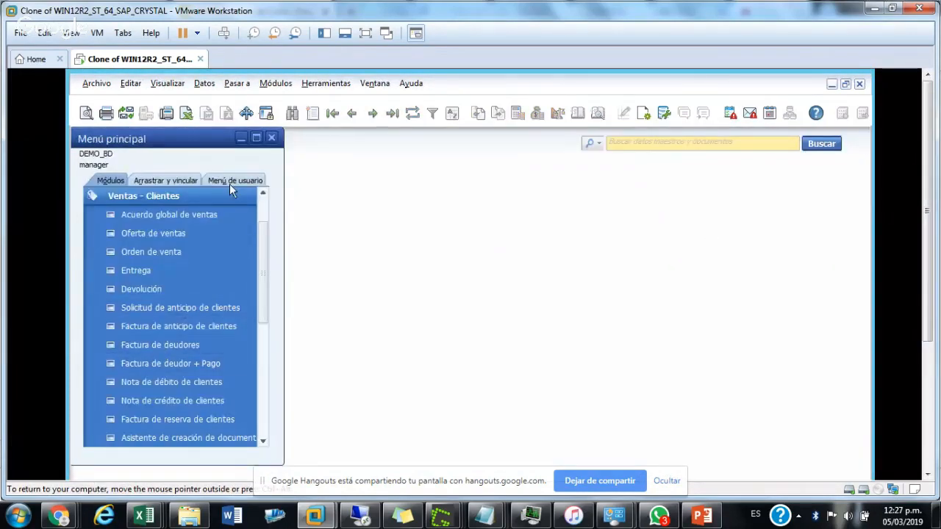
Step: Run the Informe de centro de costo for the Unidad de Negocios dimension, compare costs and revenues per cost center, and return to its criteria
left_click(167, 199)
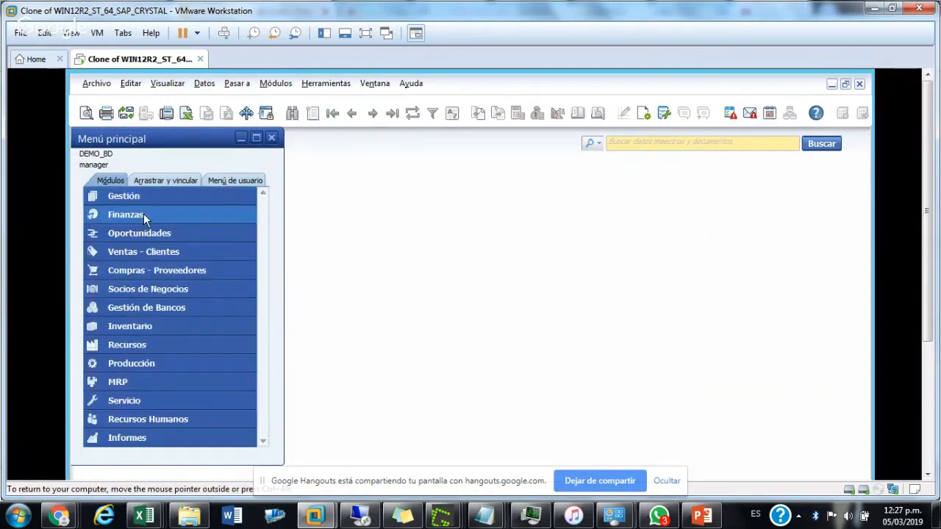
left_click(144, 214)
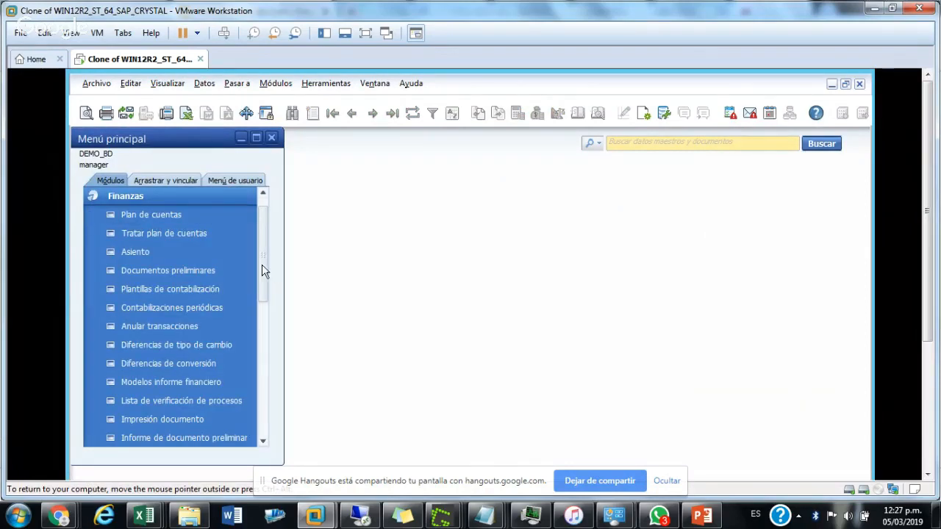
left_click_drag(264, 269, 270, 330)
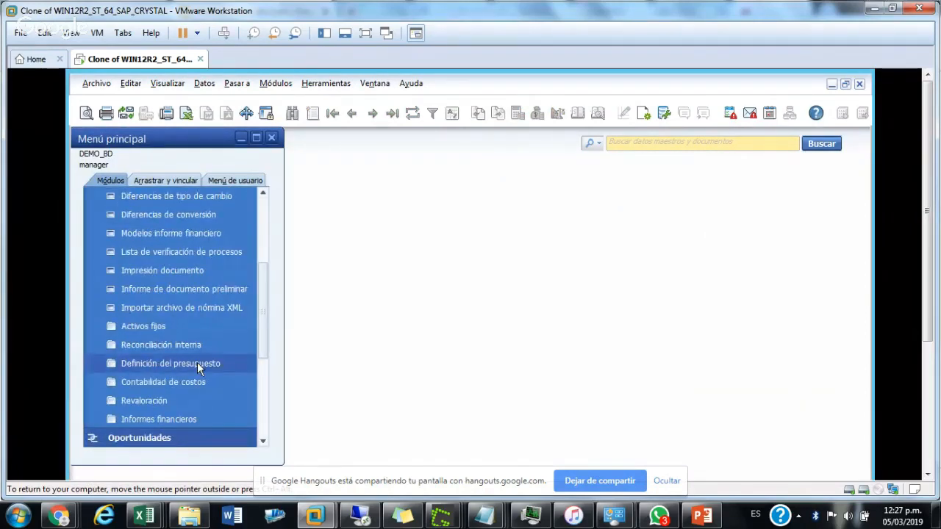
left_click(189, 381)
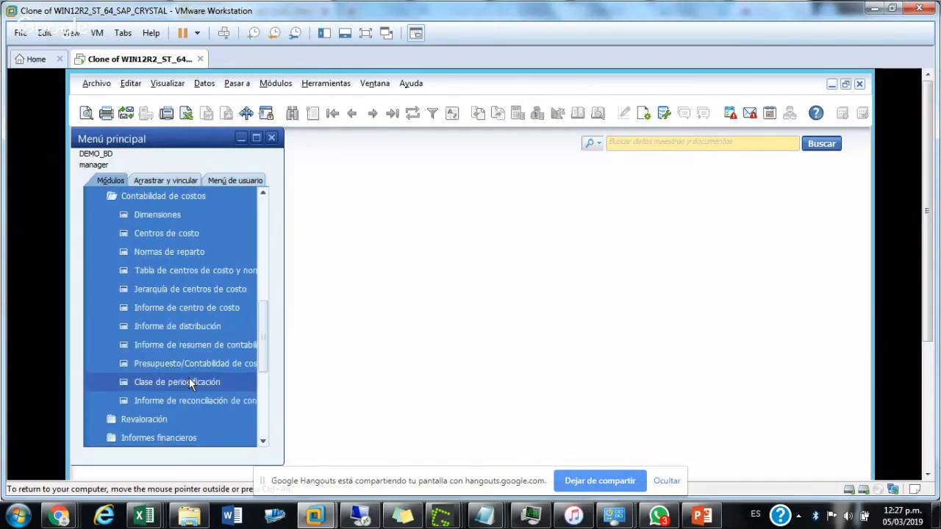
left_click(182, 307)
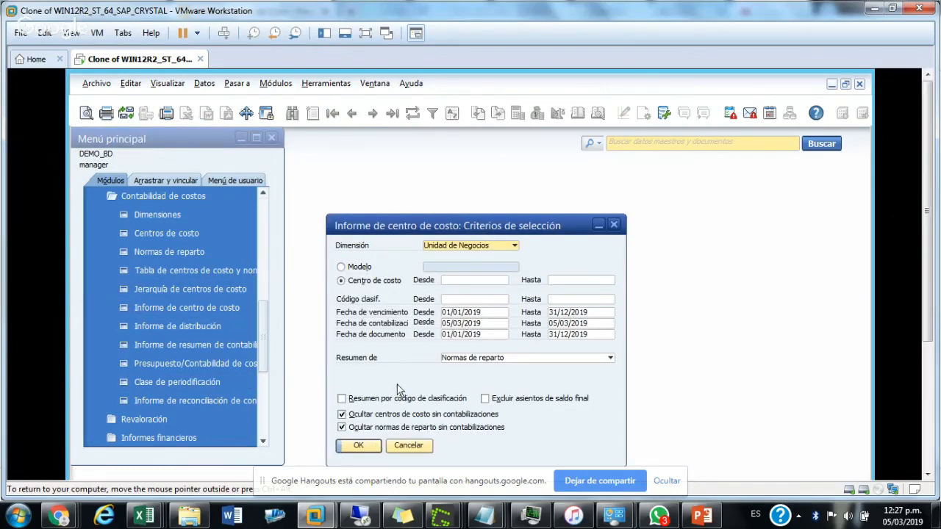
left_click(358, 446)
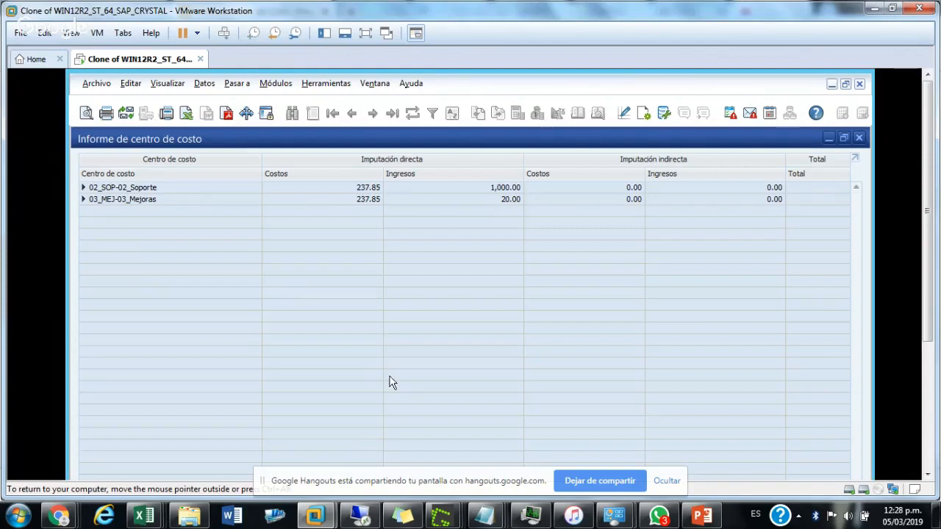
scroll(929, 230, "down", 3)
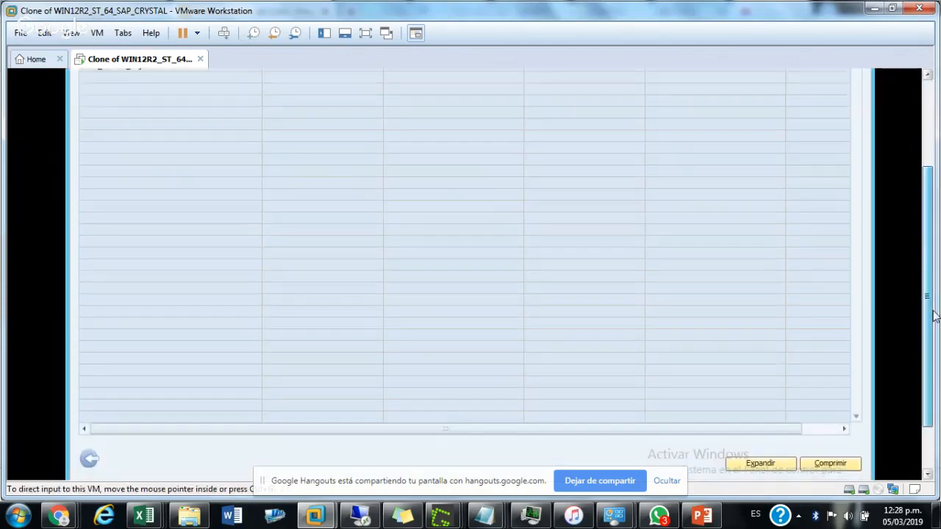
left_click(90, 461)
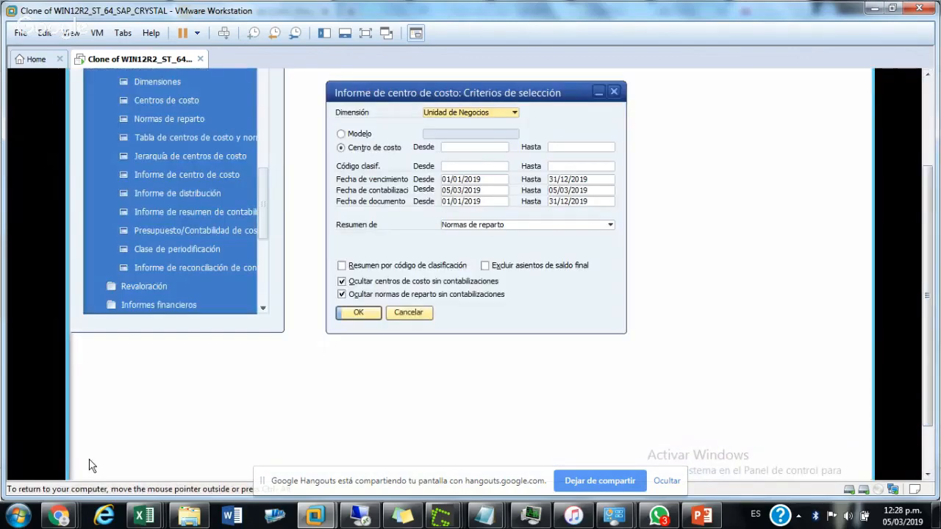
Step: Run the cost center report for the Tipo de Servicio dimension, examine its costs and revenues, and close the report and its criteria
left_click(488, 115)
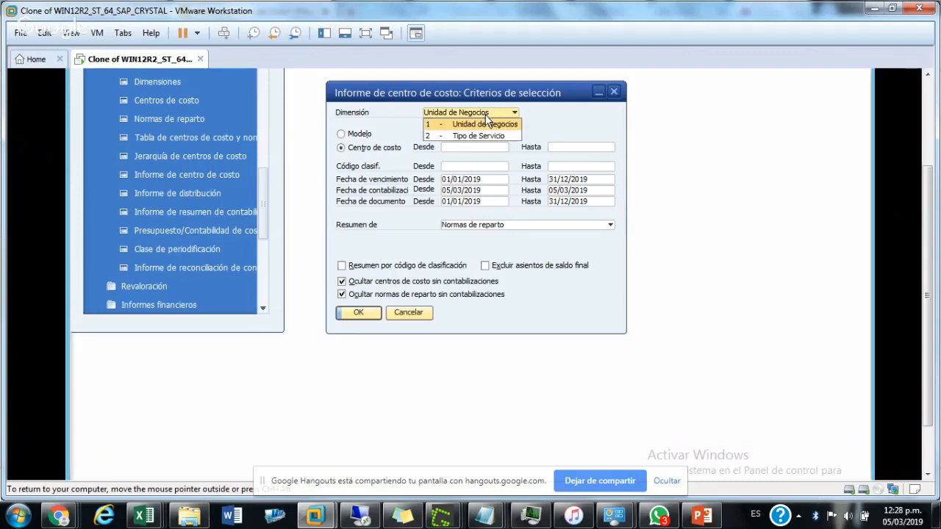
left_click(479, 136)
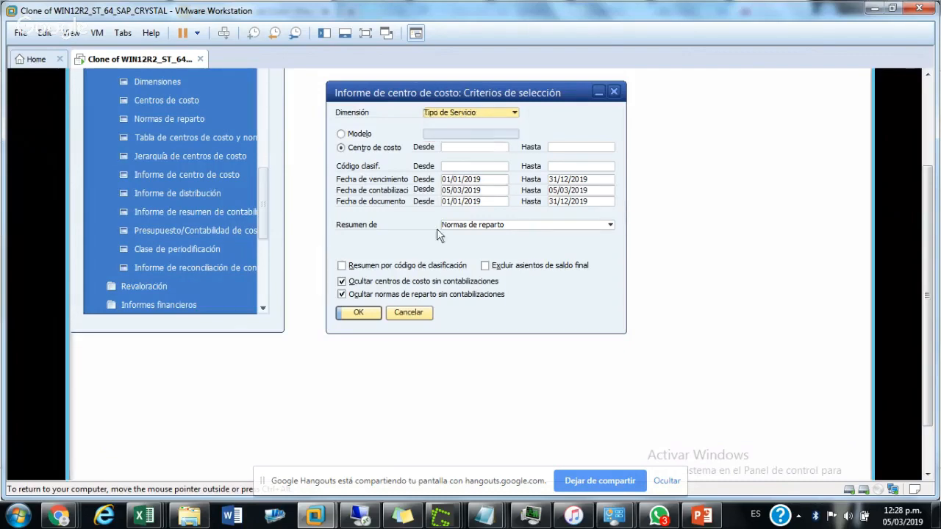
left_click(359, 313)
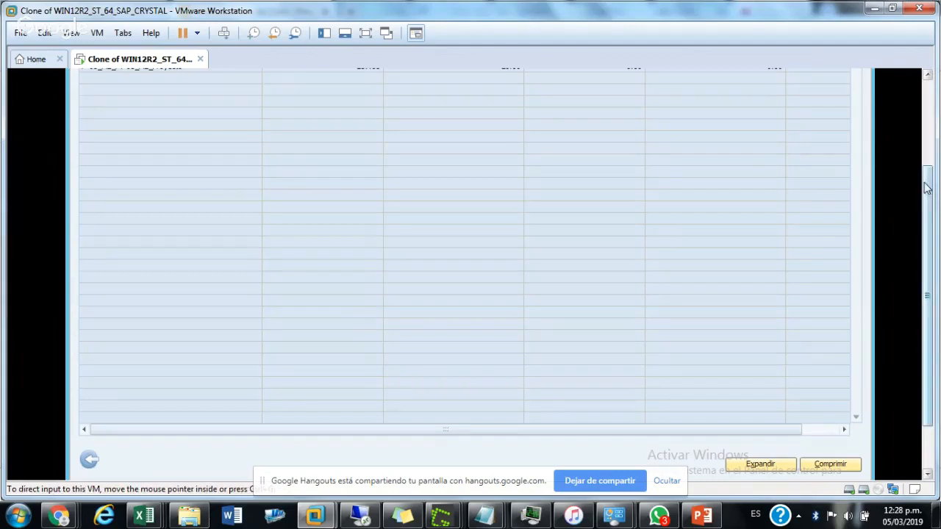
scroll(927, 188, "up", 2)
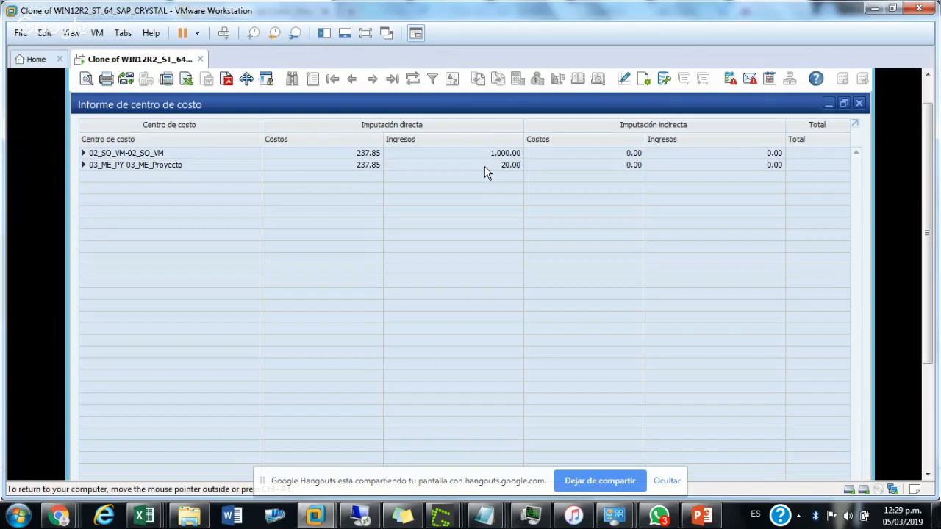
left_click(859, 105)
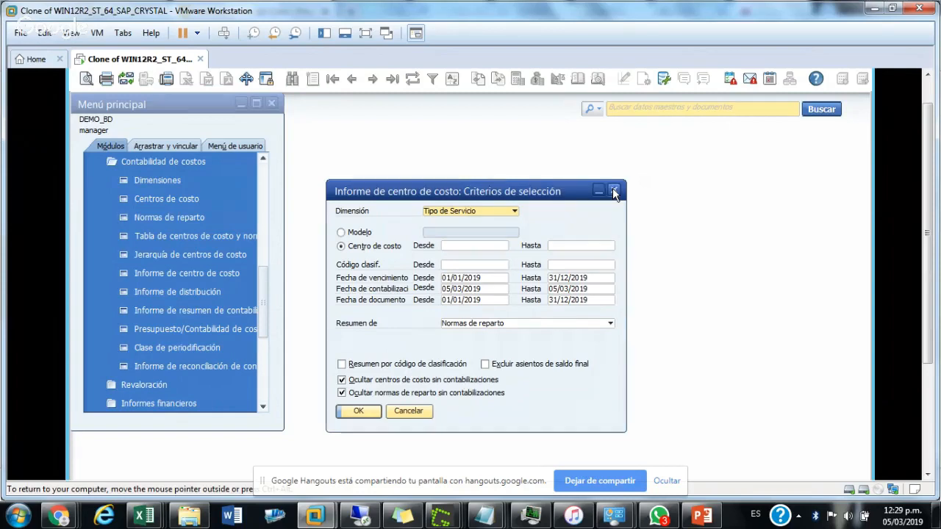
left_click(614, 191)
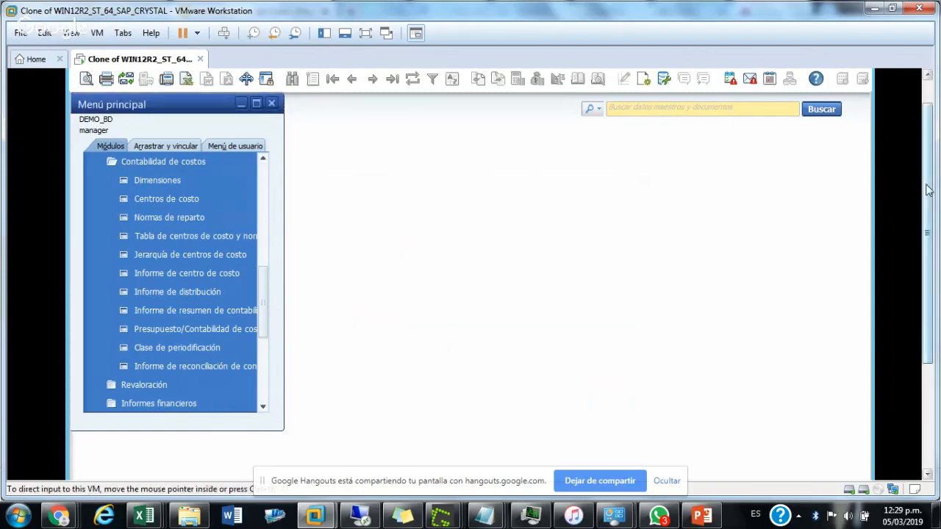
left_click_drag(928, 190, 922, 166)
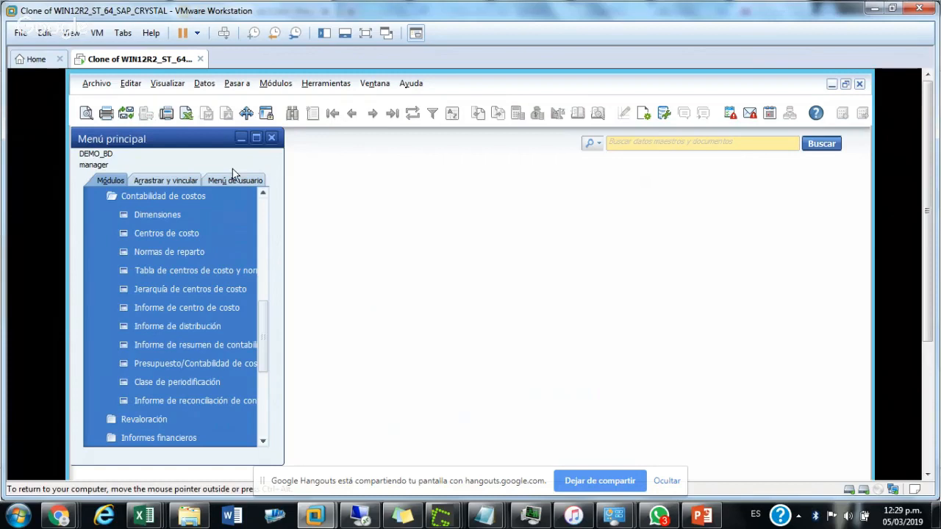
Step: Open the Normas de reparto definition form and move it higher in the workspace
left_click(166, 251)
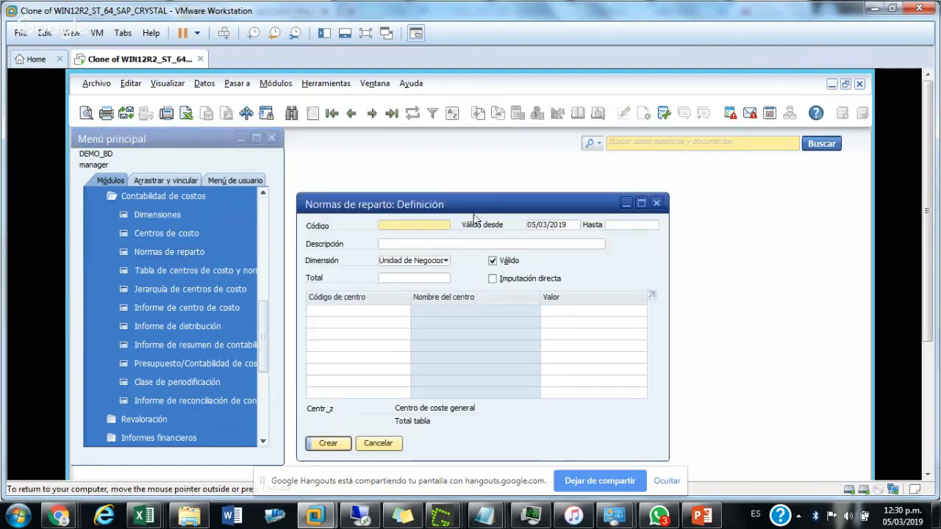
left_click_drag(477, 202, 483, 177)
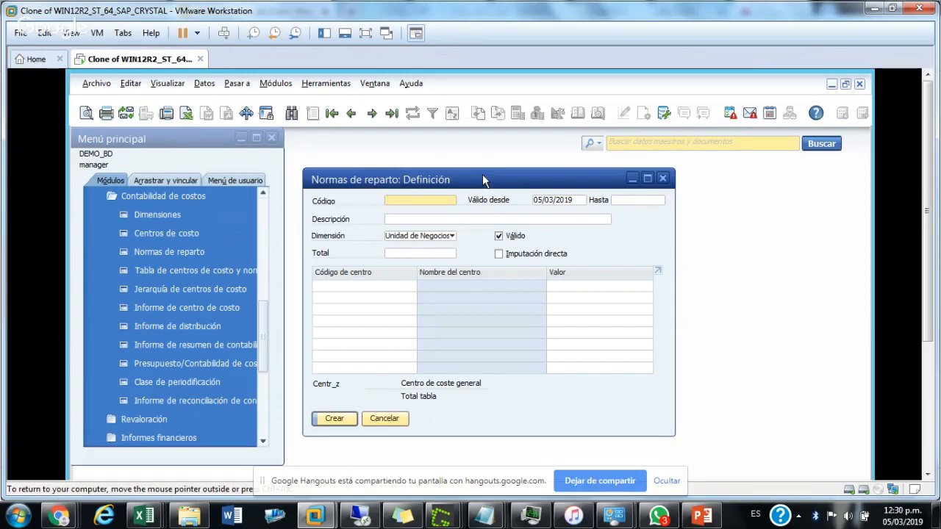
Step: Open Factura de proveedores and bring up the existing Proveedor Nacional invoice for the item Transporte
left_click(276, 83)
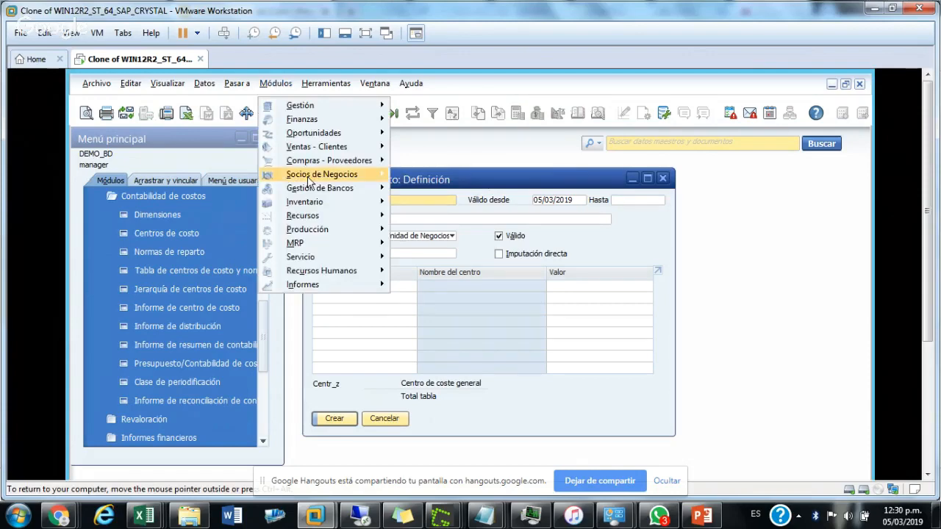
mouse_move(339, 163)
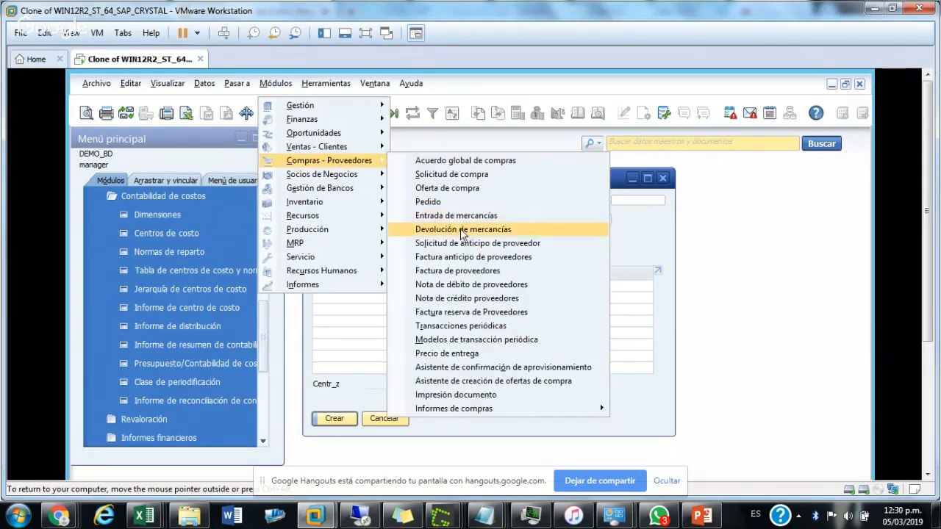
left_click(468, 271)
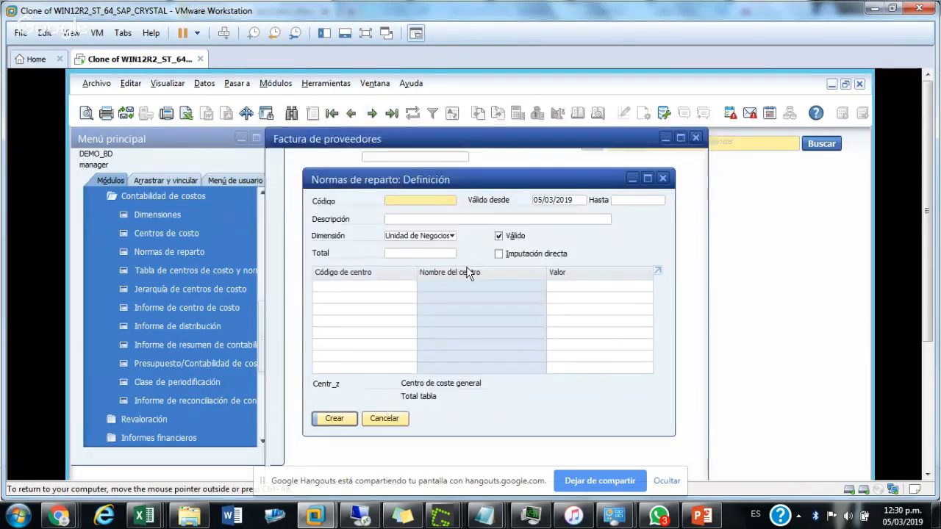
left_click(351, 121)
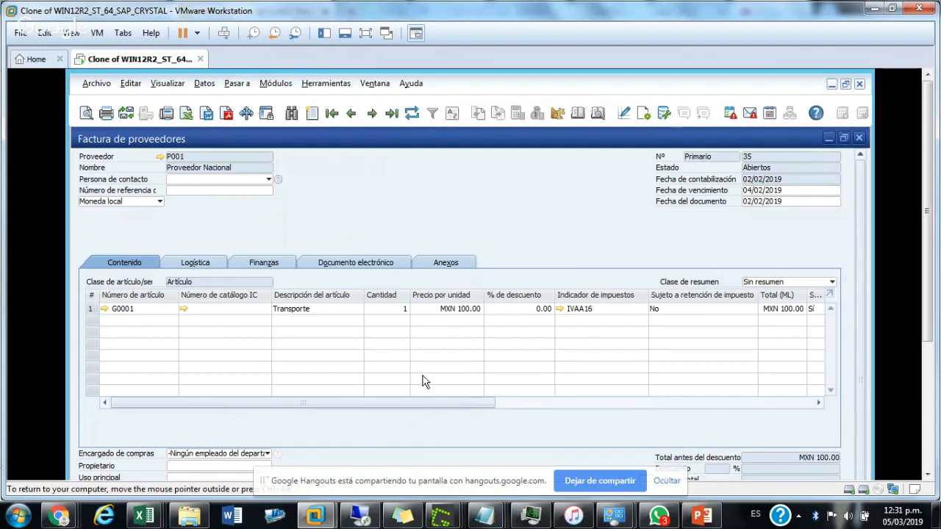
Step: Look up the allocation rule G_70_30 in Normas de reparto, examine its cost centers and distribution values, and close the form
left_click(276, 83)
mouse_move(328, 122)
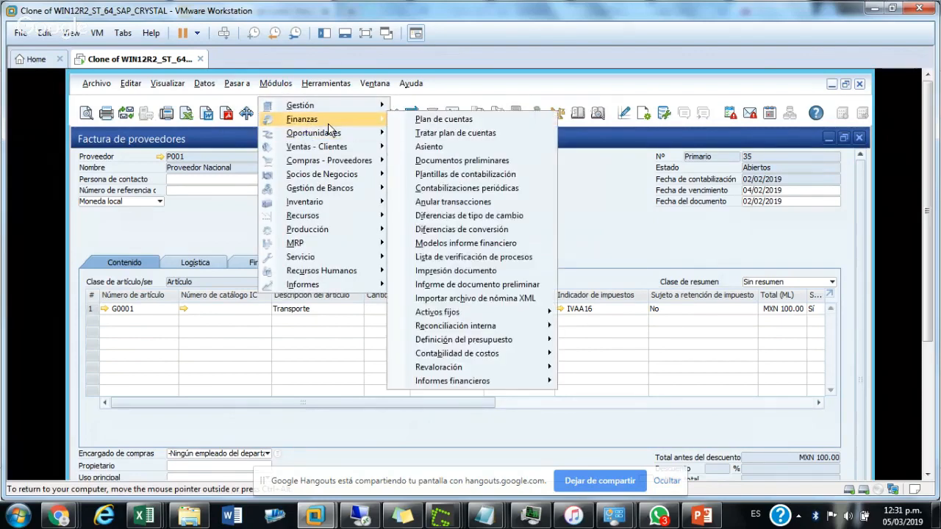
mouse_move(535, 359)
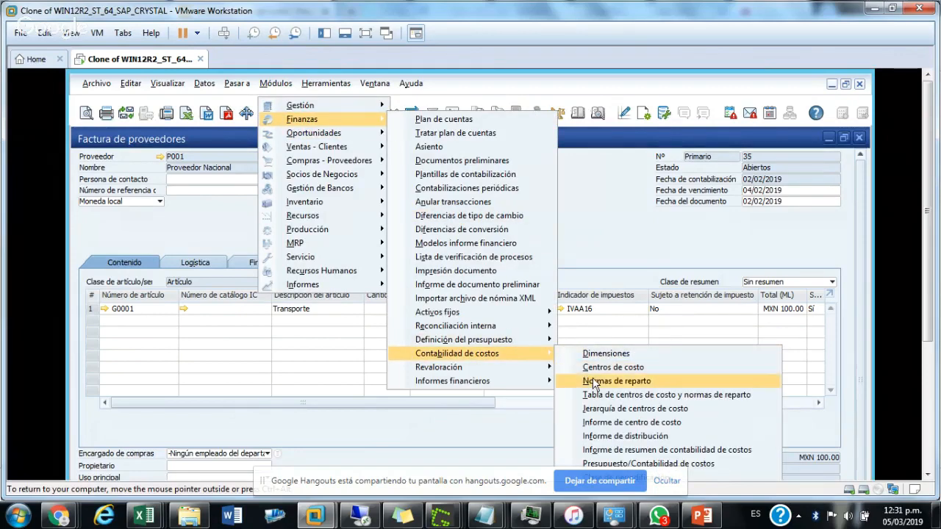
left_click(594, 382)
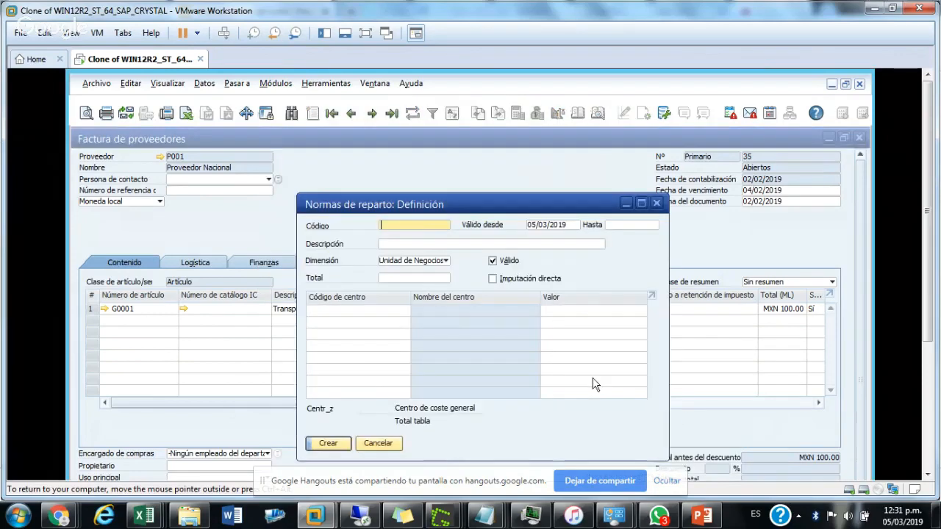
left_click(292, 114)
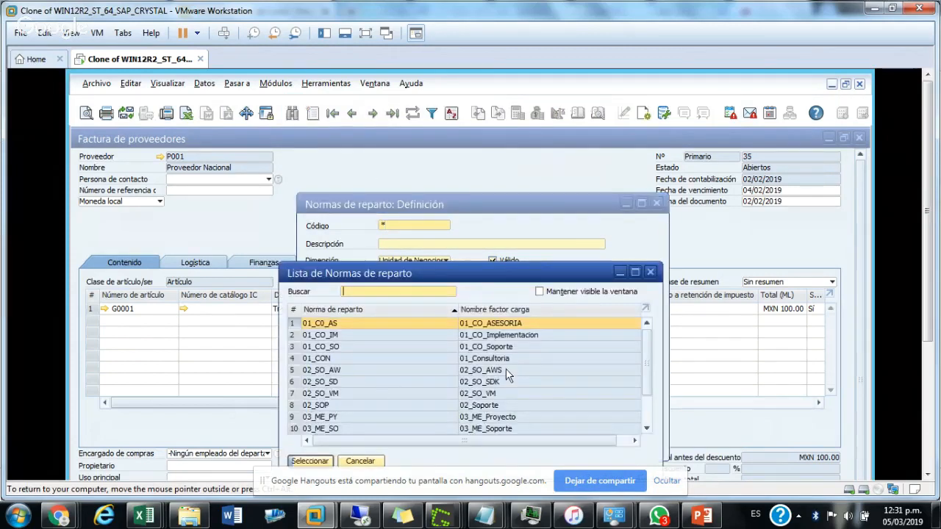
left_click_drag(645, 348, 647, 393)
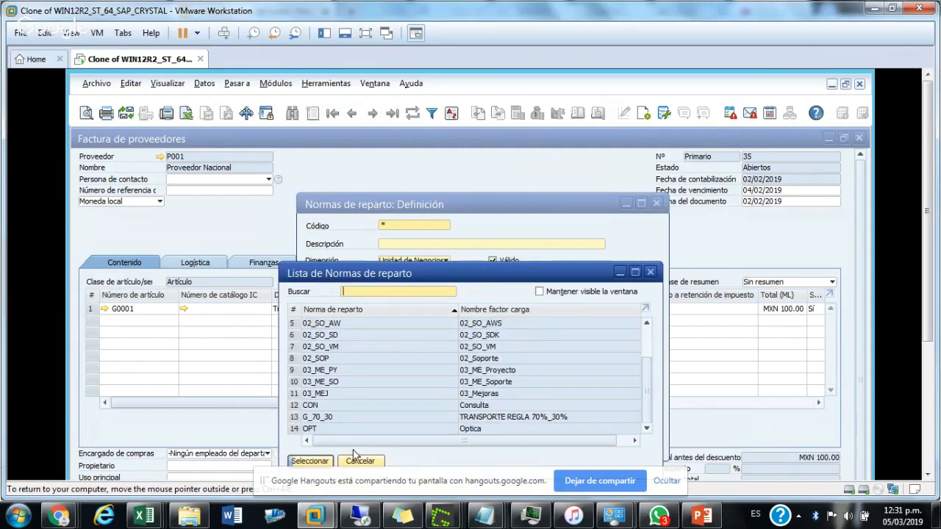
double_click(343, 419)
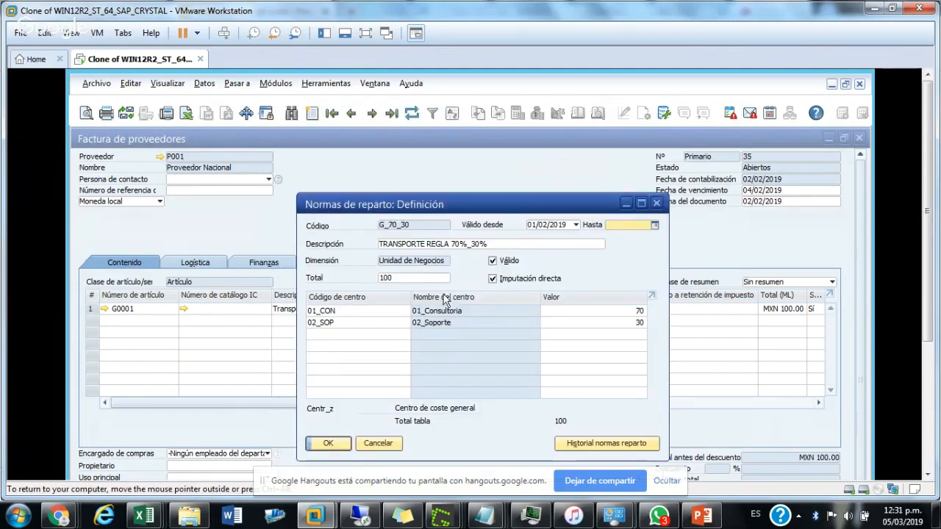
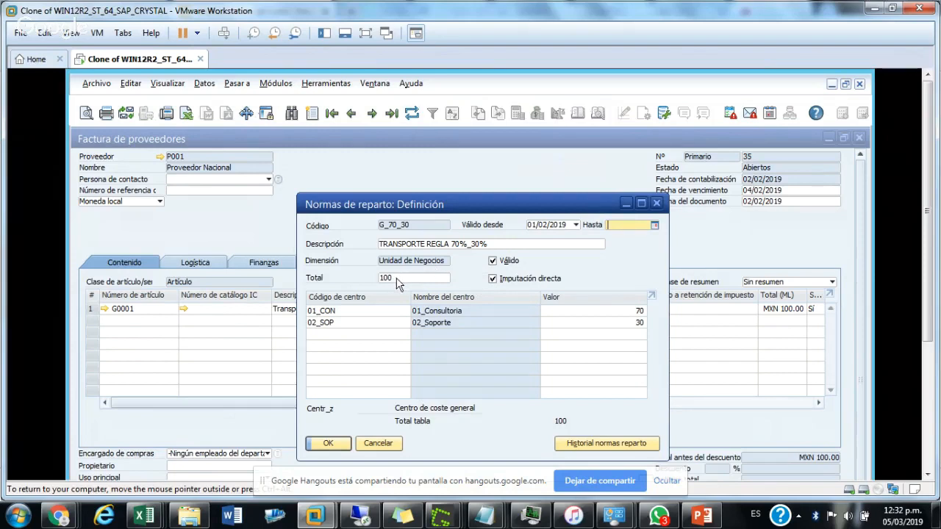
left_click(371, 311)
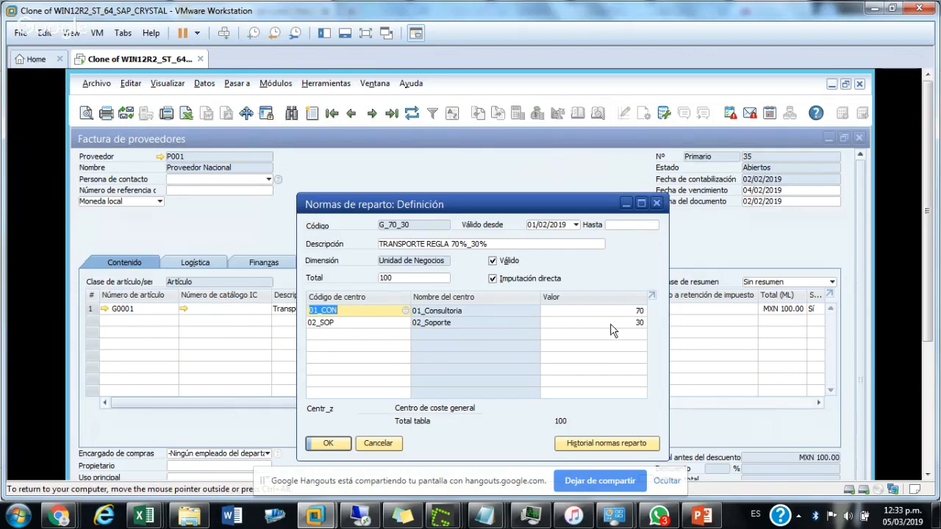
left_click(328, 443)
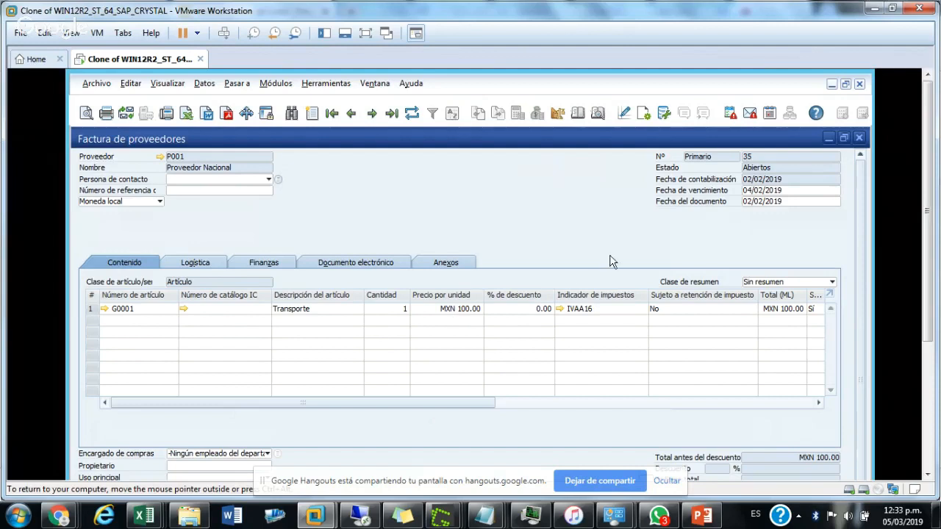
left_click(276, 85)
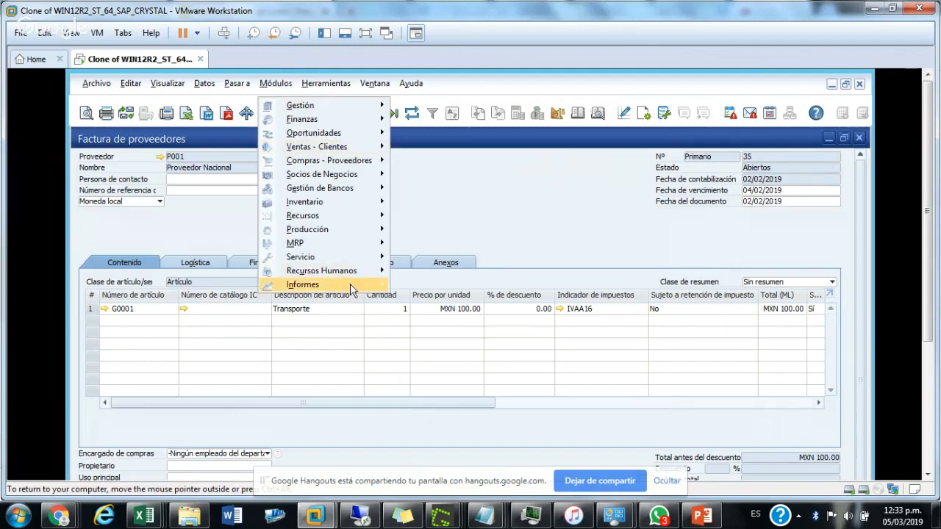
mouse_move(350, 286)
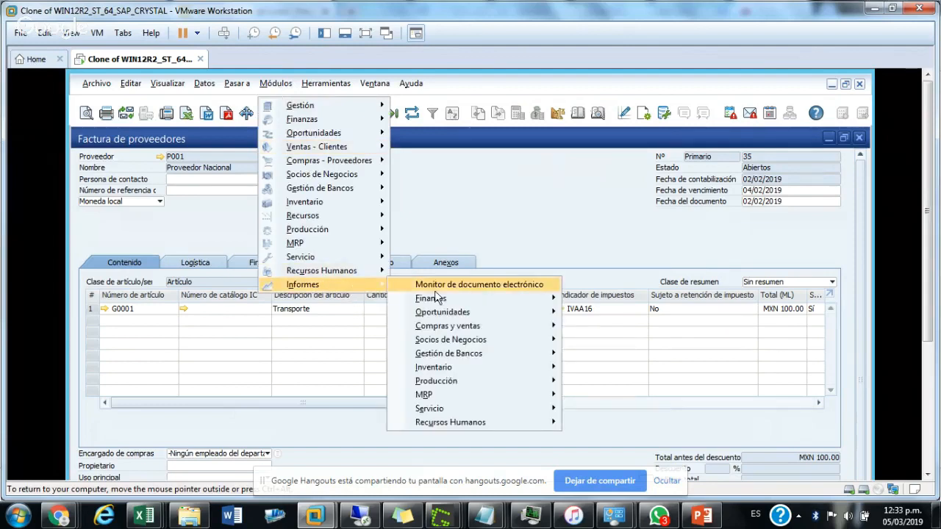
mouse_move(452, 303)
mouse_move(591, 314)
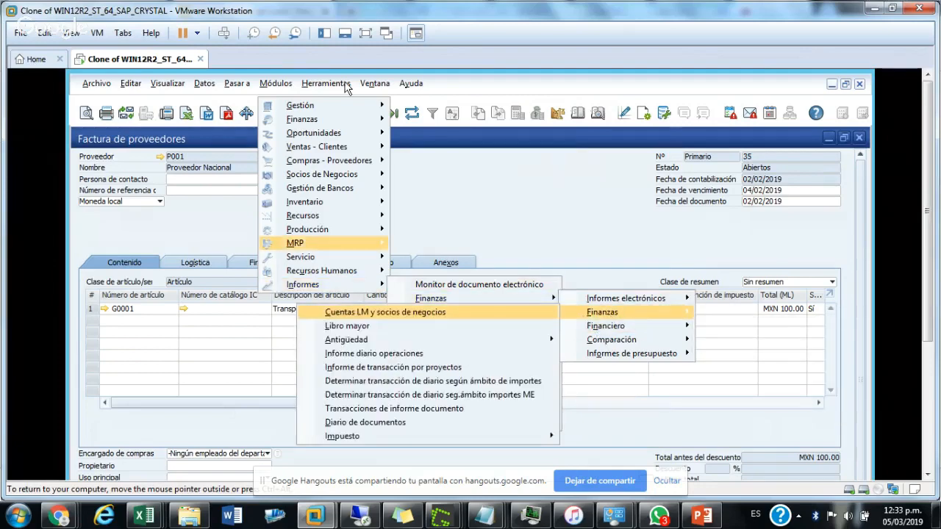
mouse_move(243, 83)
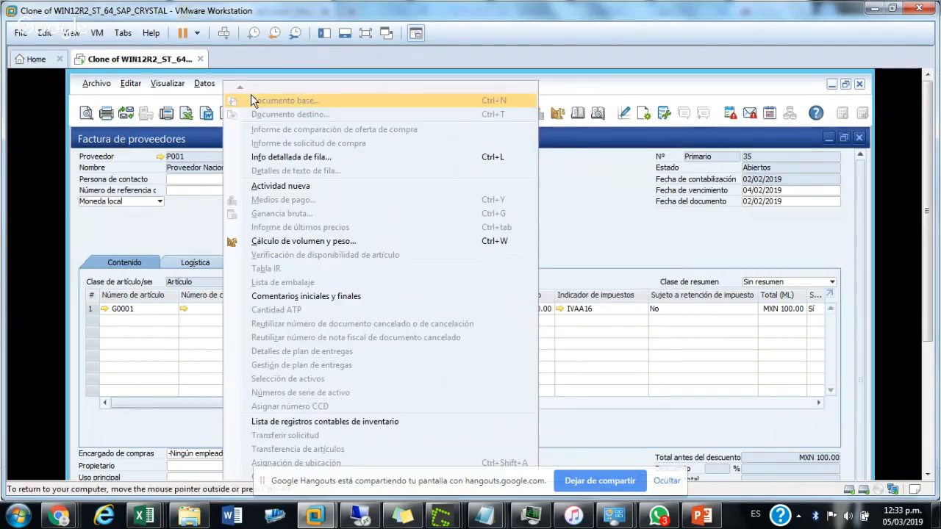
left_click(197, 220)
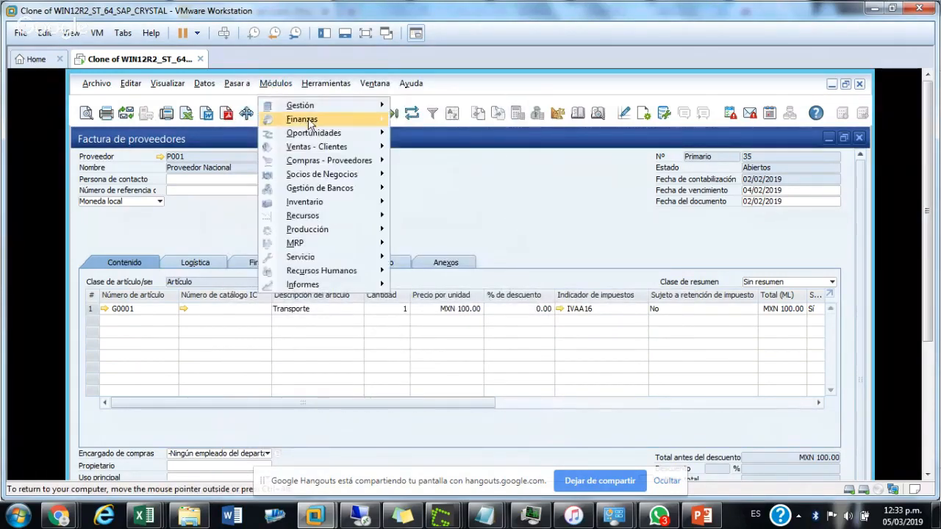
mouse_move(307, 122)
mouse_move(527, 342)
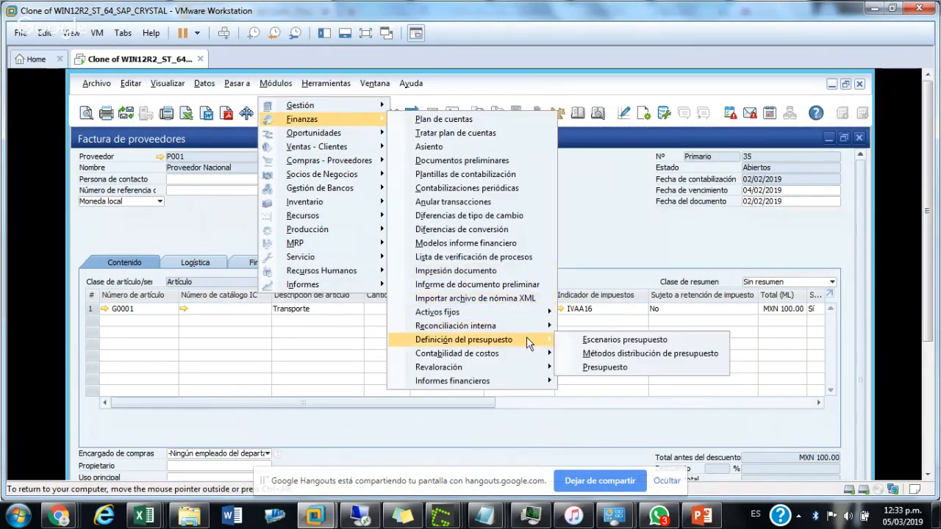
mouse_move(535, 360)
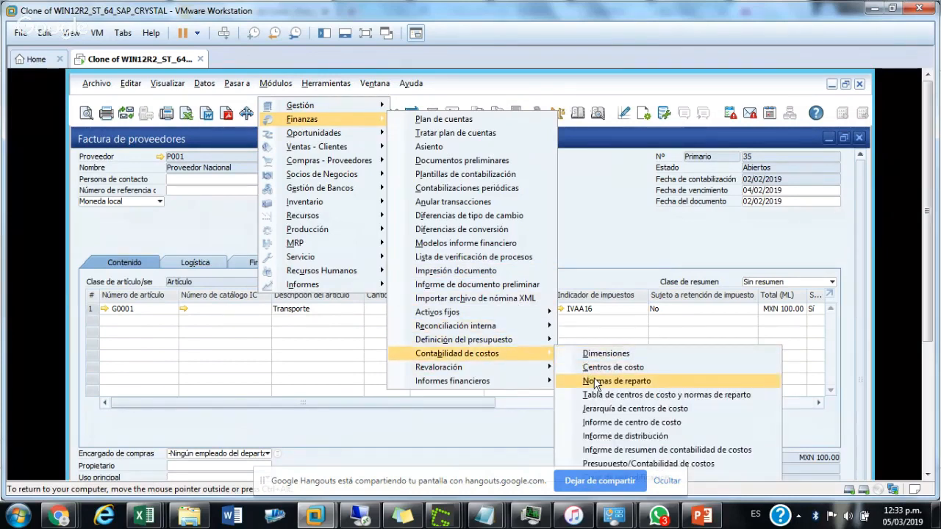
left_click(611, 409)
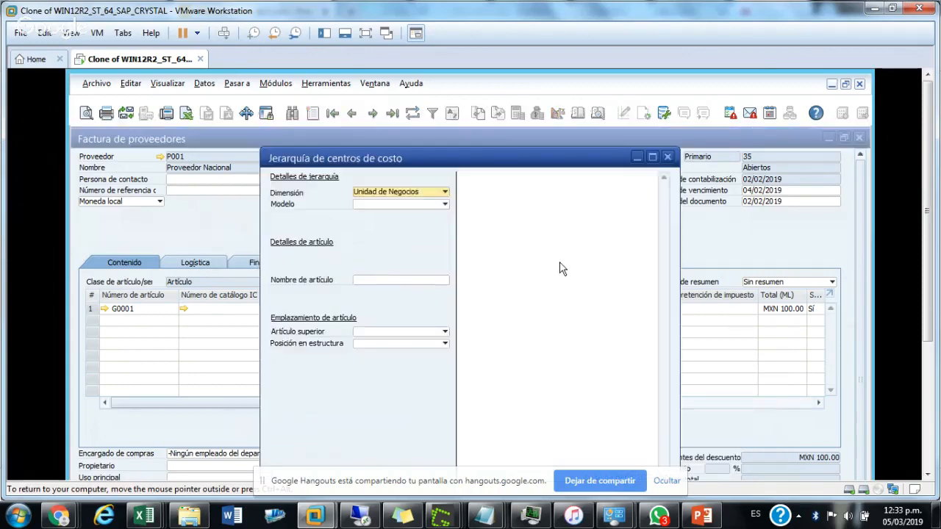
left_click(668, 157)
Step: Open the Informe de centro de costo criteria and limit the posting date range to 02/02/2019 through 02/02/2019
left_click(273, 84)
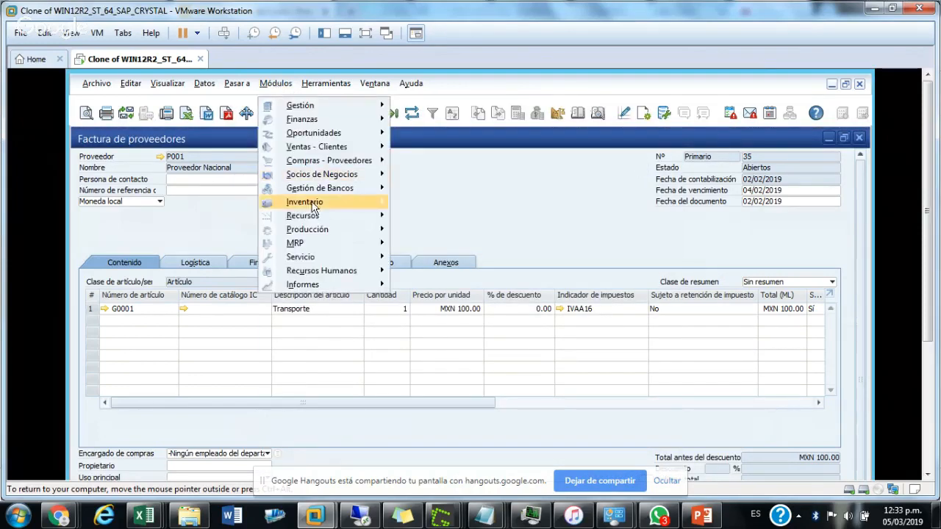
mouse_move(363, 120)
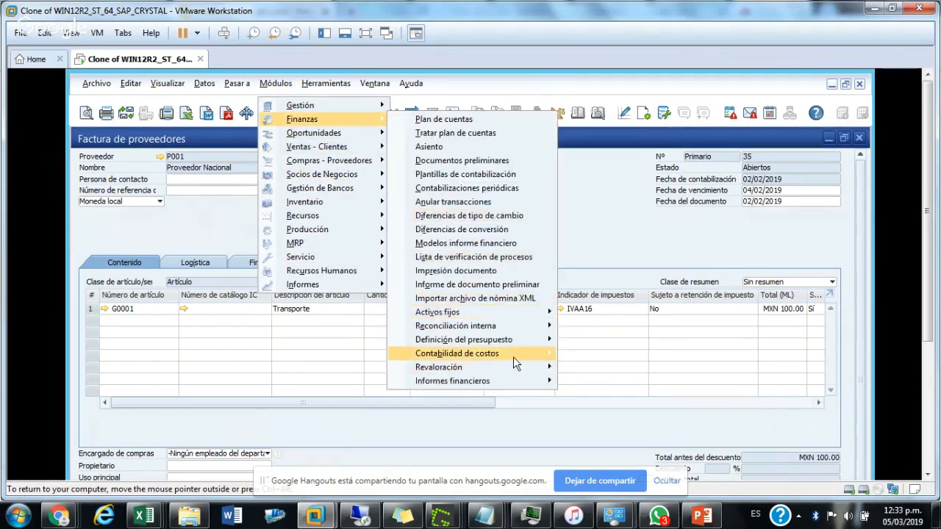
mouse_move(553, 361)
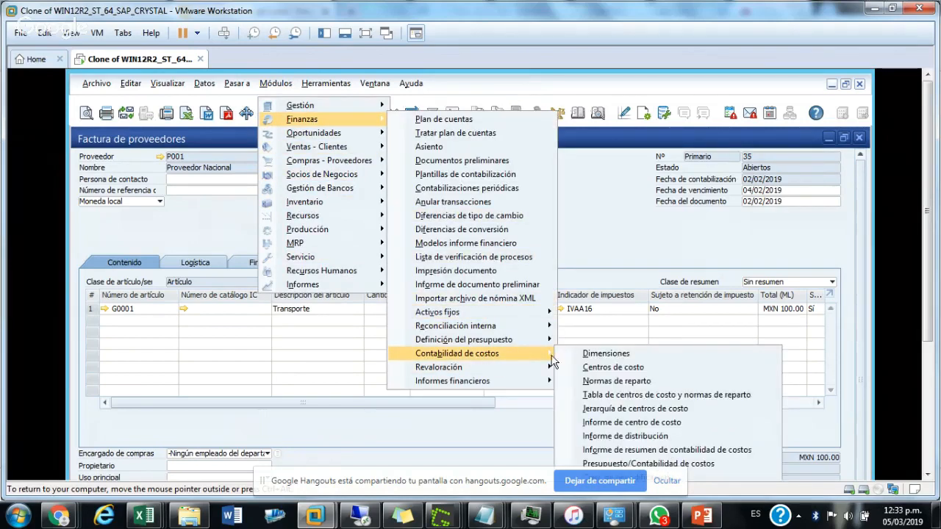
left_click(618, 423)
double_click(468, 323)
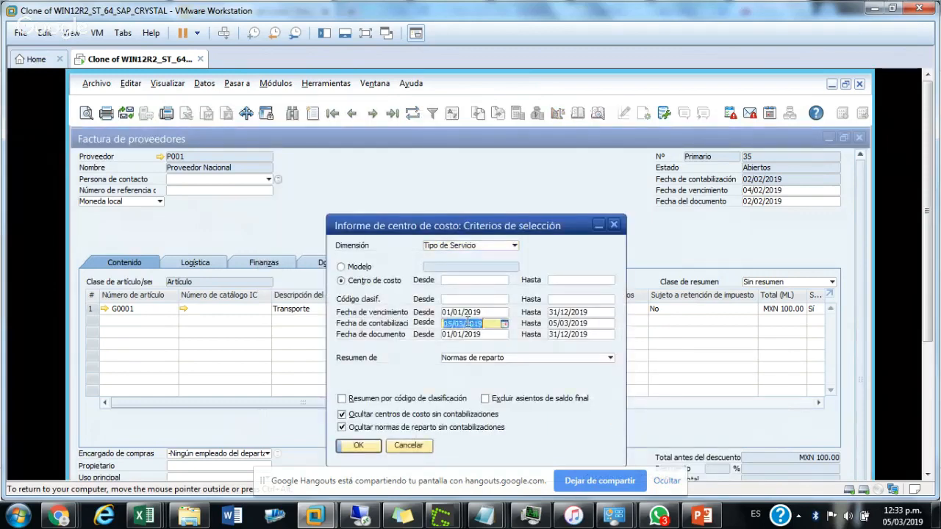
type("02")
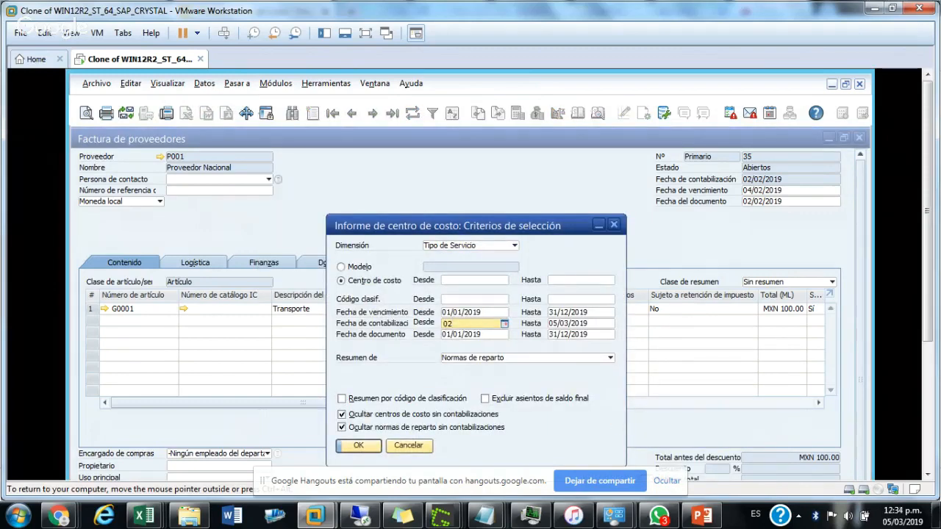
type("02")
key("Tab")
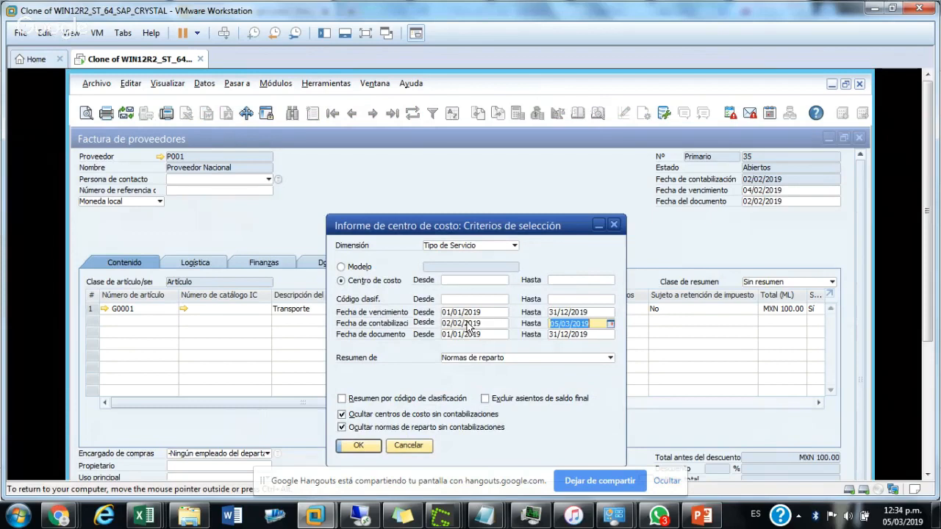
type("0202")
key("Tab")
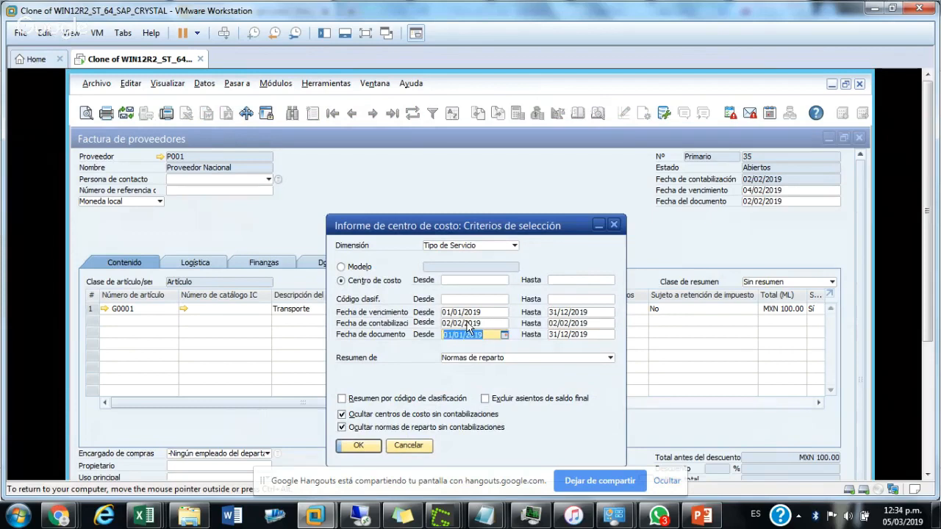
Step: Run the report for the Unidad de Negocios dimension, examine the costs per cost center, and close the report and its criteria
left_click(452, 248)
left_click(448, 257)
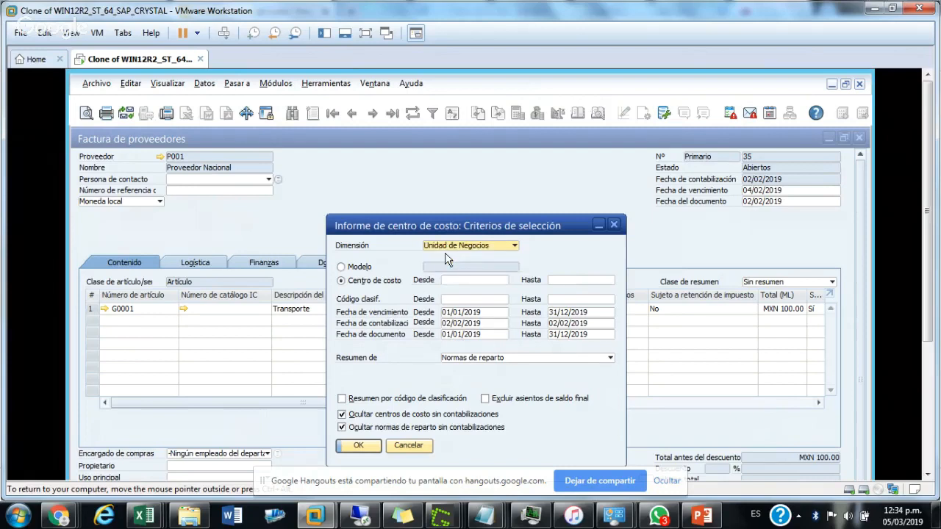
left_click(361, 445)
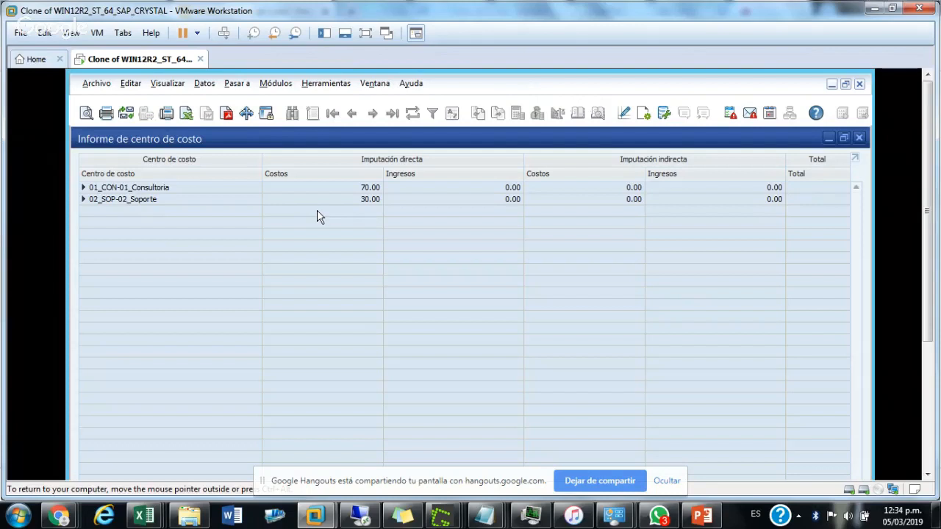
left_click(859, 137)
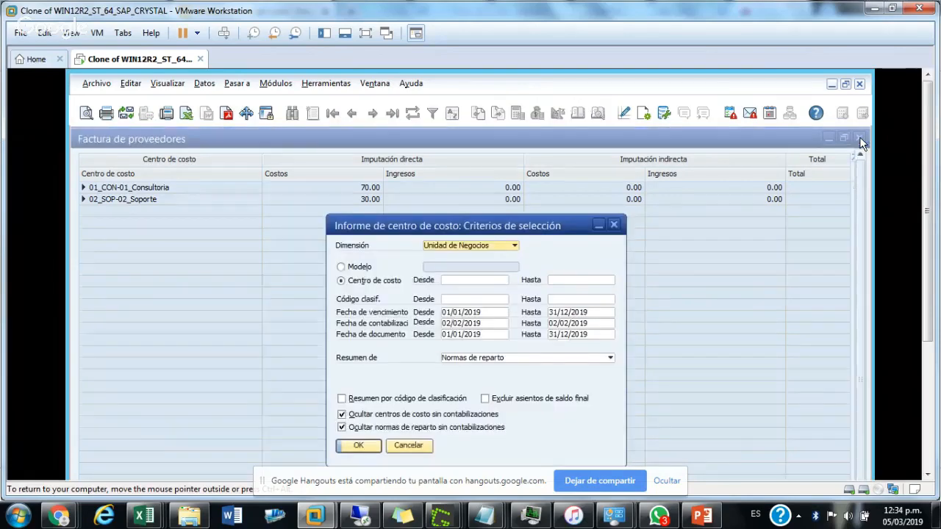
left_click(614, 225)
Step: Open the Plan de cuentas and bring up the Ingresos account 4100-004 INGRESOS POR SERVICIOS
left_click(276, 83)
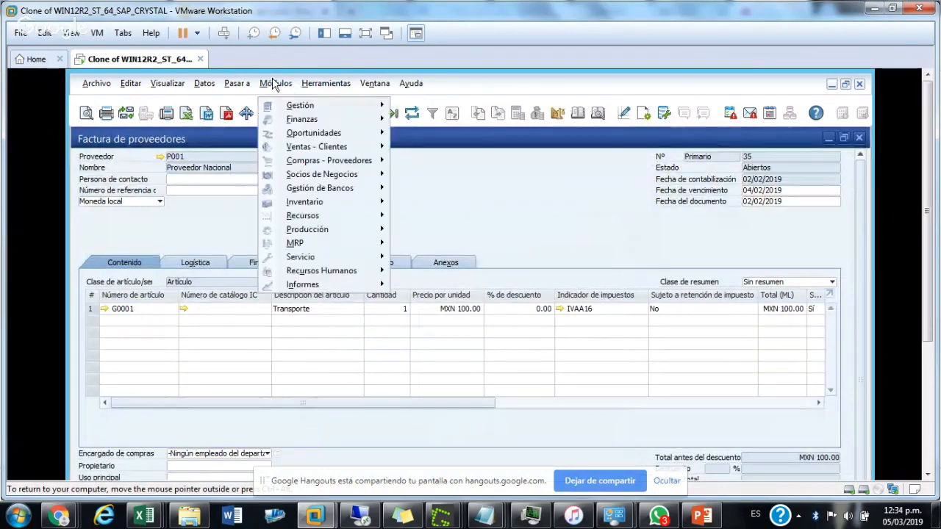
mouse_move(323, 120)
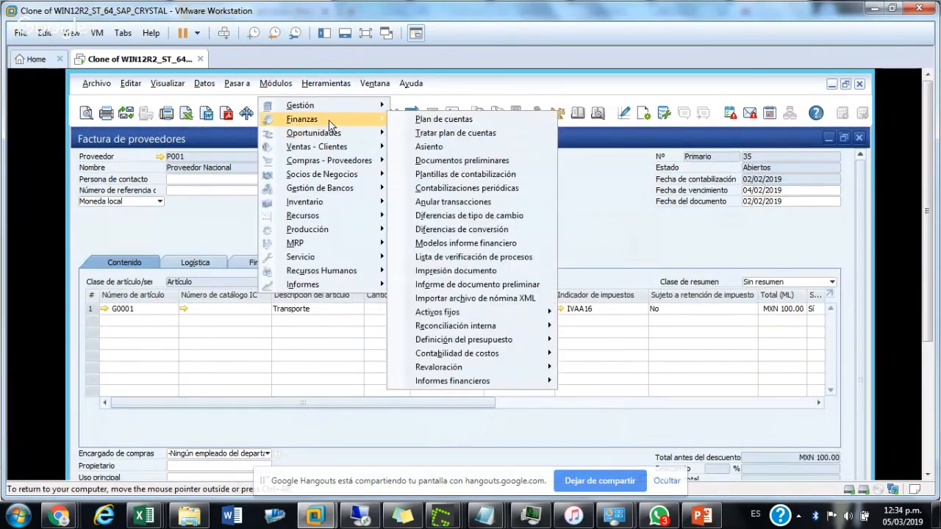
left_click(435, 122)
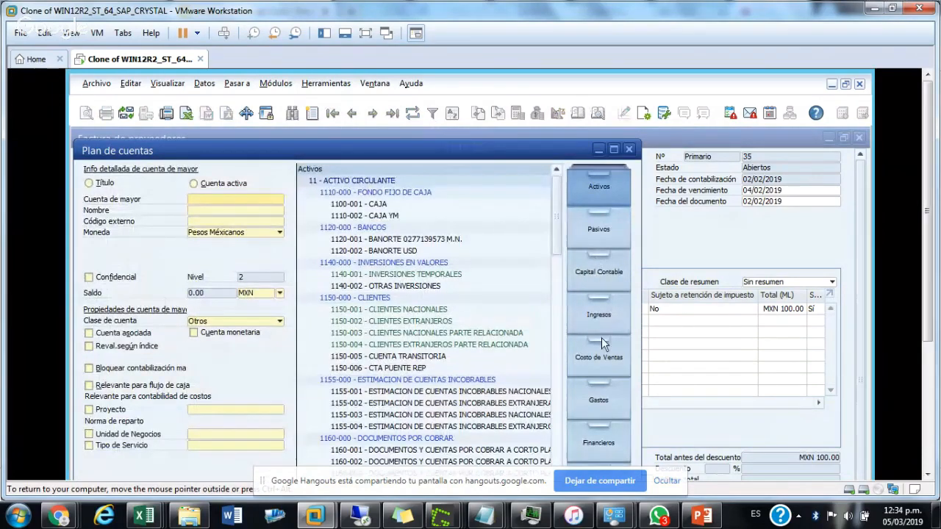
left_click(599, 313)
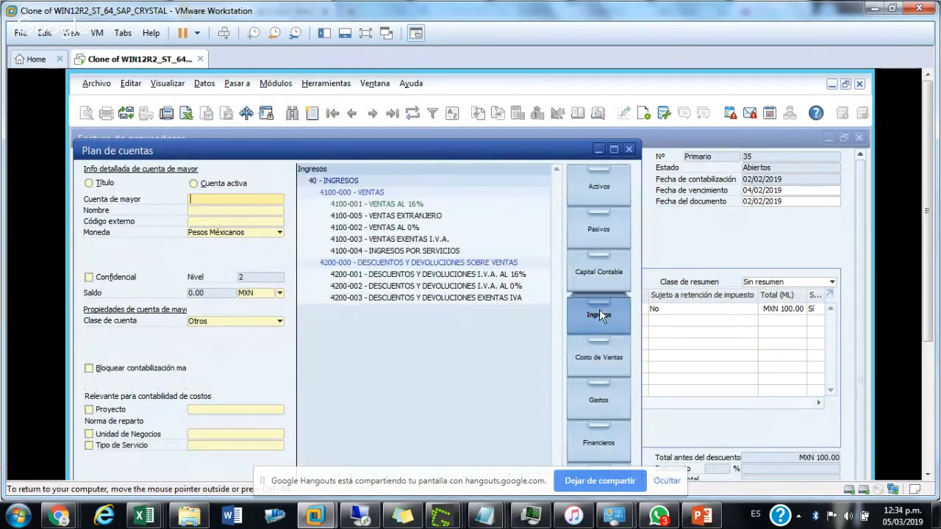
left_click(404, 251)
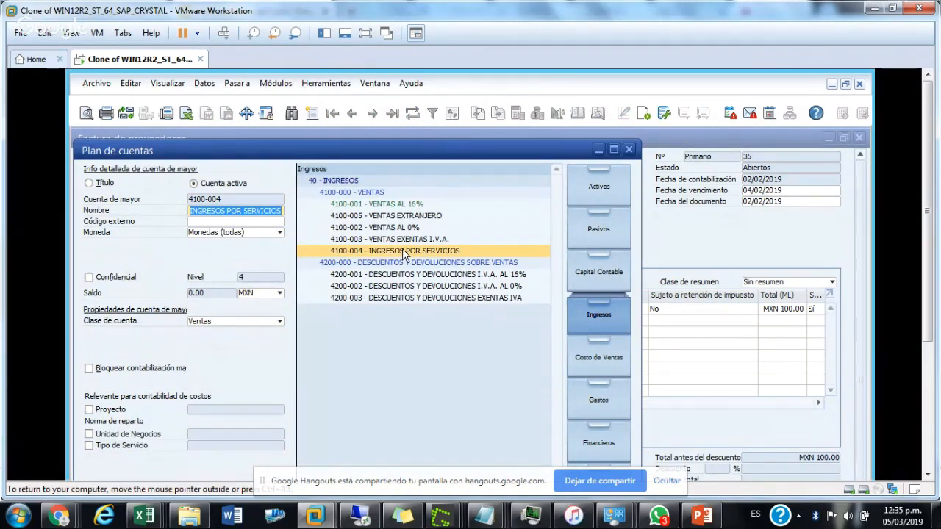
Step: Mark account 4100-004 as relevant for Unidad de Negocios, look over the available allocation rules without choosing one, and close the Plan de cuentas
left_click(89, 435)
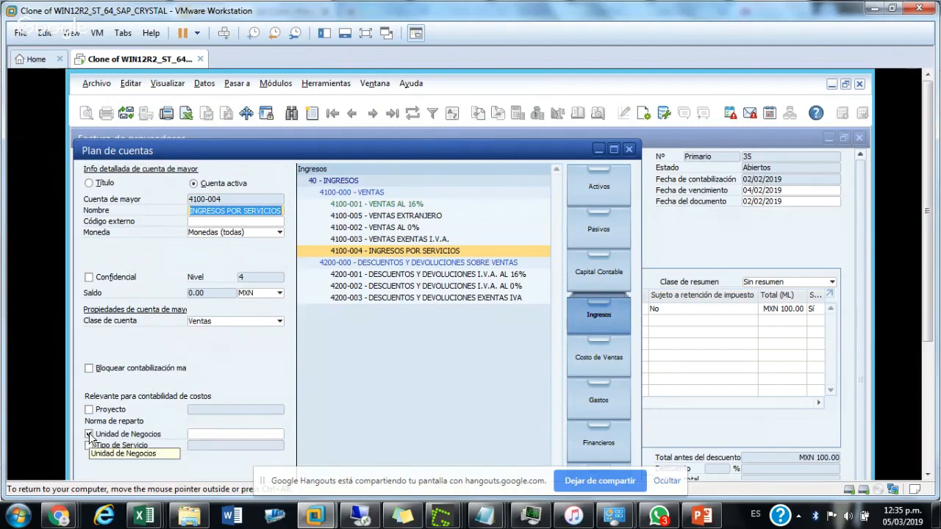
left_click(212, 434)
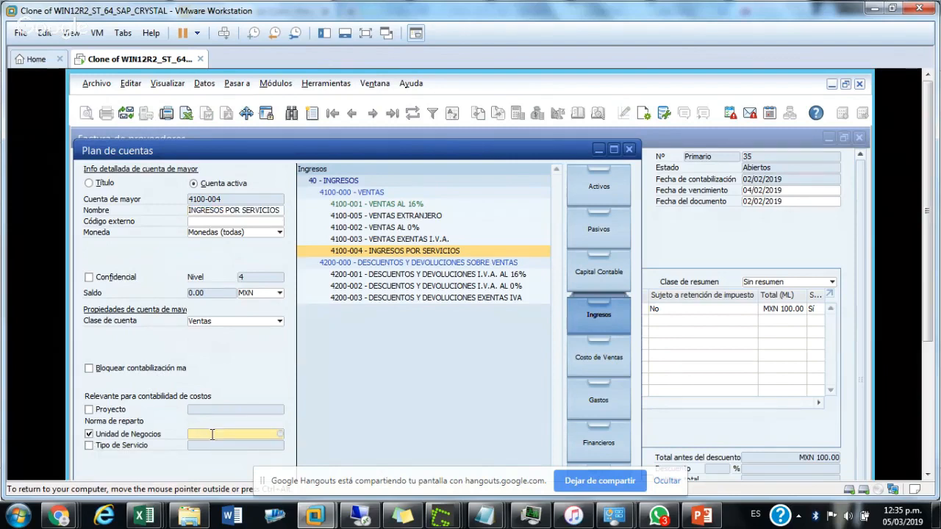
key("Tab")
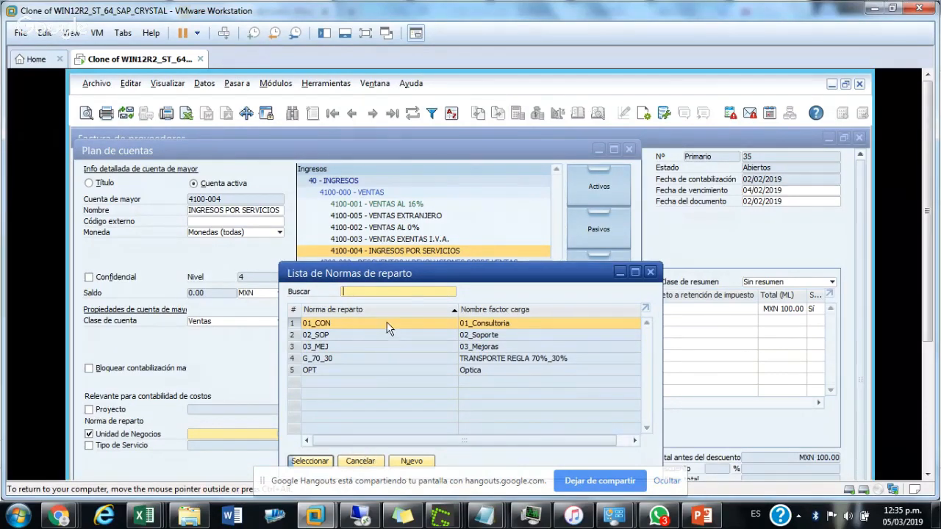
left_click(360, 458)
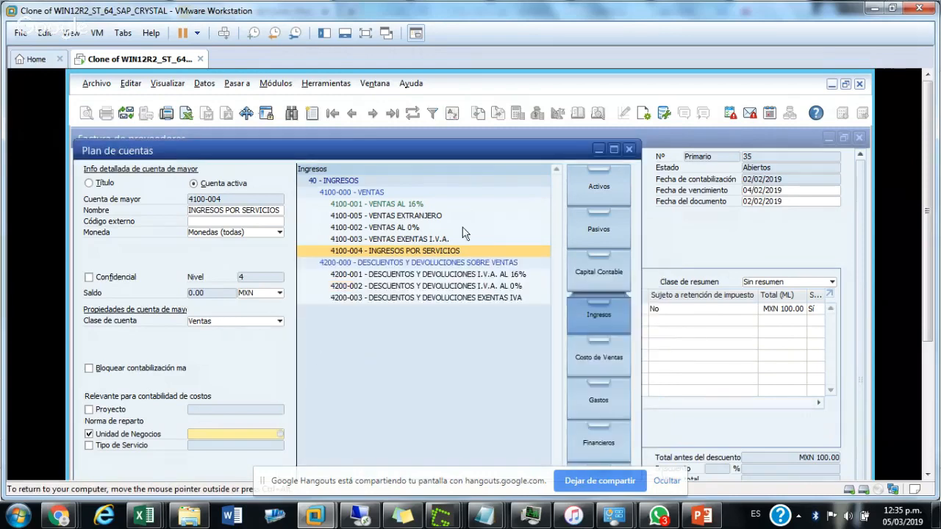
left_click(629, 149)
left_click(414, 403)
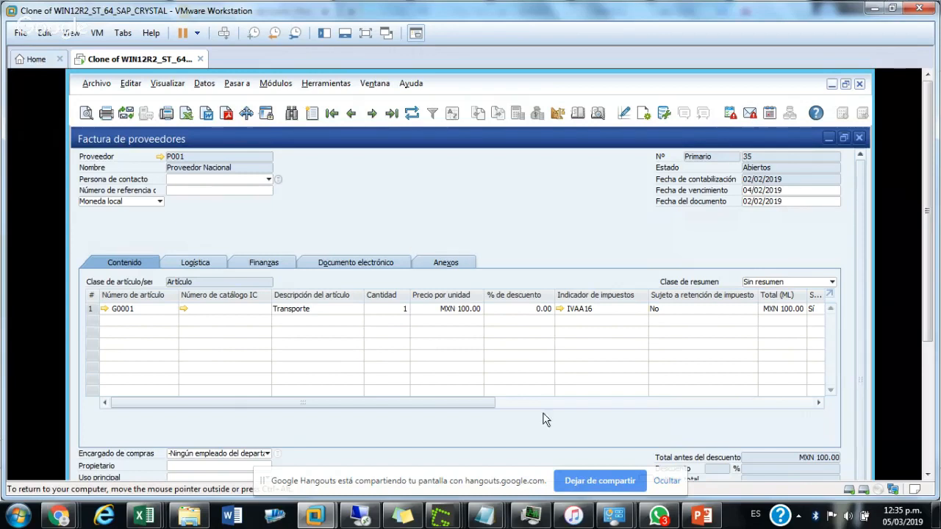
Step: Examine the supplier invoice's line columns and Finanzas details, and close both the invoice and the Normas de reparto form
left_click_drag(488, 407, 662, 406)
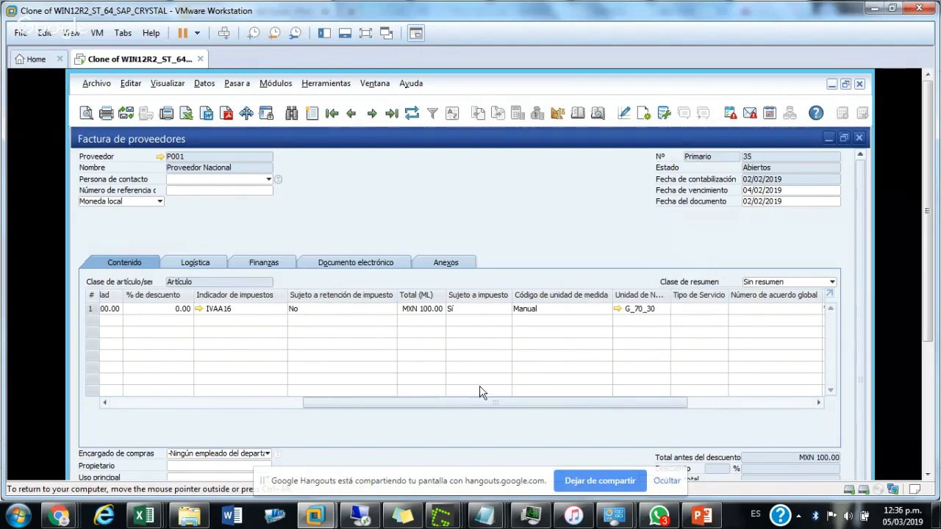
left_click_drag(479, 403, 272, 406)
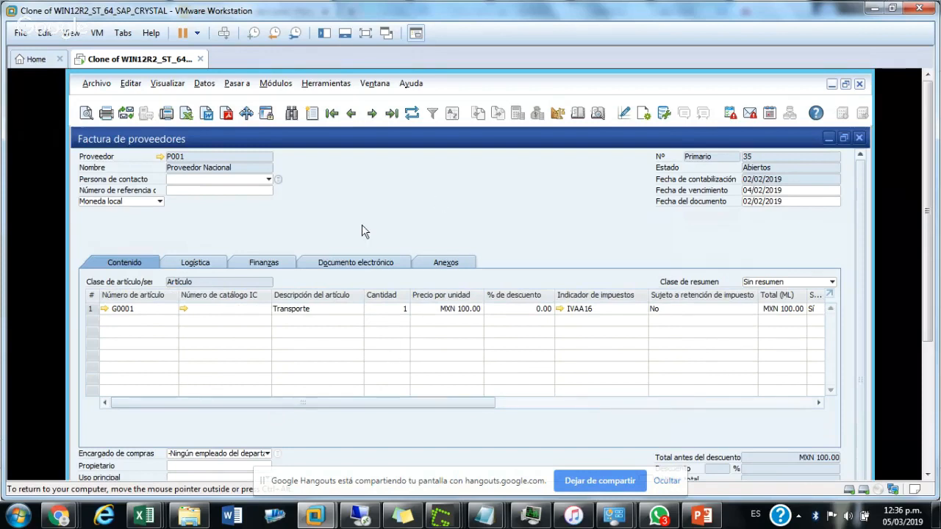
left_click(278, 266)
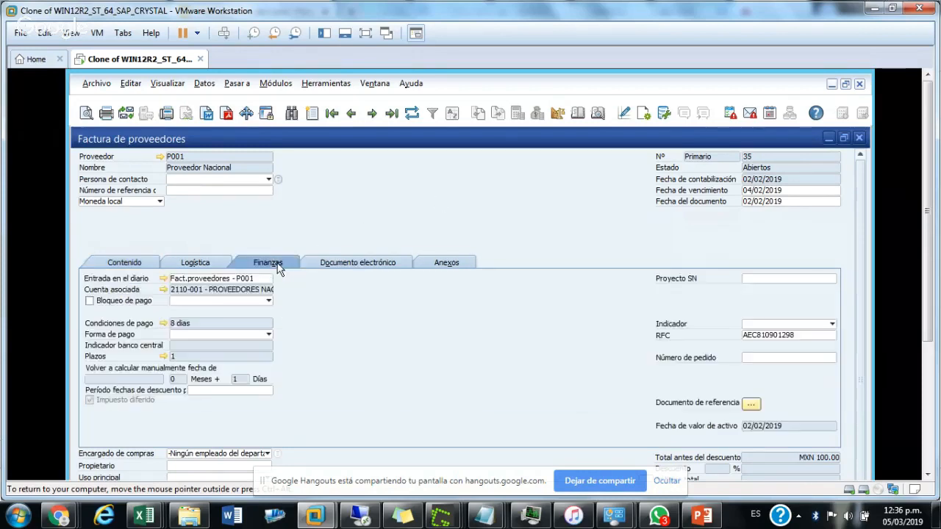
left_click(123, 266)
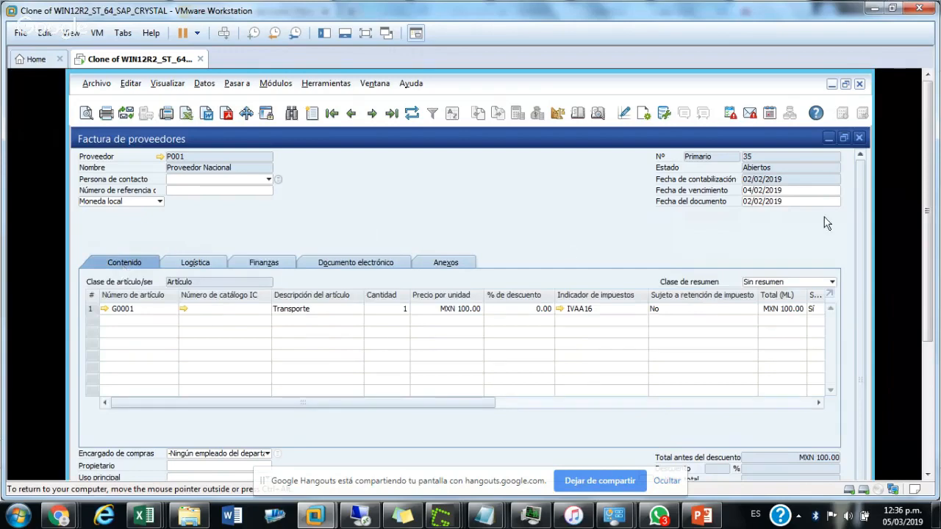
left_click(859, 138)
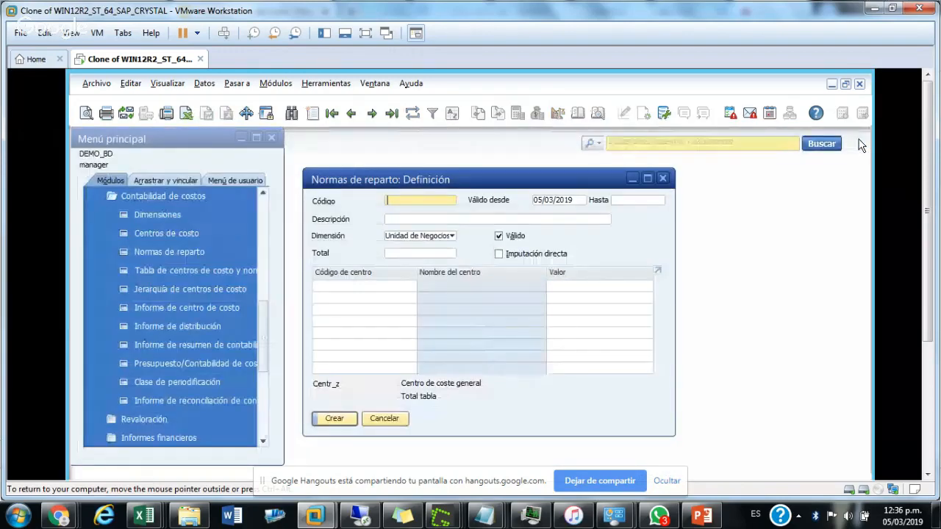
left_click(384, 419)
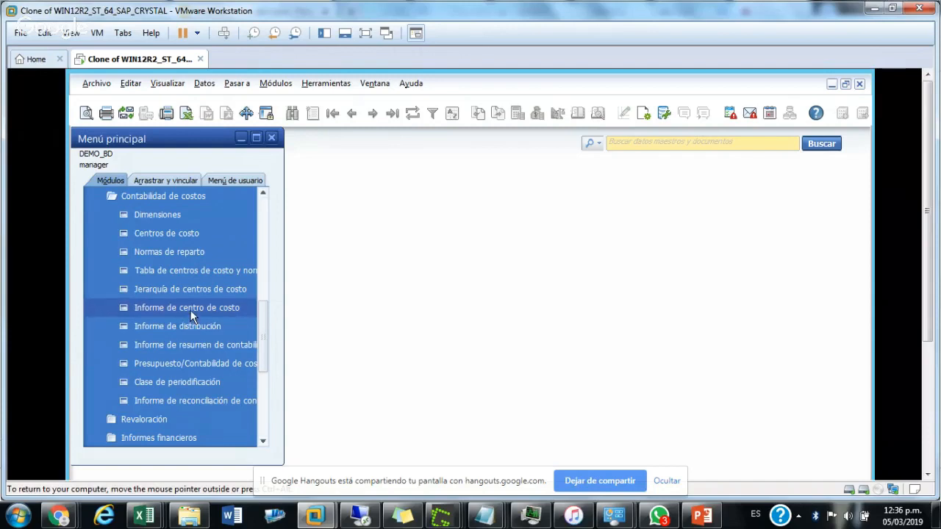
Step: Open the Cuenta de pérdidas y ganancias selection criteria from the financial reports and bring up its extended criteria
left_click(271, 86)
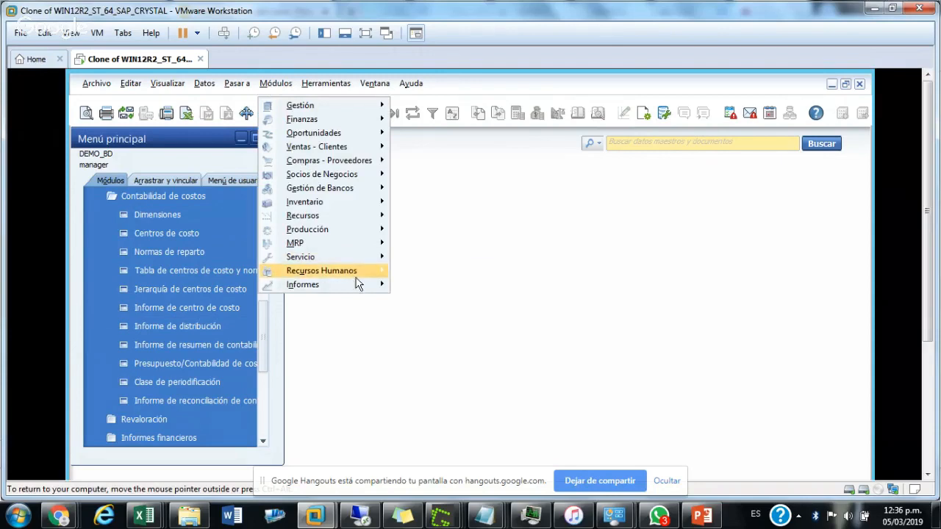
mouse_move(361, 288)
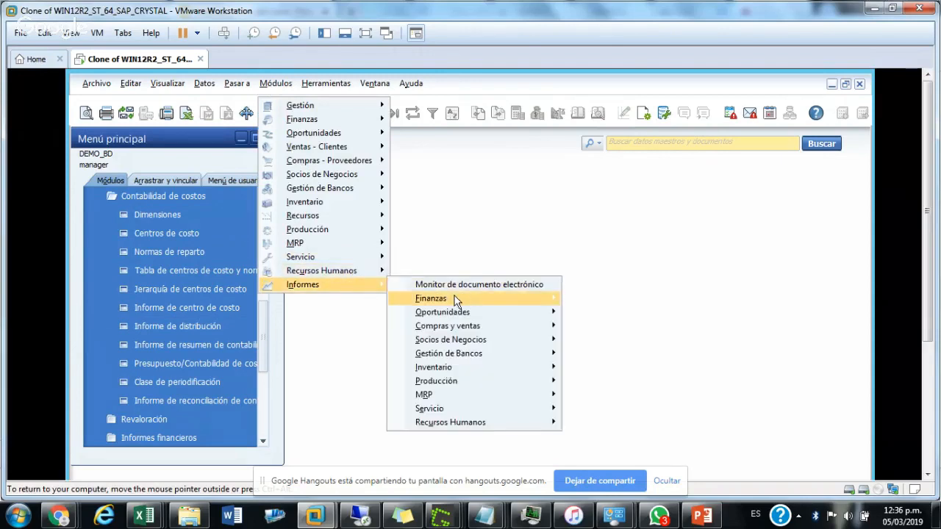
mouse_move(456, 299)
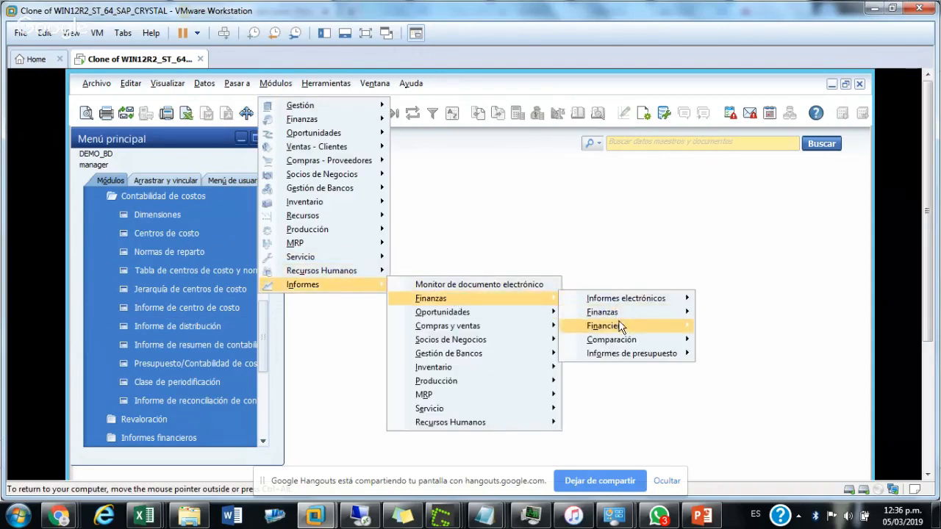
mouse_move(620, 327)
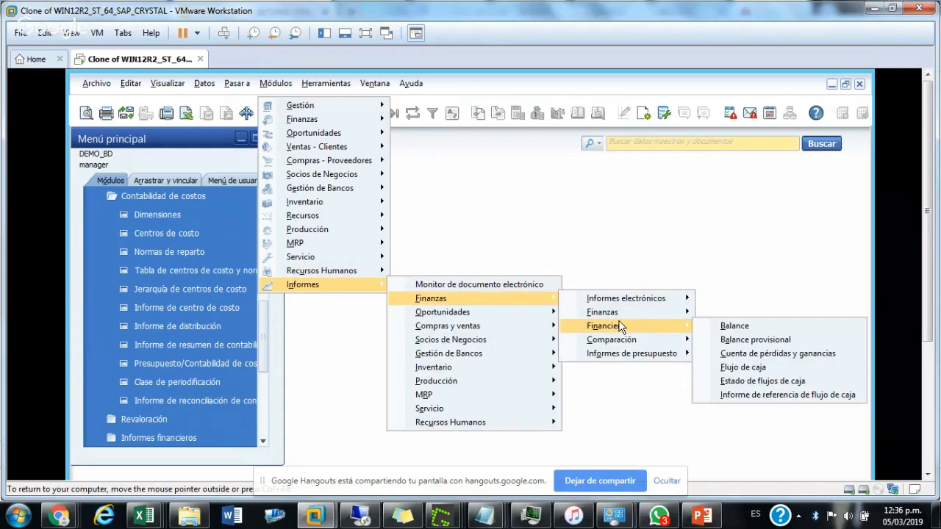
left_click(757, 356)
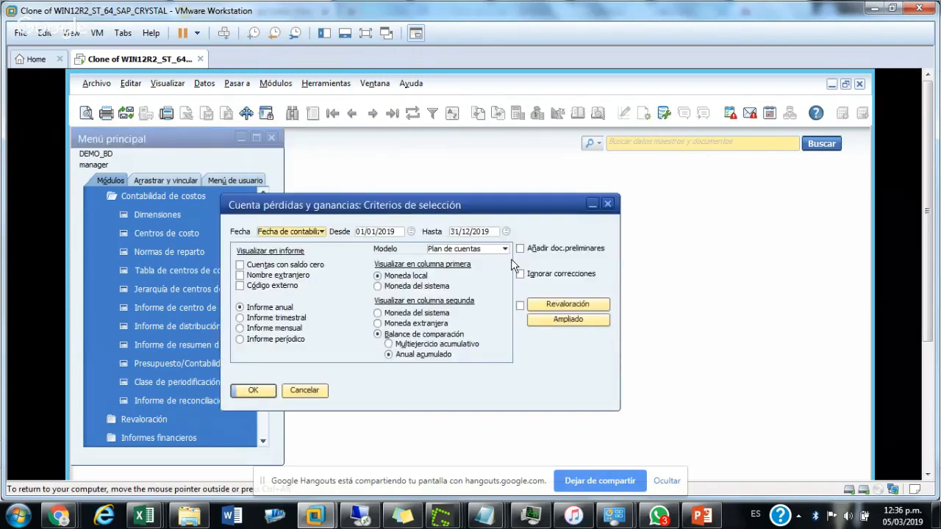
left_click(557, 322)
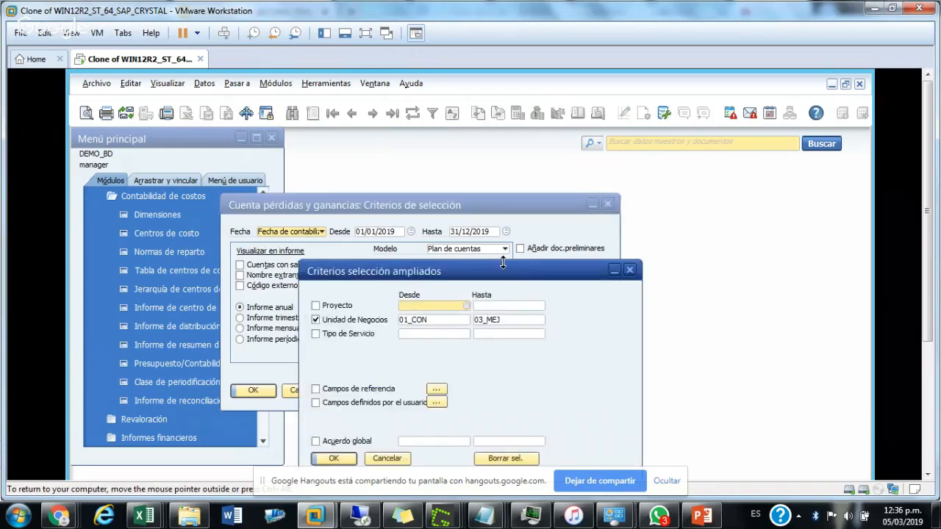
left_click_drag(512, 272, 580, 224)
left_click_drag(635, 192, 647, 173)
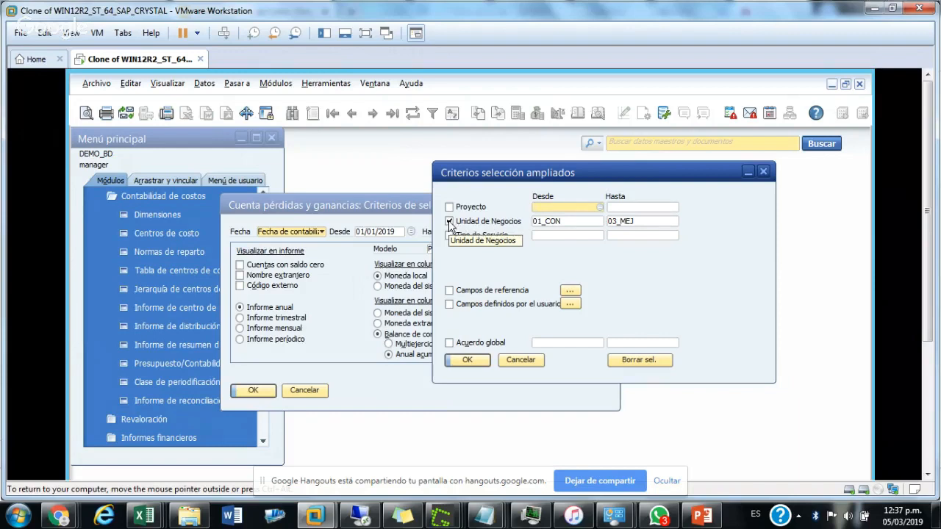
Step: Limit the Unidad de Negocios range to 01_CON through 01_CON and update the extended selection criteria
left_click(449, 221)
left_click(557, 222)
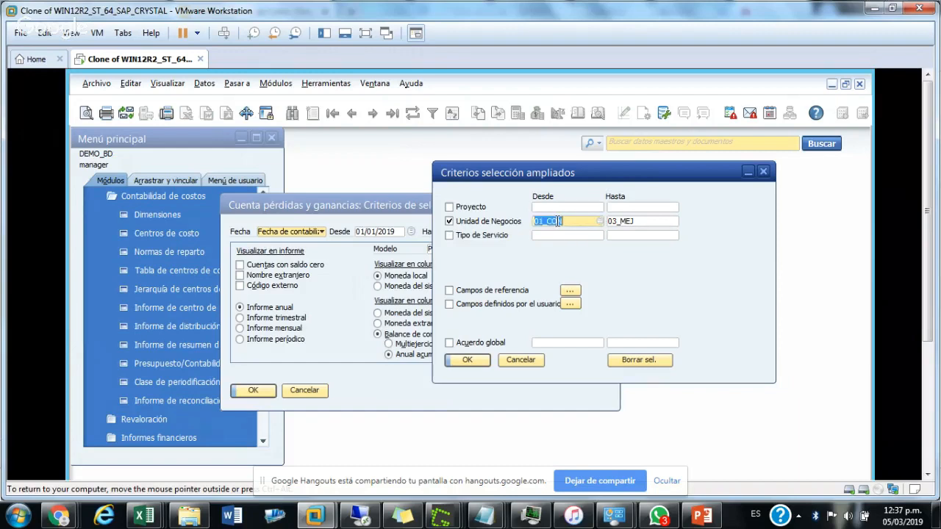
left_click(626, 220)
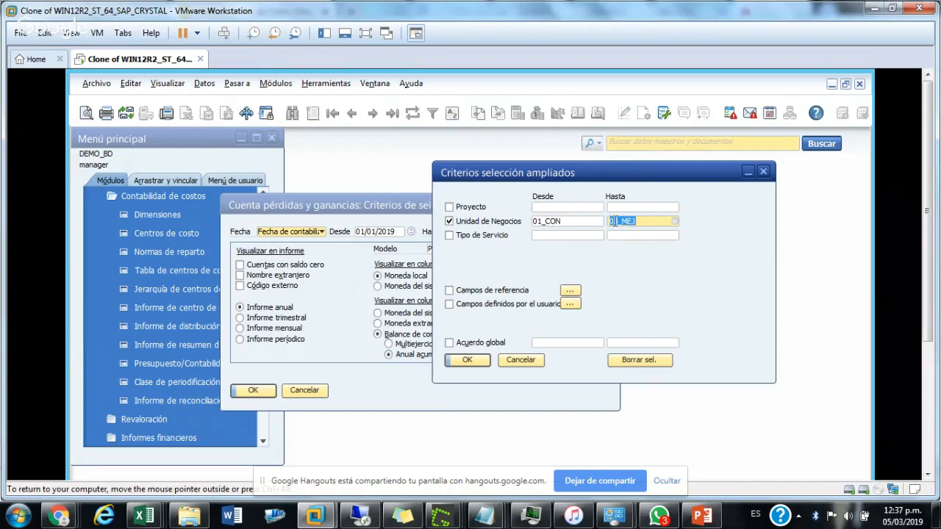
key("BackSpace")
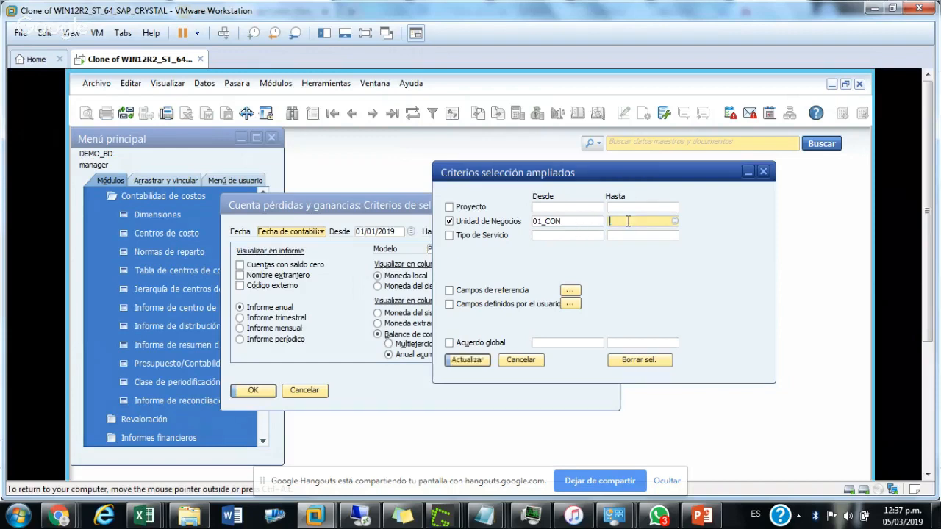
key("Tab")
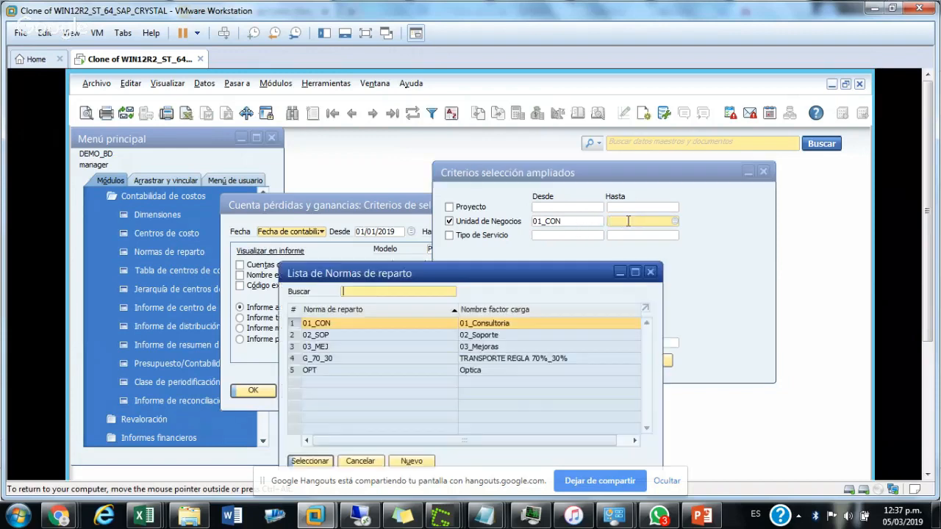
double_click(346, 326)
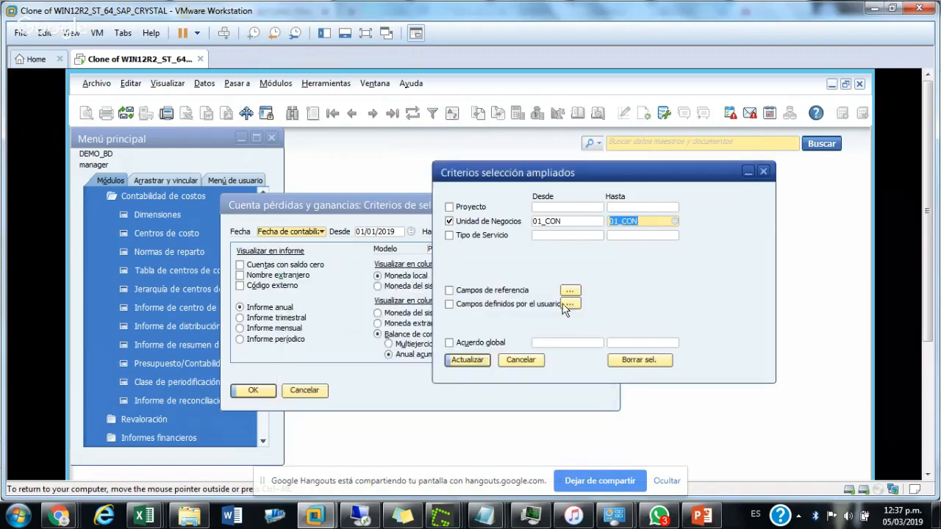
left_click(468, 360)
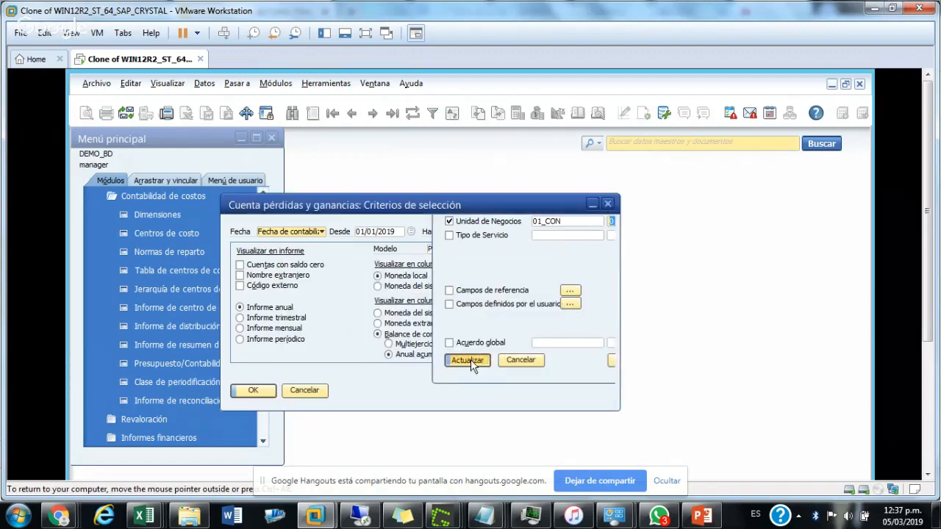
Step: Run the profit and loss report, examine the balances by account group, return to its selection criteria and close them
left_click(253, 391)
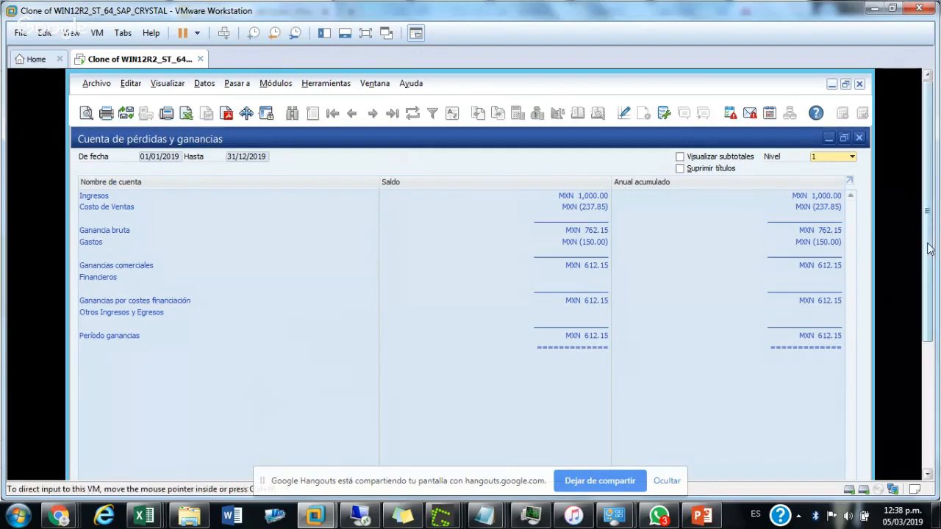
mouse_move(928, 250)
left_mouse_down()
mouse_move(927, 312)
mouse_move(926, 252)
left_mouse_up()
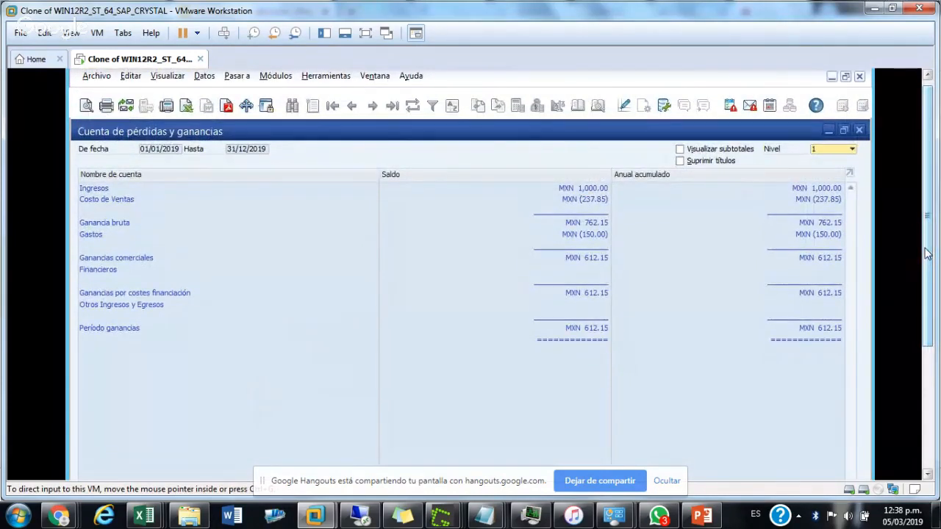
left_click_drag(928, 253, 927, 364)
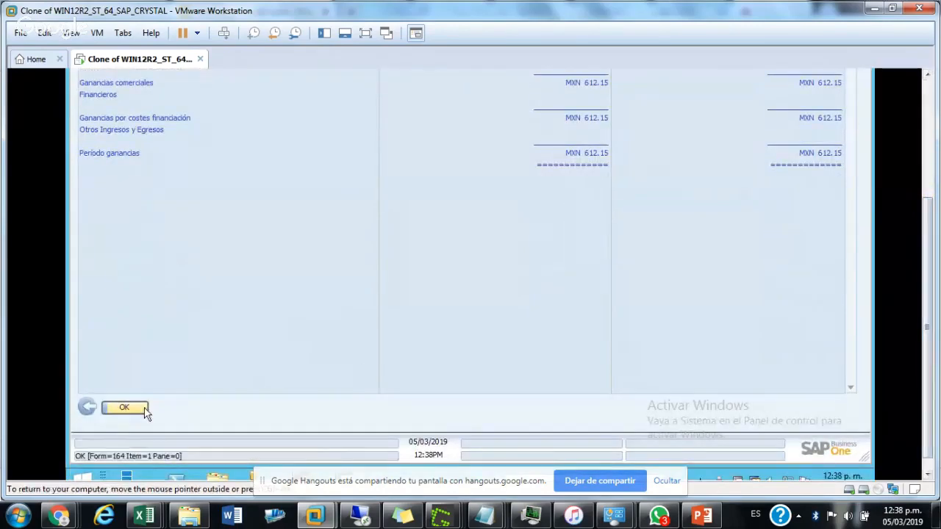
left_click(88, 408)
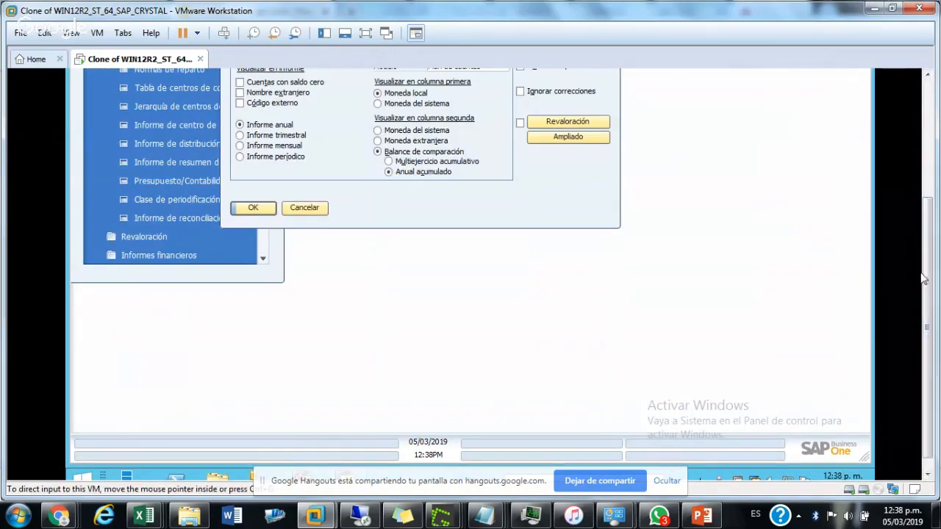
left_click_drag(927, 284, 928, 196)
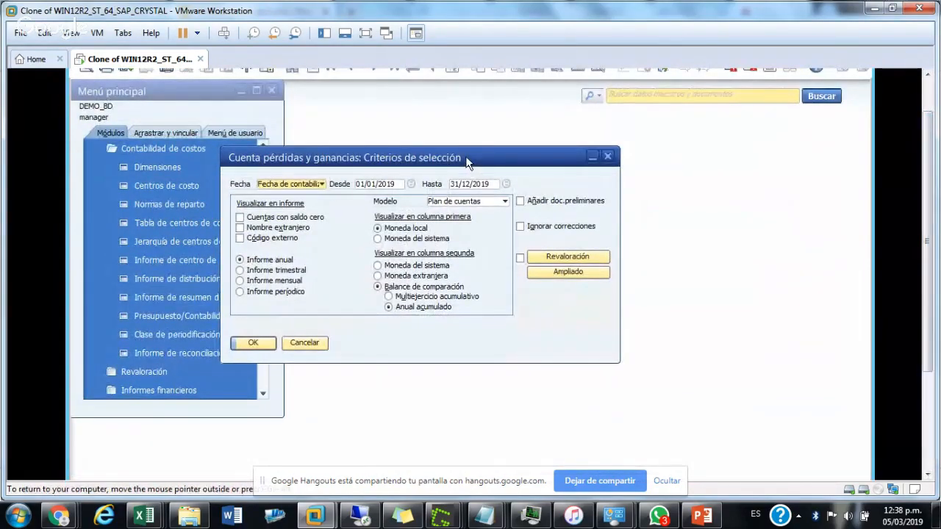
left_click_drag(467, 159, 540, 161)
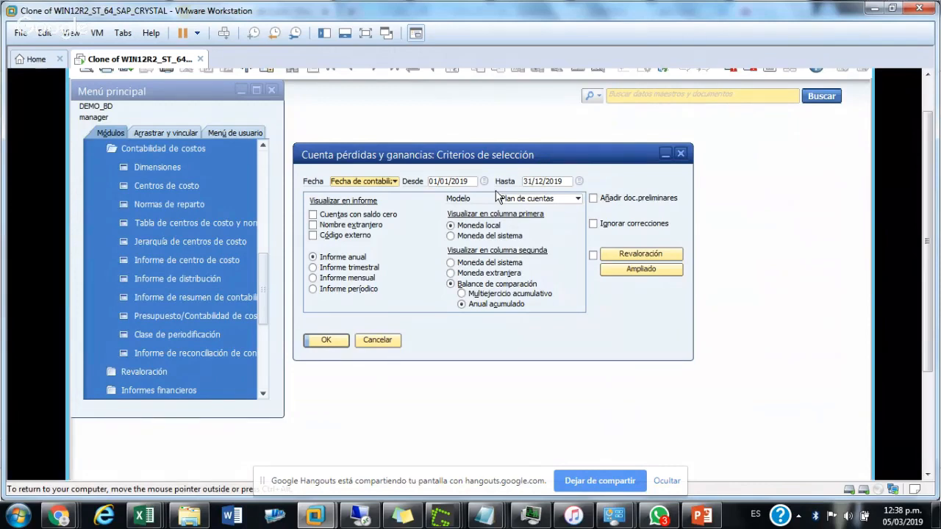
left_click(378, 343)
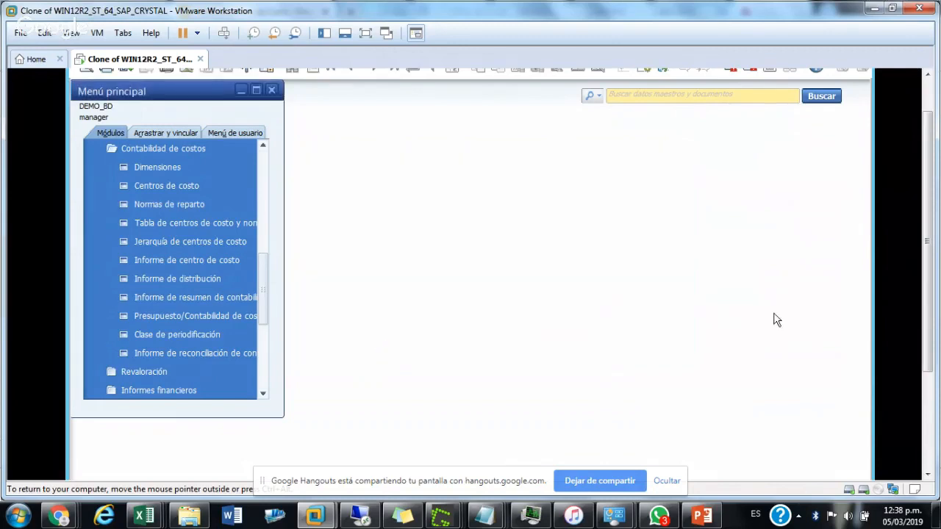
Step: Collapse the Contabilidad de costos folder in the Menú principal and return to the start of the Finanzas entries
left_click_drag(928, 219, 927, 192)
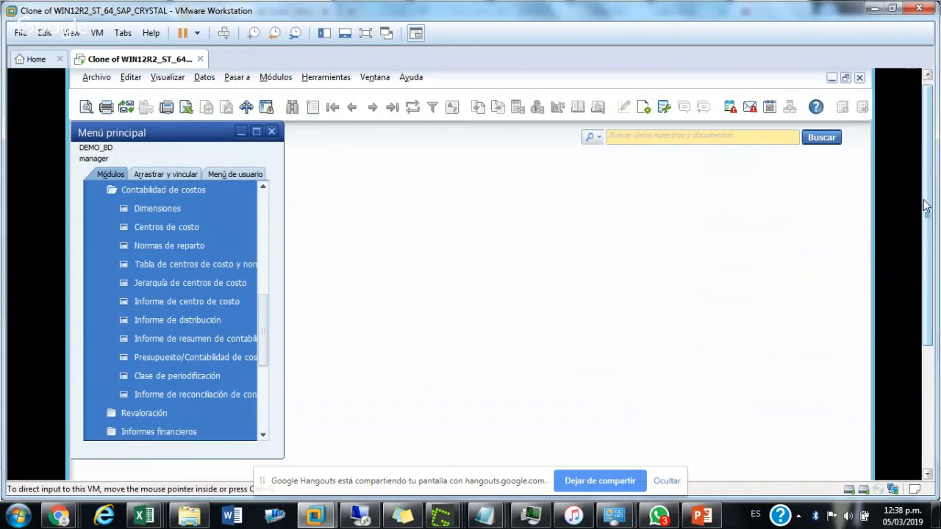
left_click_drag(927, 207, 927, 190)
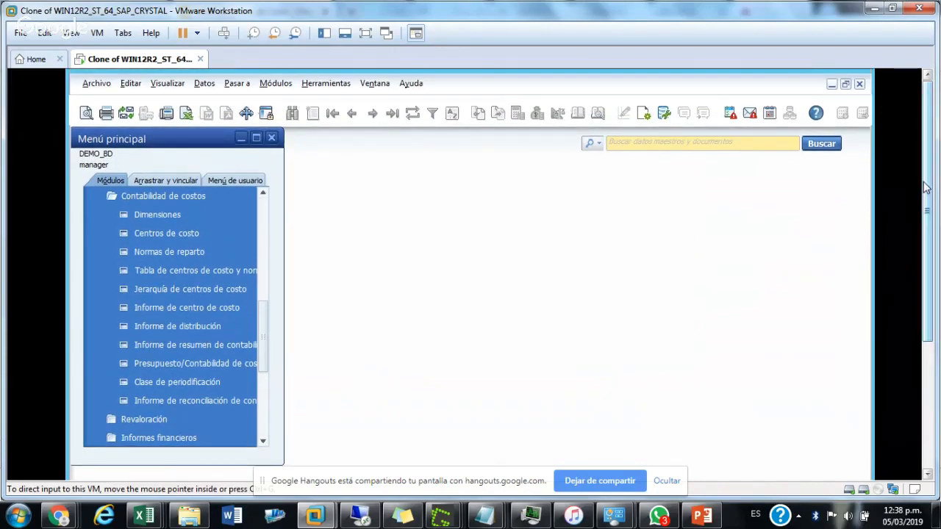
left_click(145, 198)
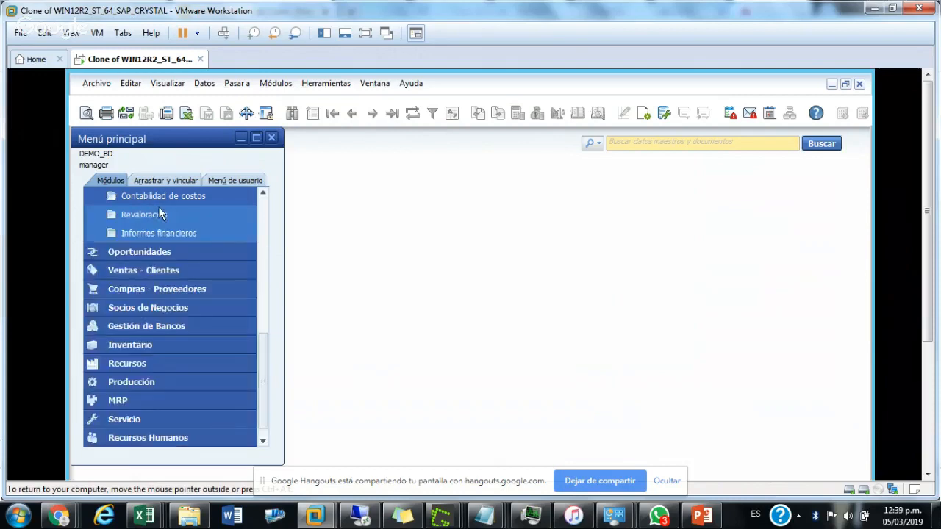
left_click_drag(266, 350, 259, 193)
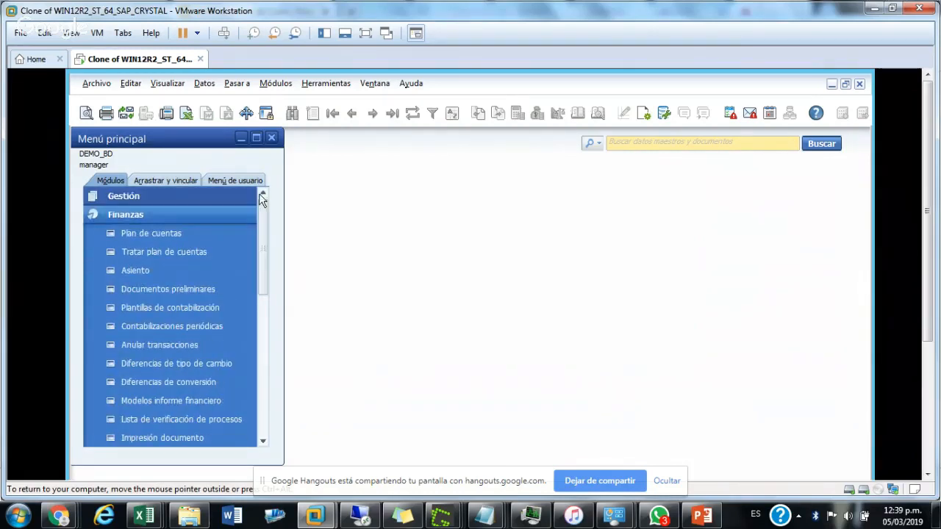
Step: Collapse the Finanzas module and open the cost accounting settings in Parametrizaciones generales under Gestión's system initialization
left_click(137, 217)
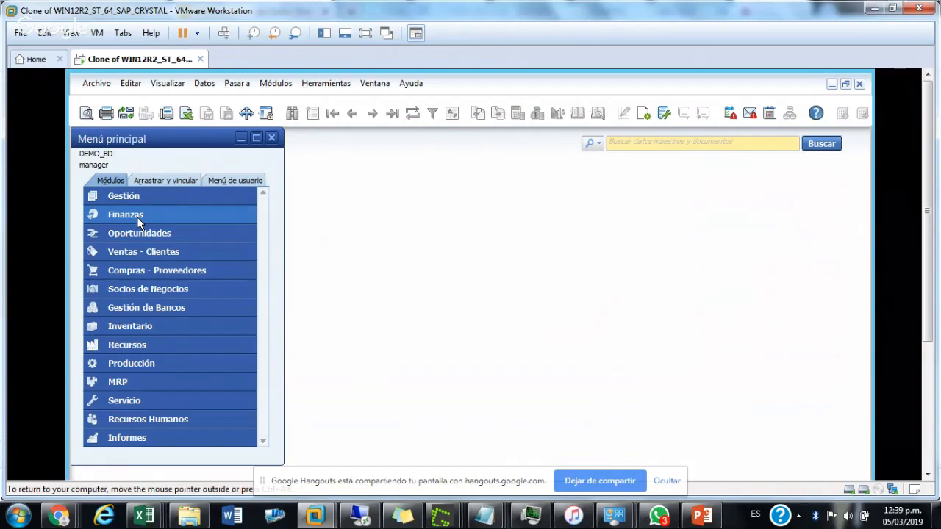
left_click(277, 84)
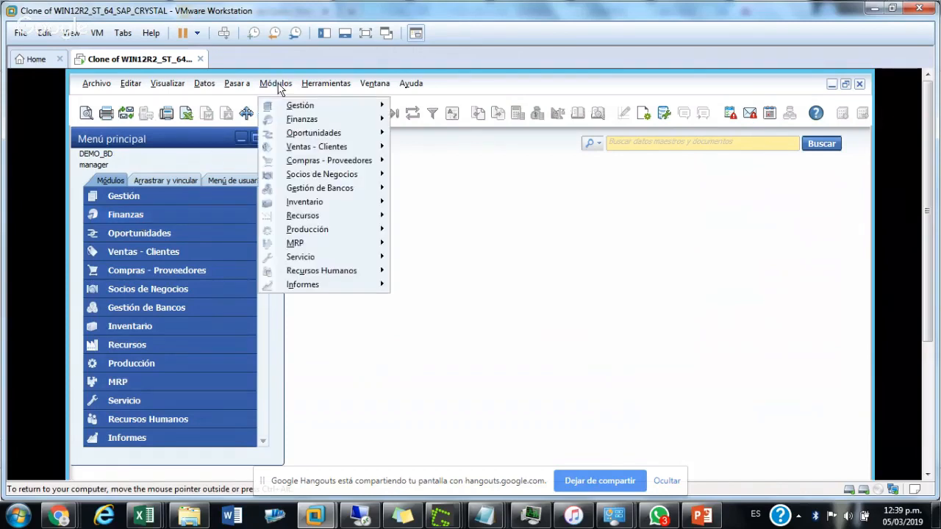
mouse_move(303, 108)
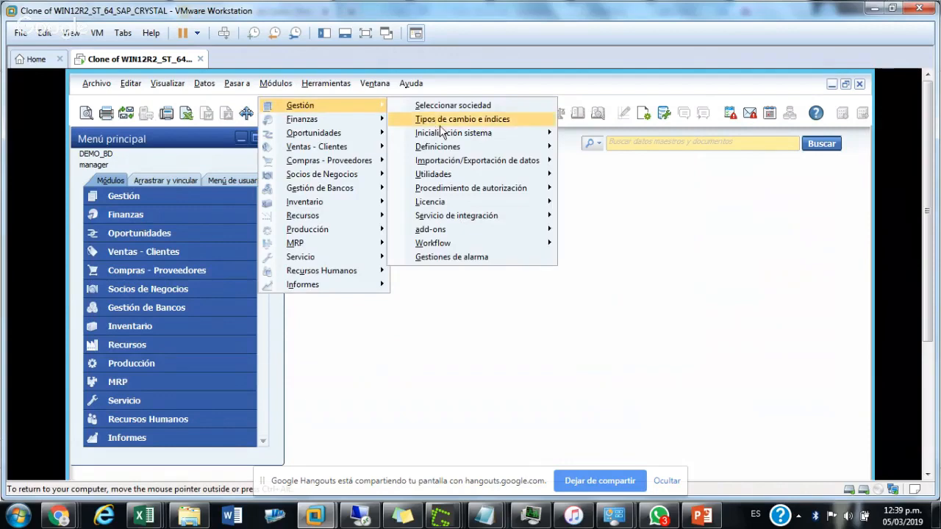
mouse_move(442, 132)
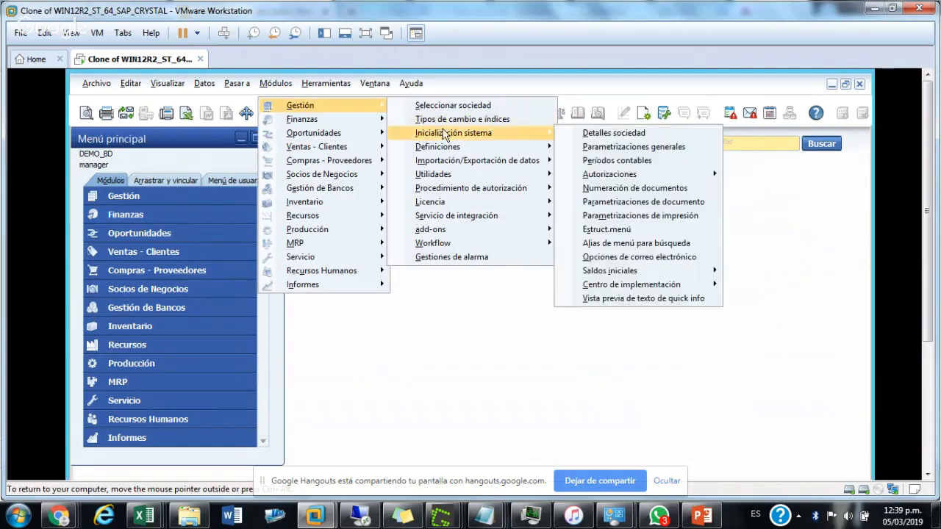
left_click(592, 147)
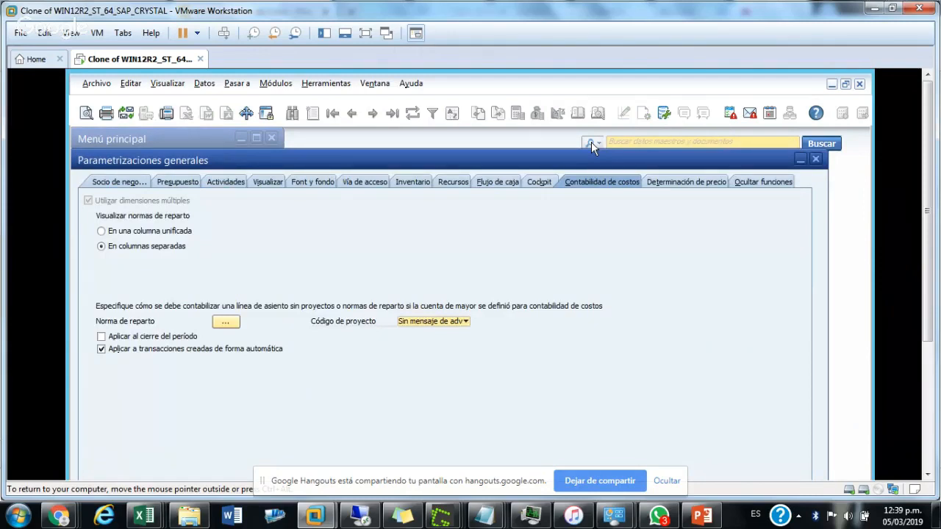
Step: Open Factura de deudores from Ventas - Clientes and bring up the most recent existing invoice
left_click(275, 84)
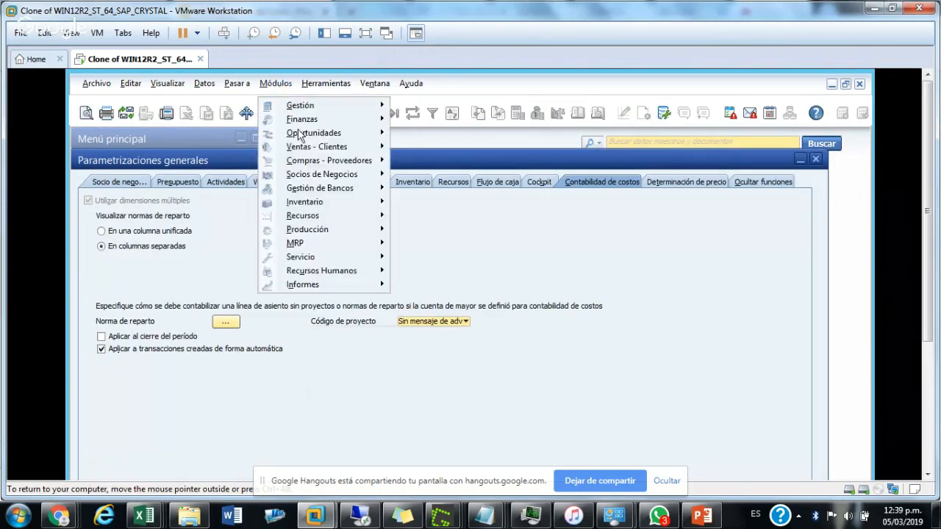
mouse_move(318, 147)
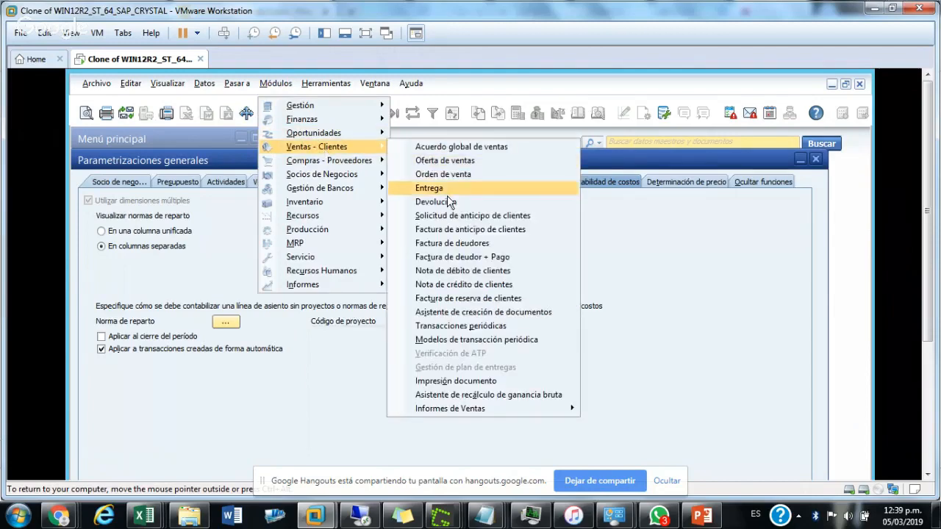
left_click(469, 244)
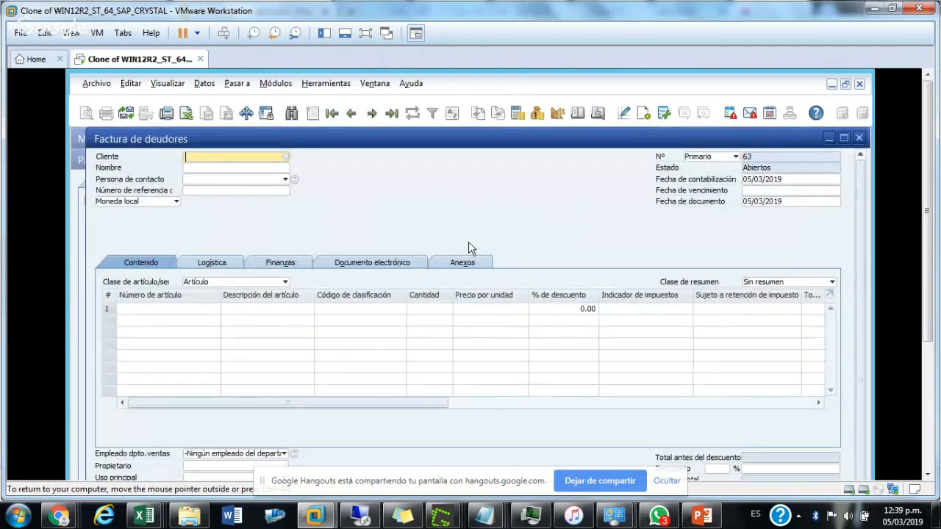
left_click(351, 113)
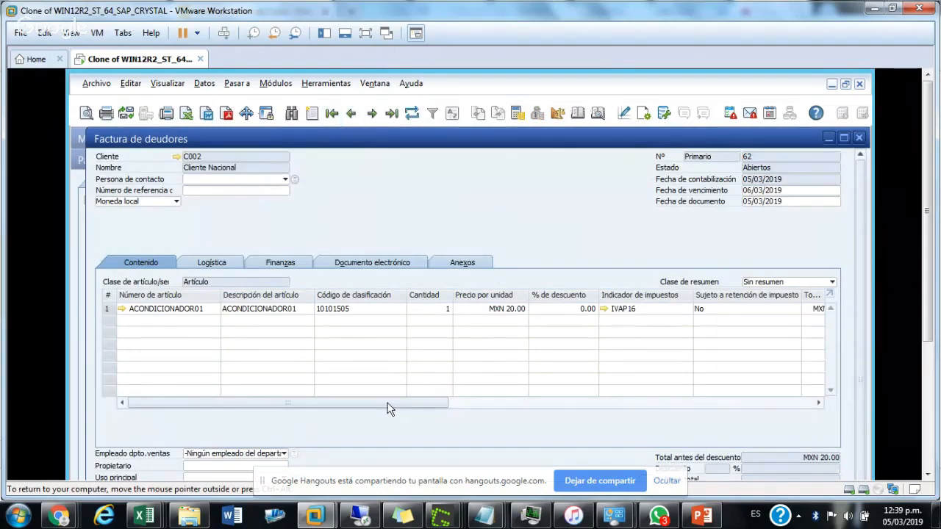
Step: Fit the invoice's column widths, examine the separate Unidad de Negocios and Tipo de Servicio columns, and close the invoice
left_click_drag(389, 404, 669, 403)
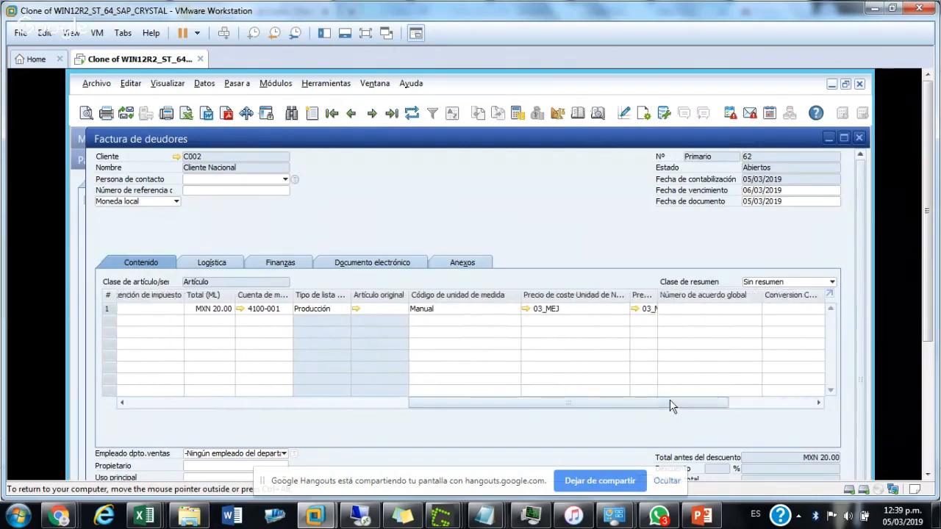
left_click(169, 85)
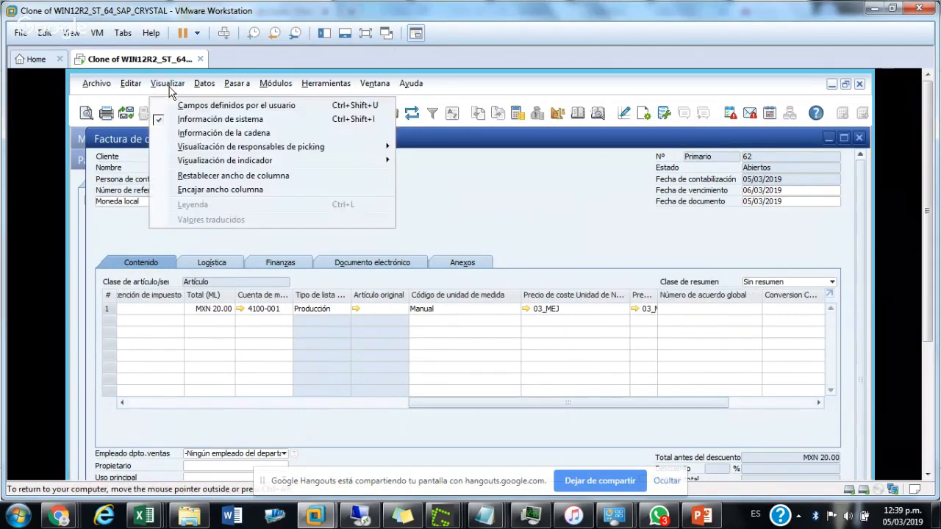
left_click(205, 190)
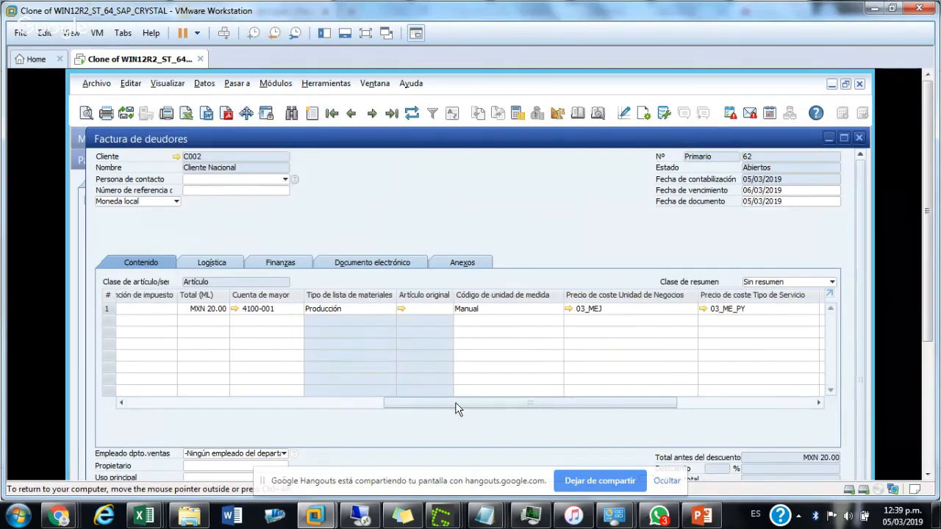
left_click_drag(457, 403, 502, 404)
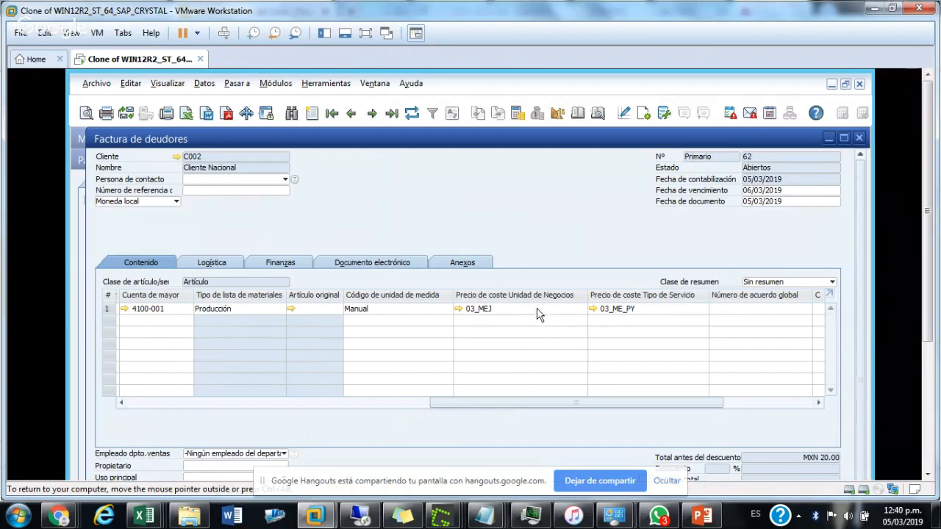
left_click(859, 137)
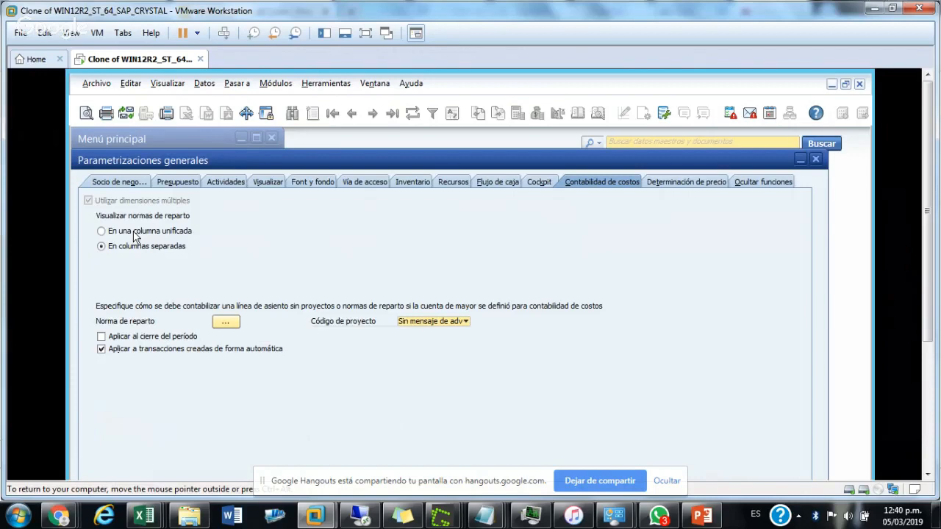
Step: Review the Norma de reparto action for each dimension, accept the dialog and close Parametrizaciones generales
left_click(231, 324)
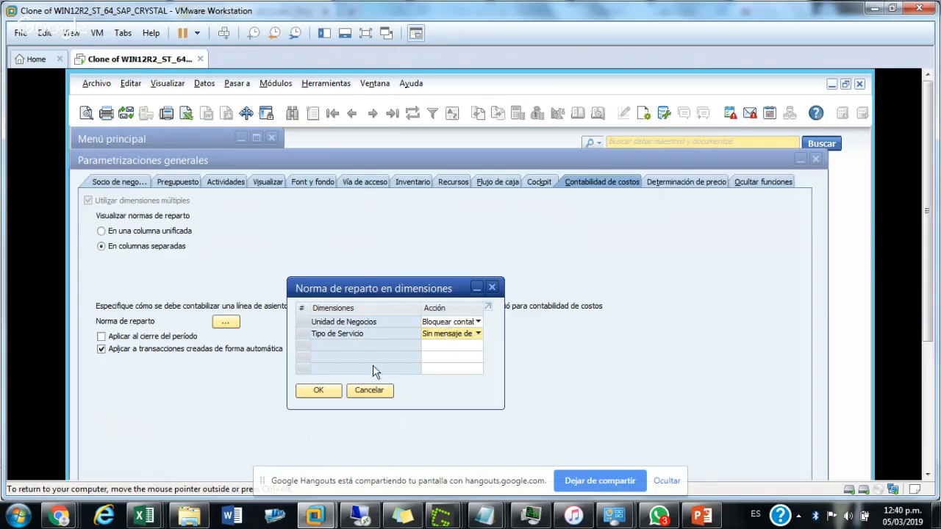
left_click(332, 394)
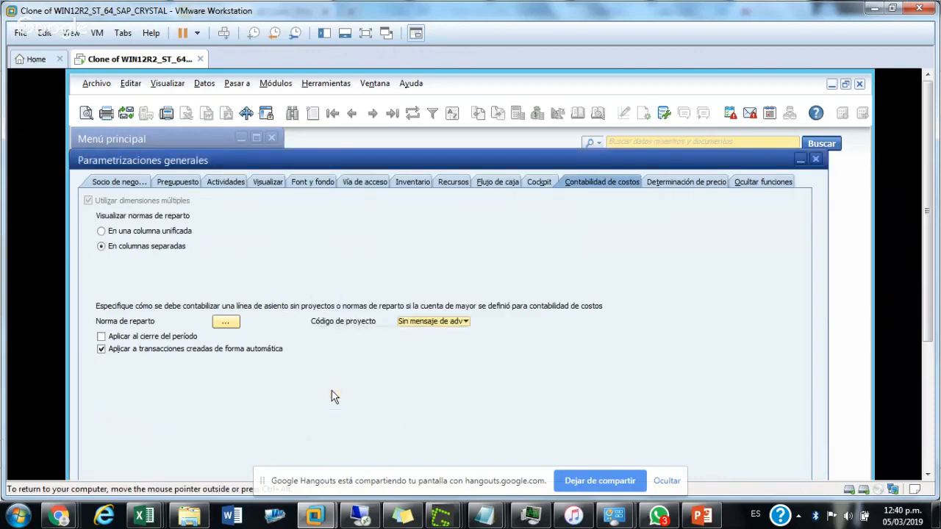
left_click(816, 163)
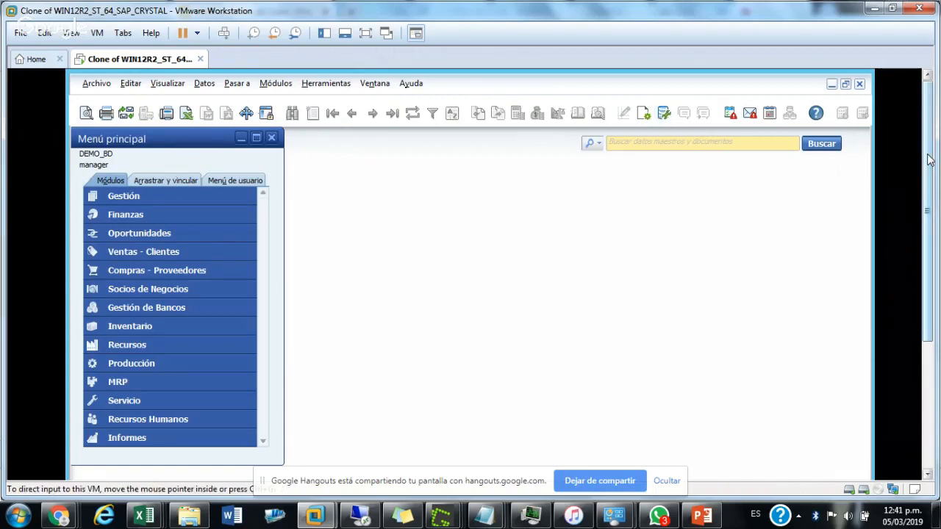
Step: Switch to the Webinar Centro de Costo presentation in Chrome
mouse_move(930, 160)
left_mouse_down()
mouse_move(930, 172)
mouse_move(929, 154)
left_mouse_up()
mouse_move(928, 150)
left_mouse_down()
mouse_move(934, 264)
mouse_move(928, 149)
left_mouse_up()
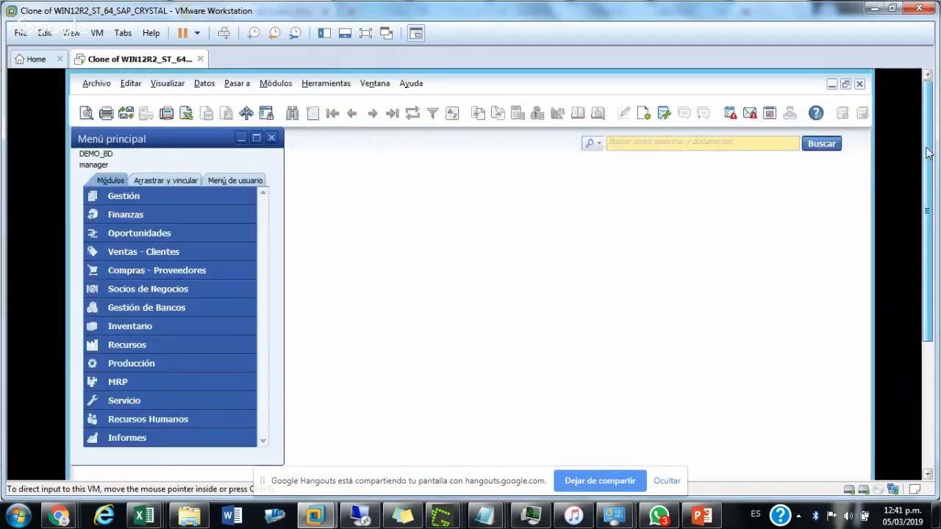
mouse_move(62, 509)
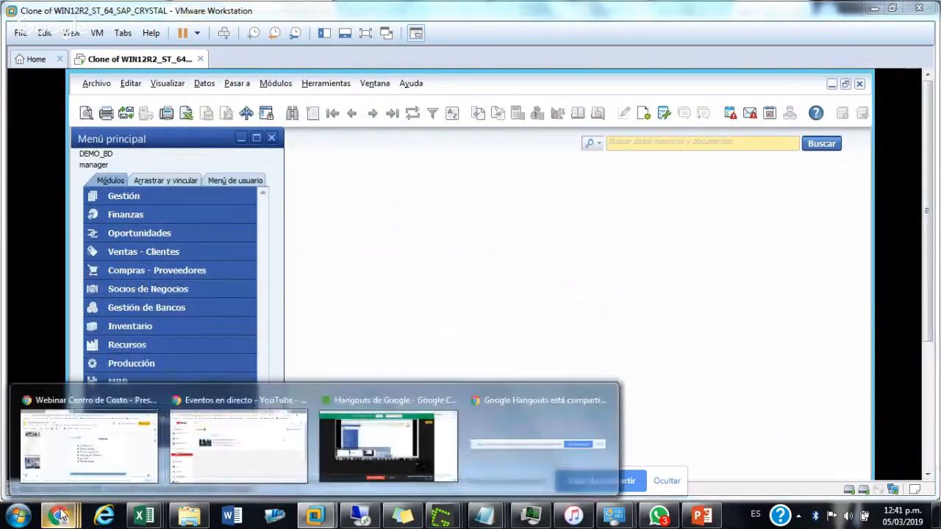
left_click(79, 459)
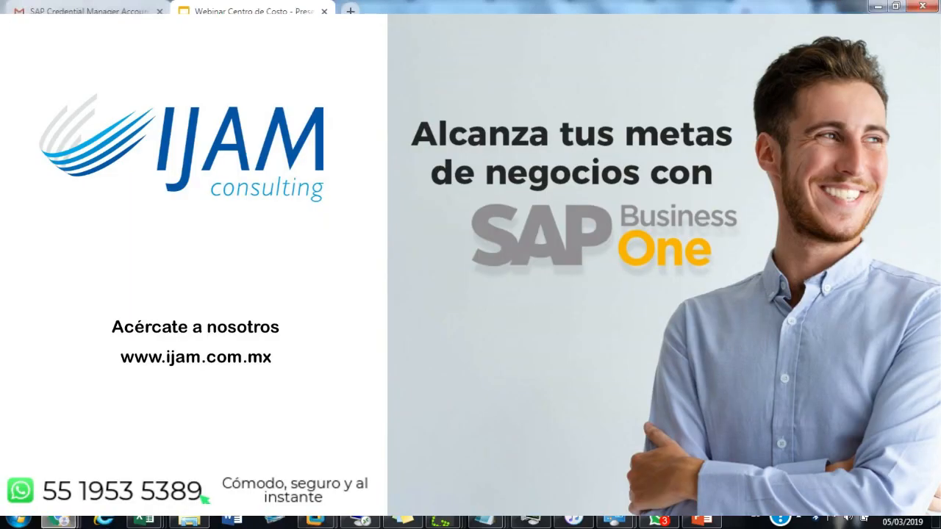